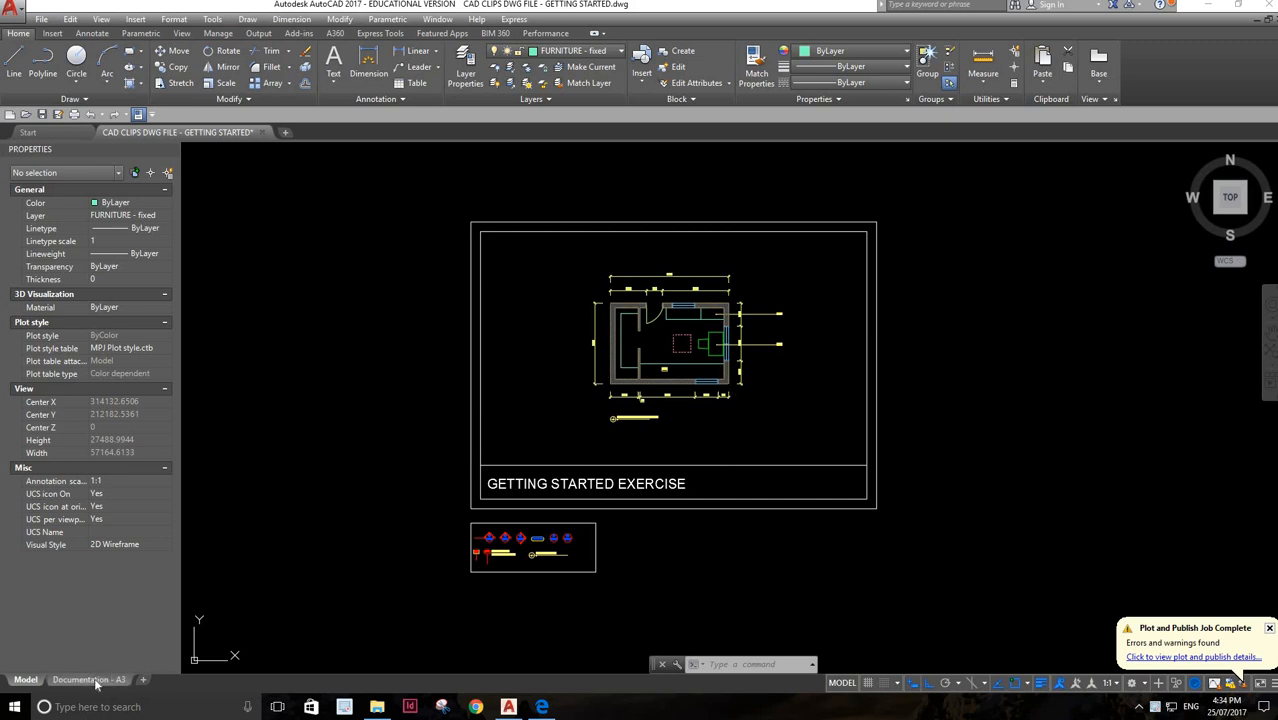
# Open the Documentation - A3 layout and examine the designer, client, project and drawing details in its title block
pyautogui.moveTo(96, 683)
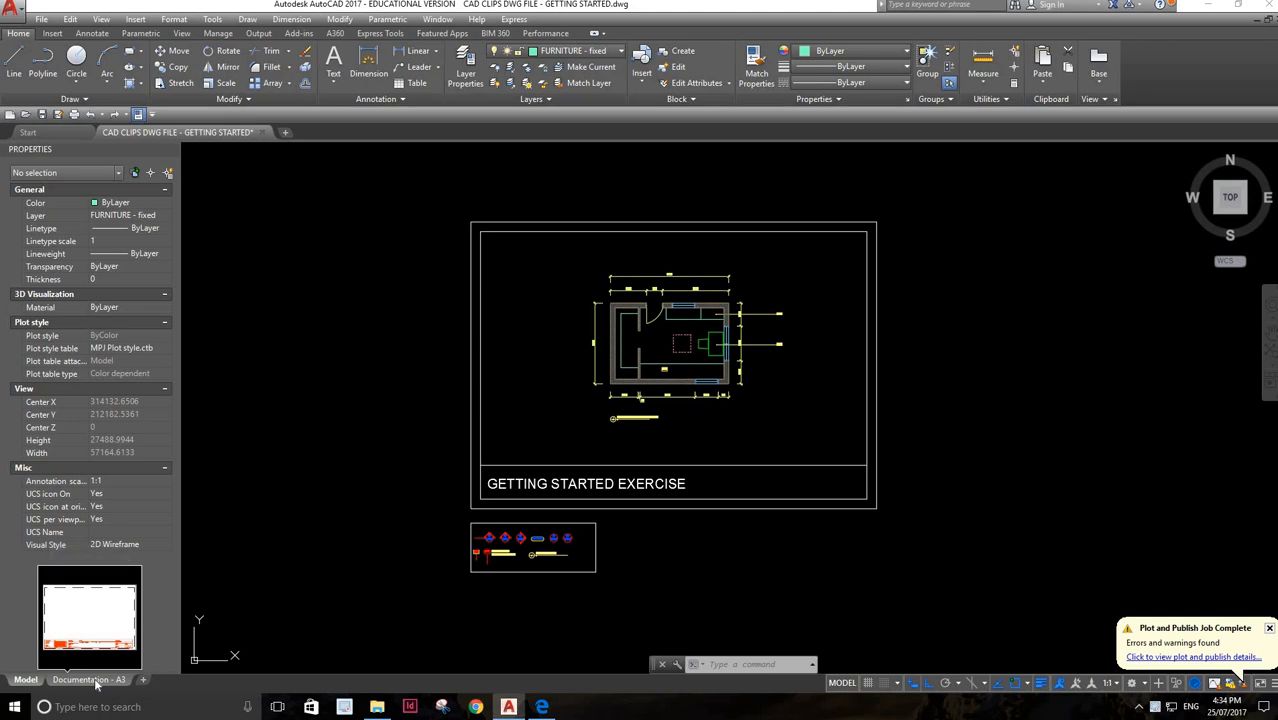
pyautogui.click(96, 680)
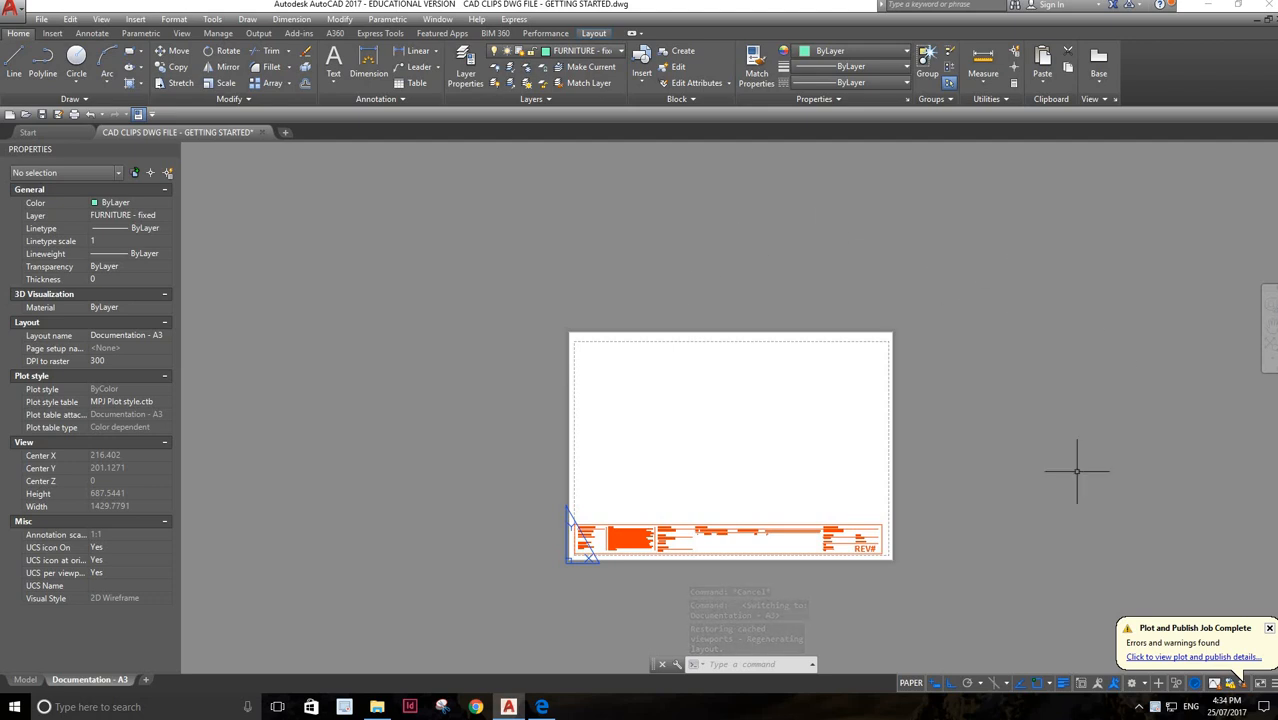
pyautogui.scroll(2, 778, 586)
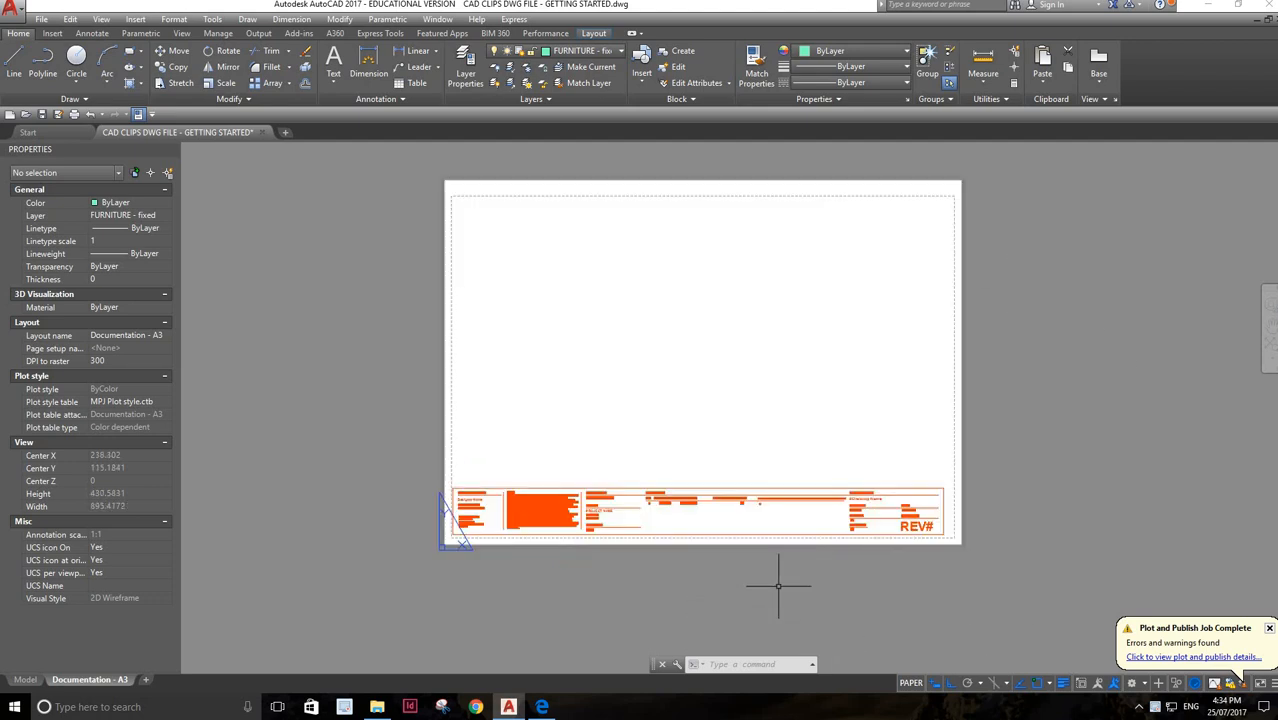
pyautogui.scroll(2, 778, 586)
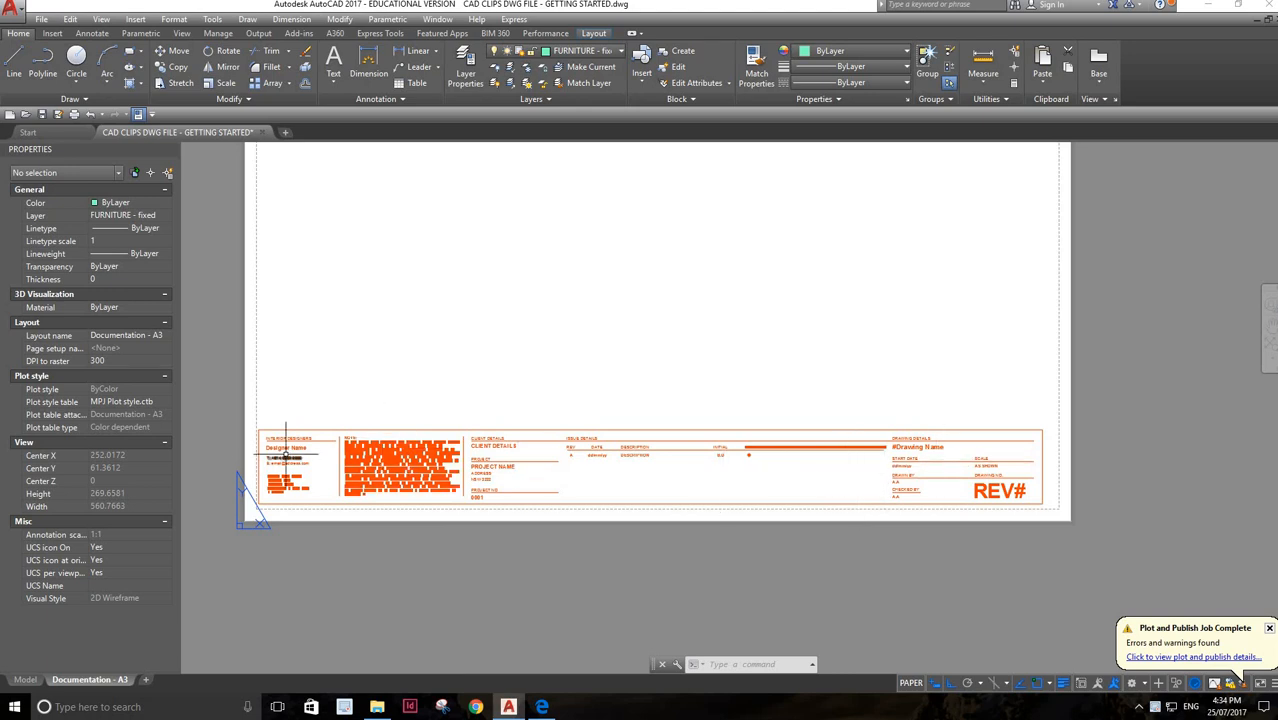
pyautogui.scroll(2, 288, 452)
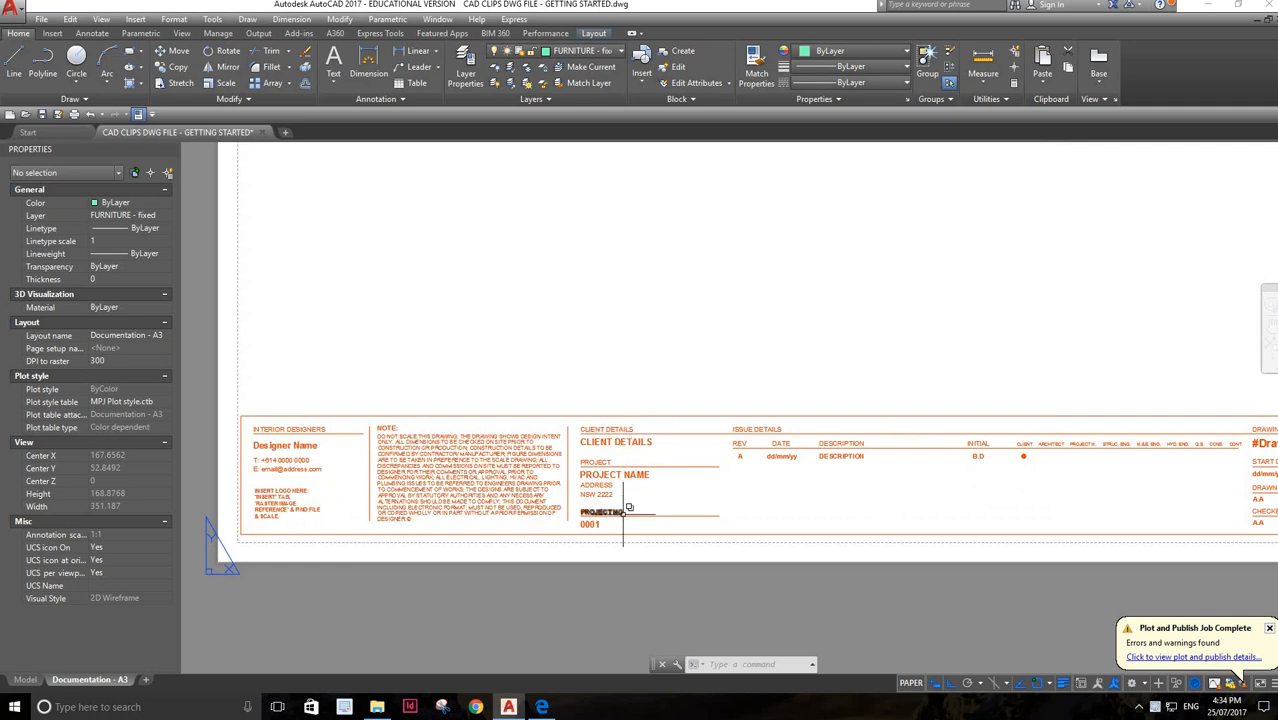
pyautogui.scroll(-3, 770, 513)
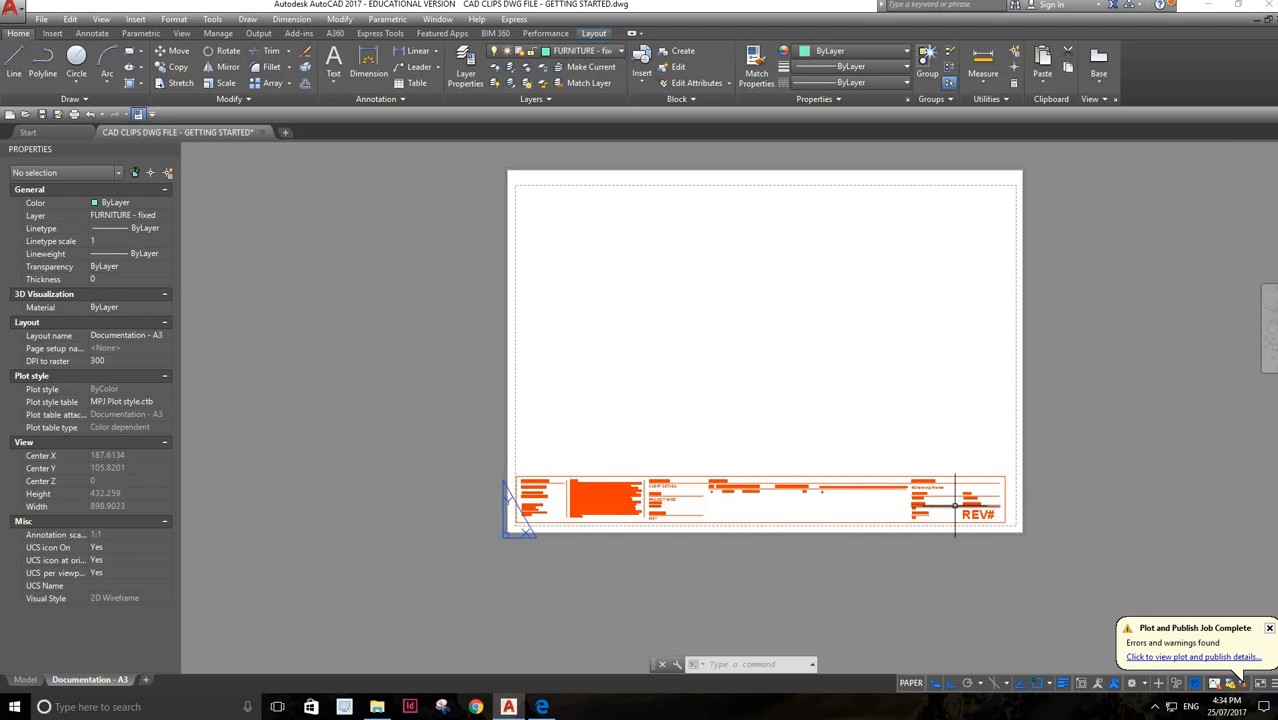
# Replace the #Drawing Name placeholder in the title block with "Getting statred" and "floor plan" on two lines
pyautogui.scroll(2, 952, 510)
pyautogui.scroll(1, 925, 482)
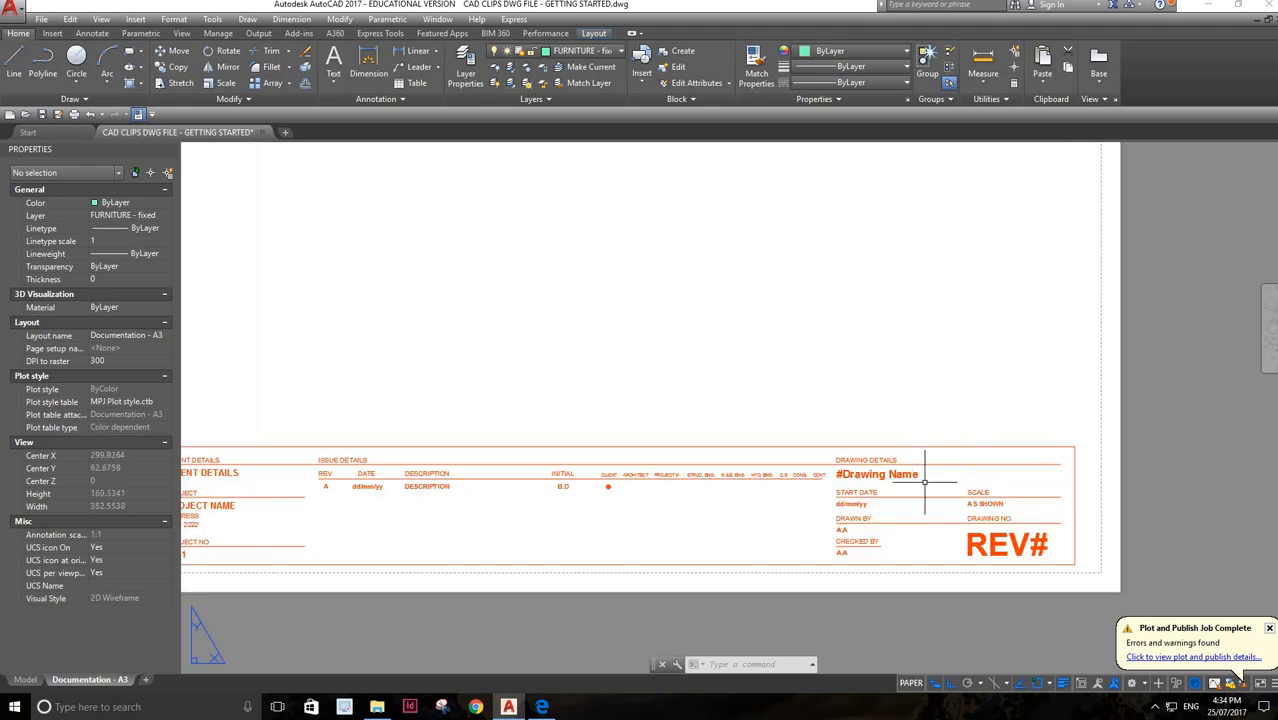
pyautogui.doubleClick(912, 475)
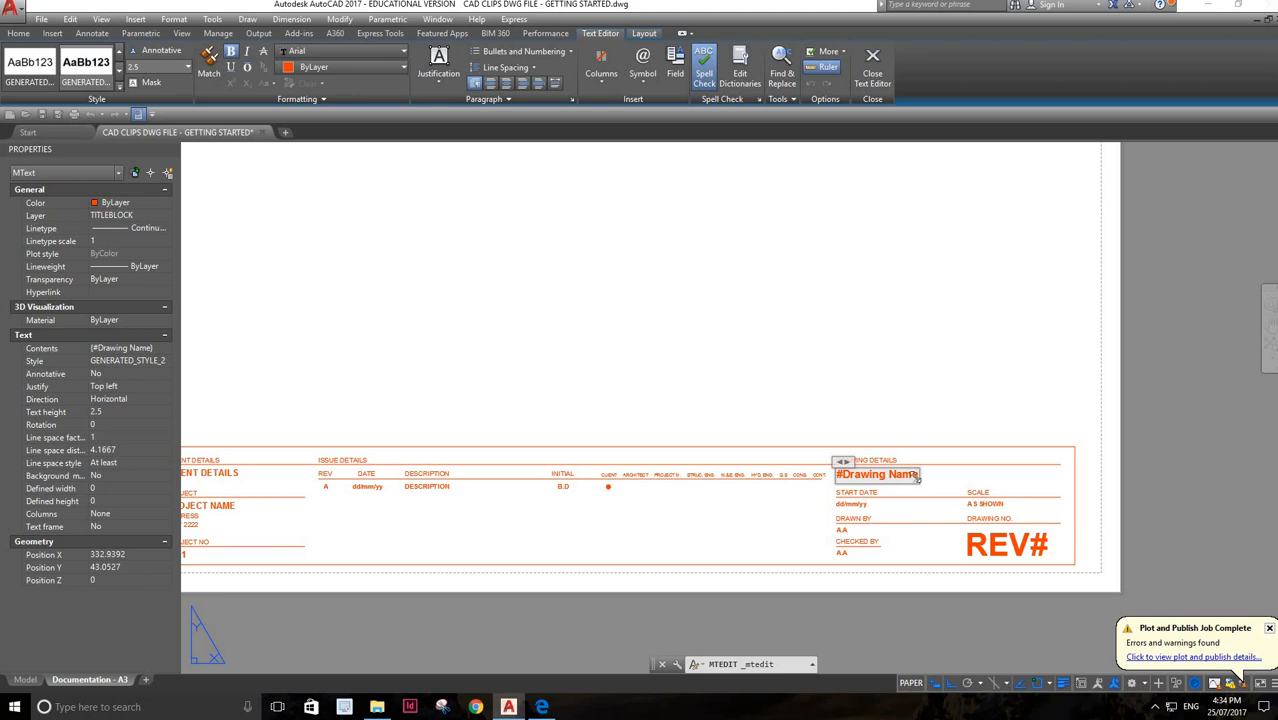
pyautogui.moveTo(937, 487)
pyautogui.mouseDown()
pyautogui.moveTo(902, 491)
pyautogui.moveTo(918, 502)
pyautogui.moveTo(920, 473)
pyautogui.mouseUp()
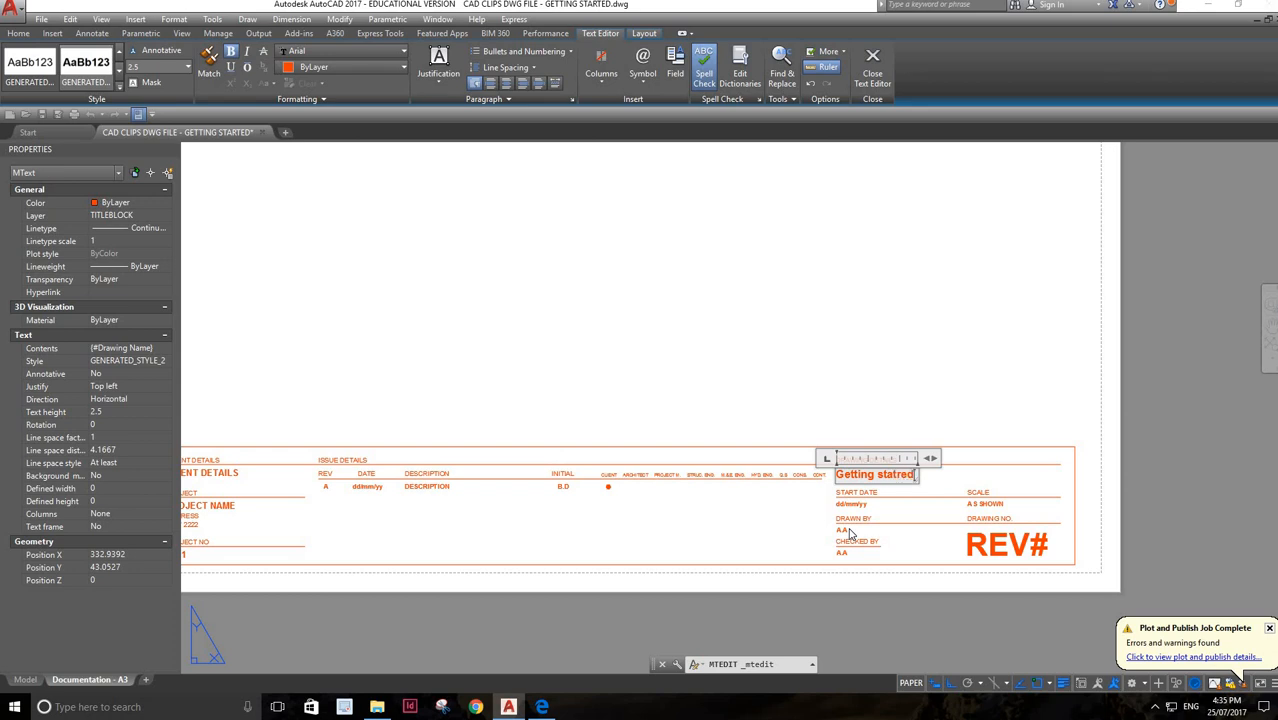
pyautogui.press('Return')
pyautogui.write('floor plan')
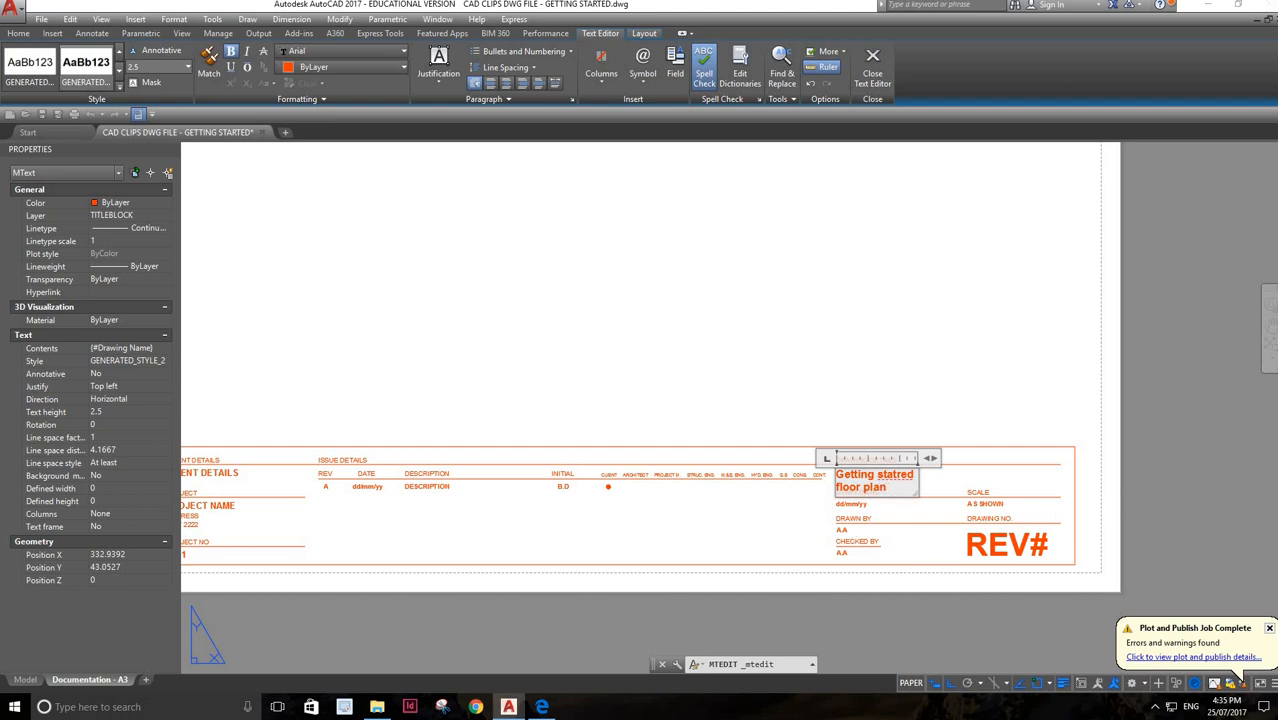
pyautogui.click(1151, 498)
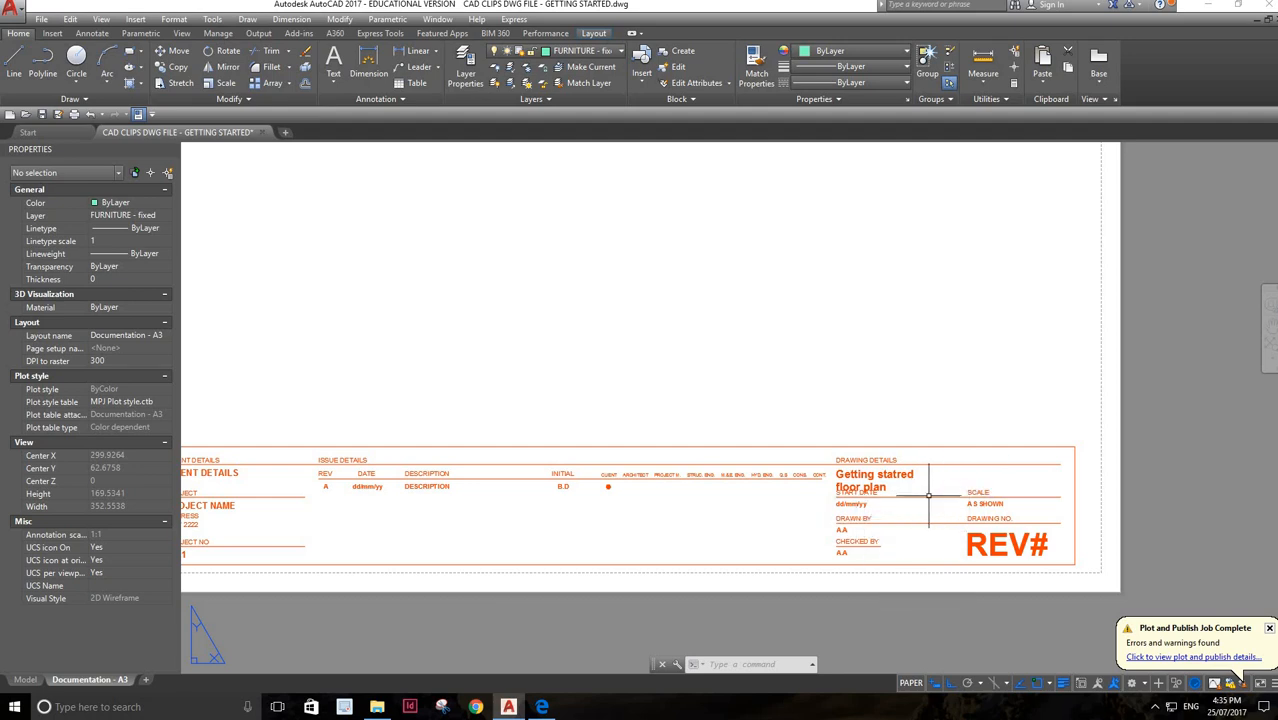
# Copy the title block's border rectangle and paste the duplicate at the border's upper-right corner
pyautogui.scroll(-4, 784, 488)
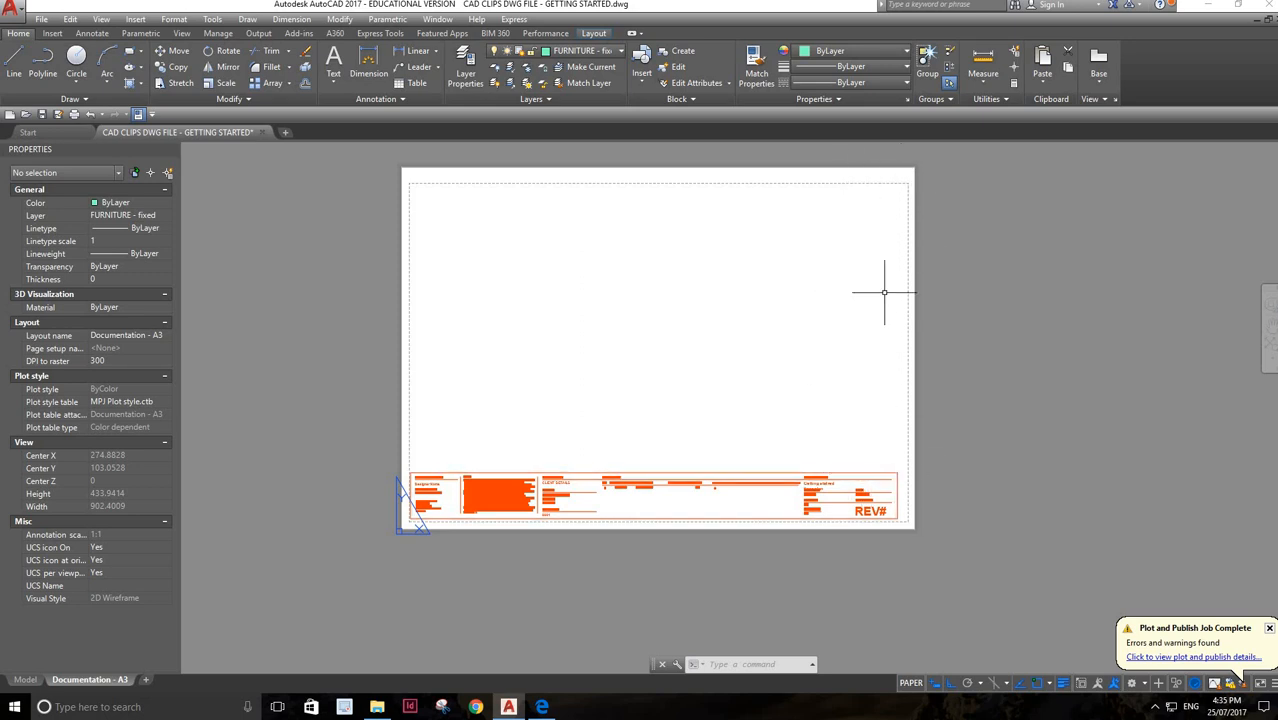
pyautogui.click(897, 478)
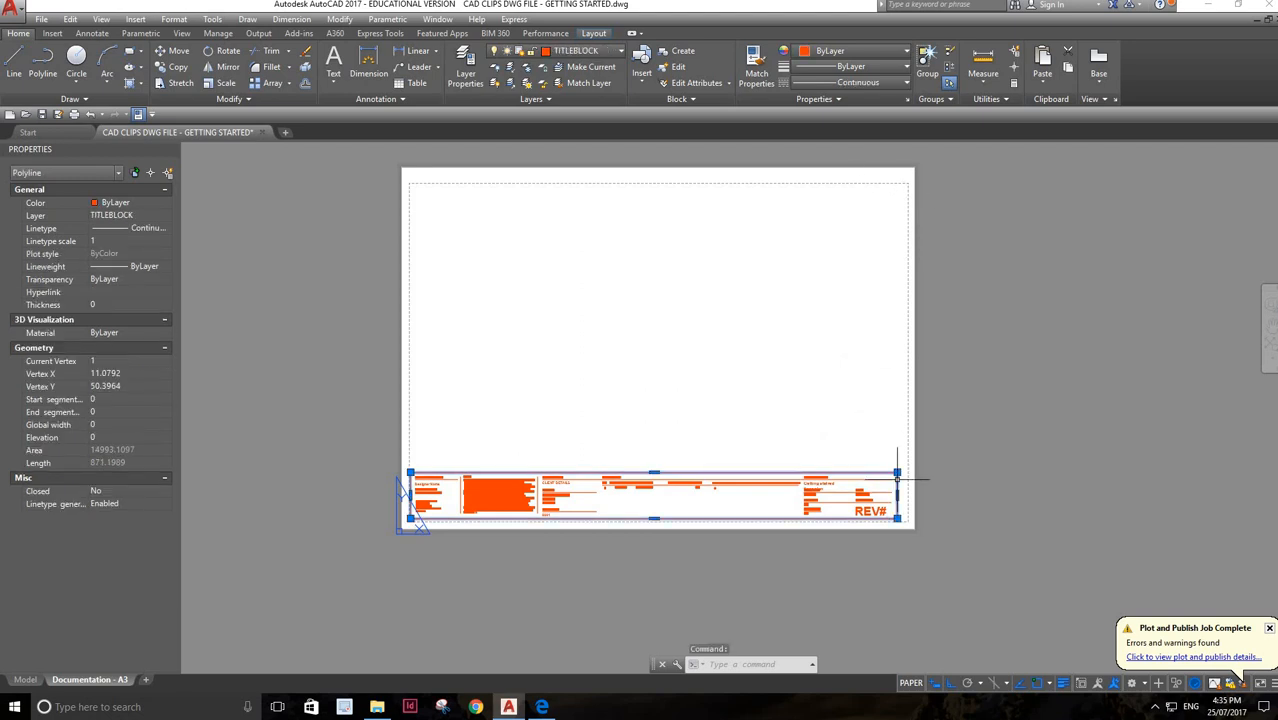
pyautogui.hotkey('ctrl', 'c')
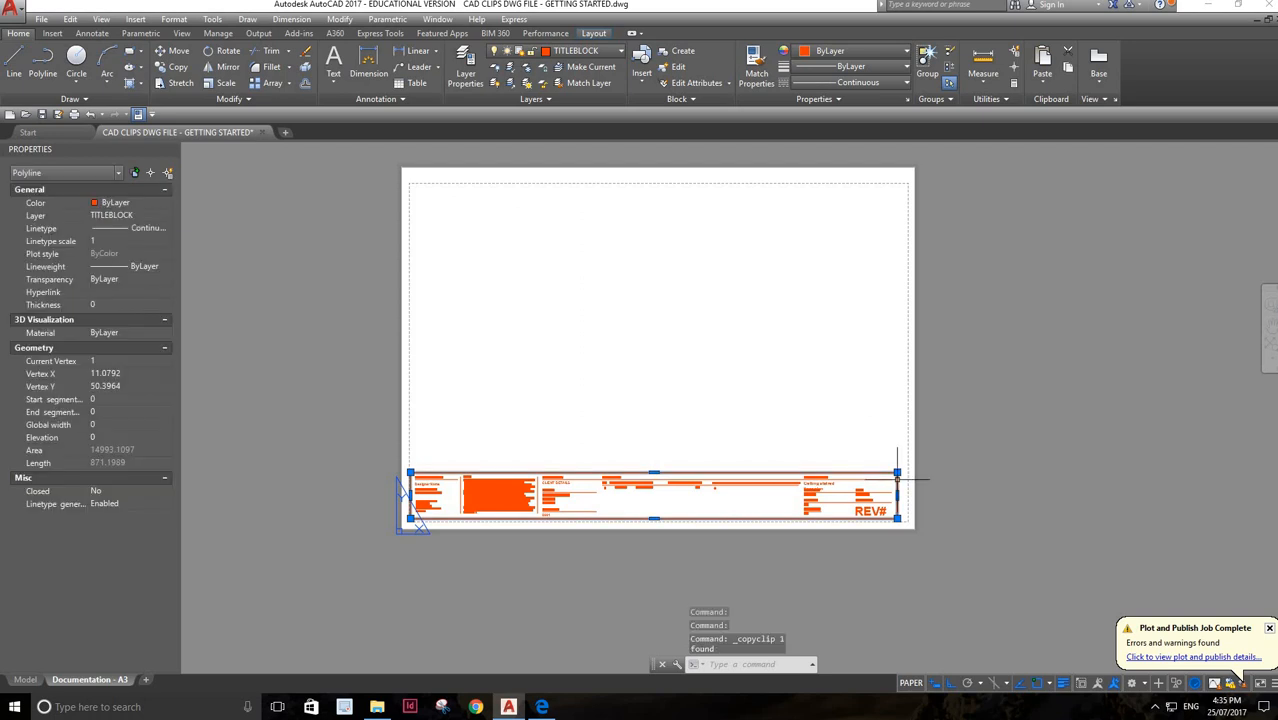
pyautogui.hotkey('ctrl', 'v')
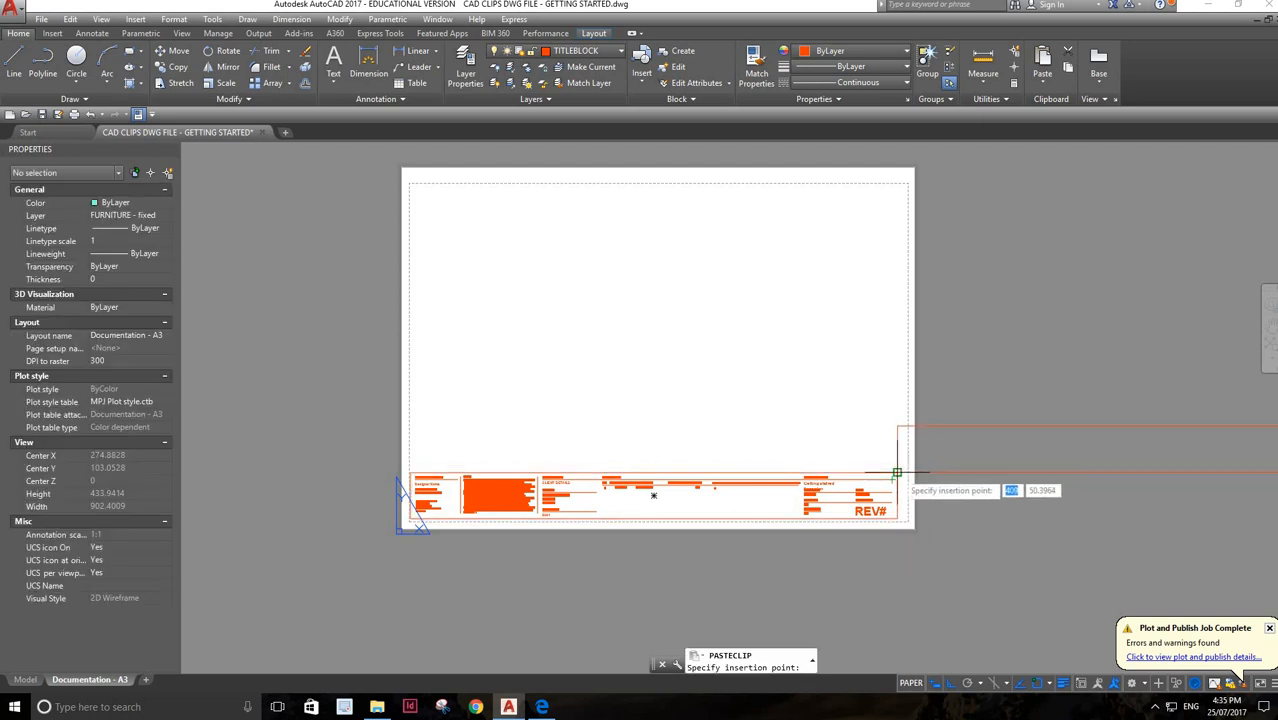
pyautogui.click(898, 474)
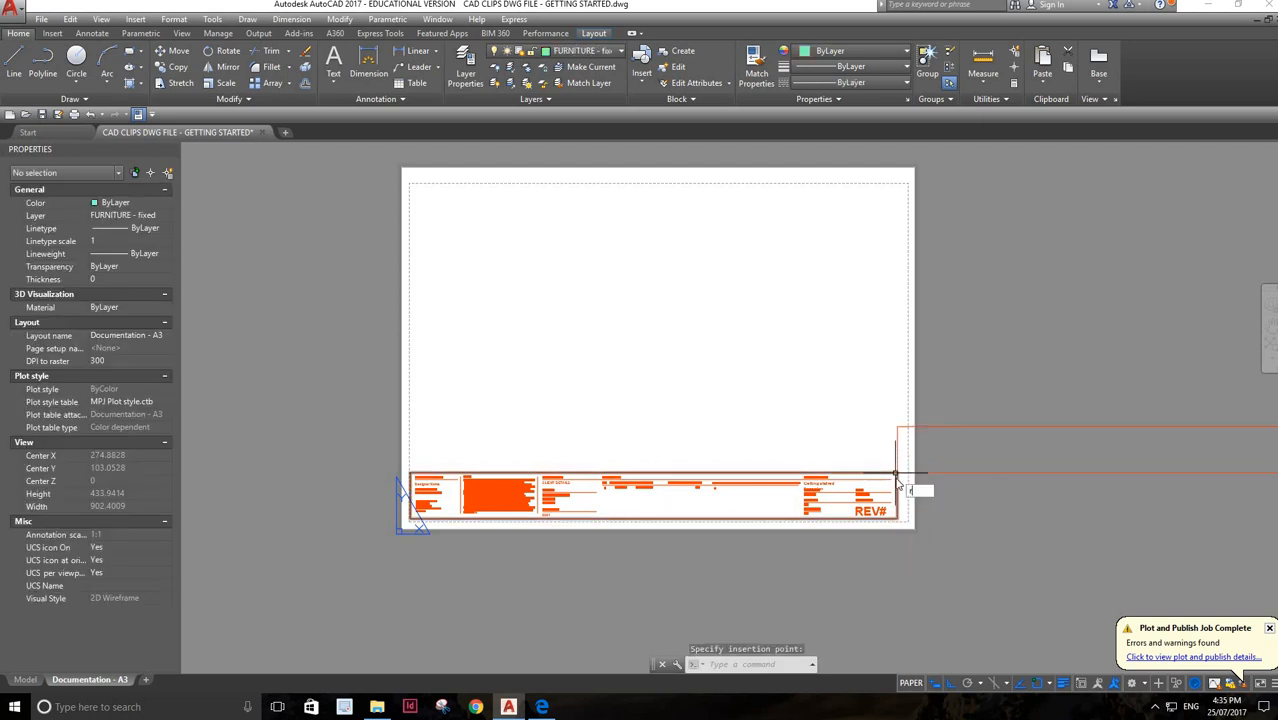
# Rotate the pasted rectangle 90° counterclockwise about the title block's upper-right corner so it stands vertically above the title block
pyautogui.write('RO')
pyautogui.press('Return')
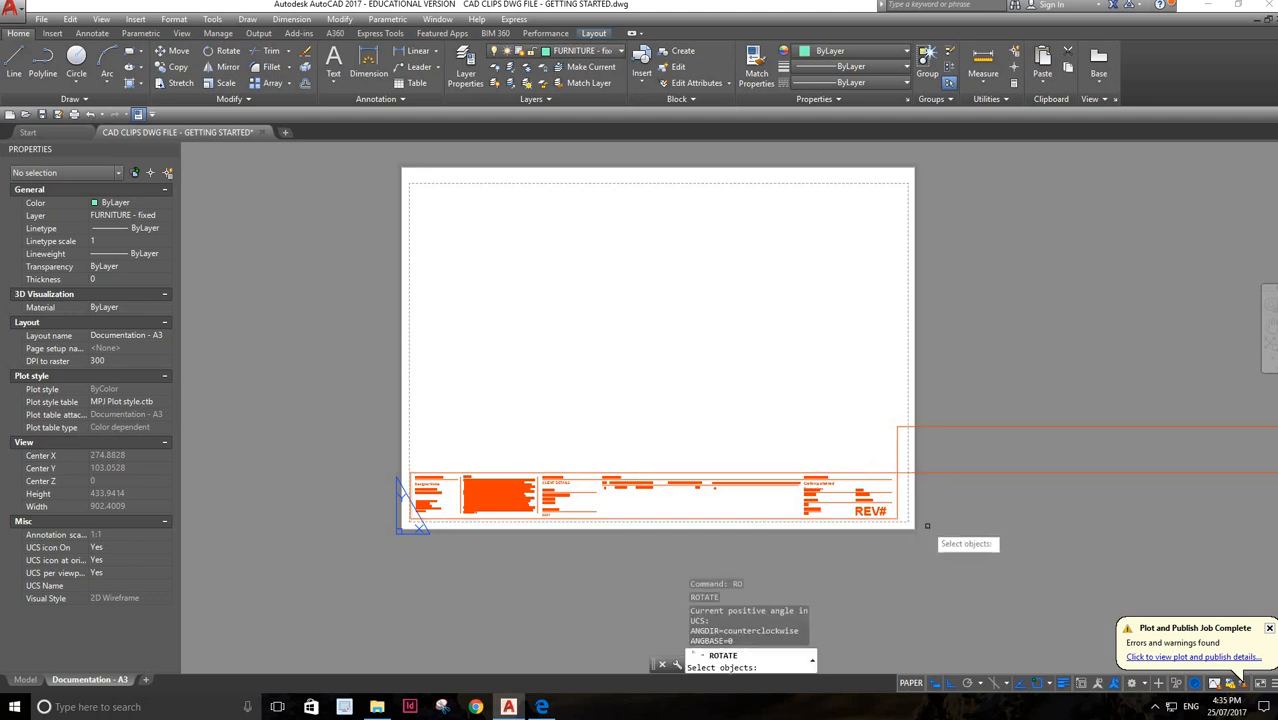
pyautogui.click(941, 423)
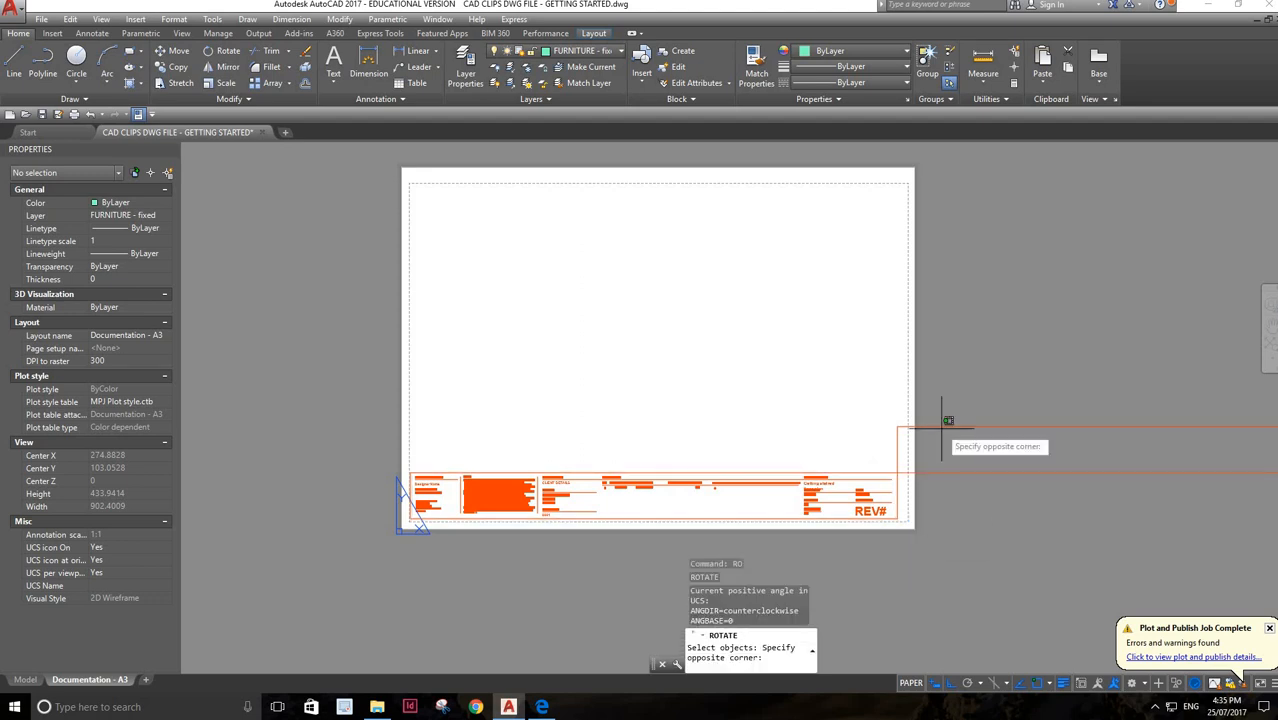
pyautogui.click(915, 438)
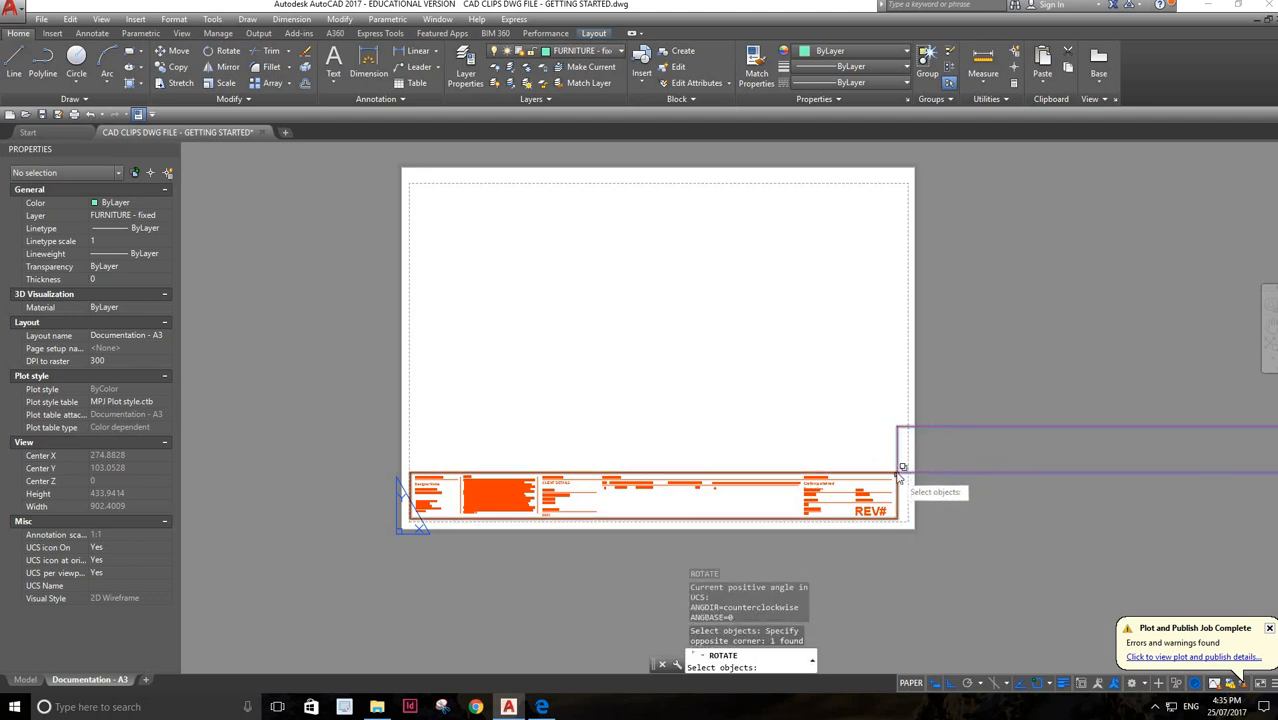
pyautogui.click(898, 473)
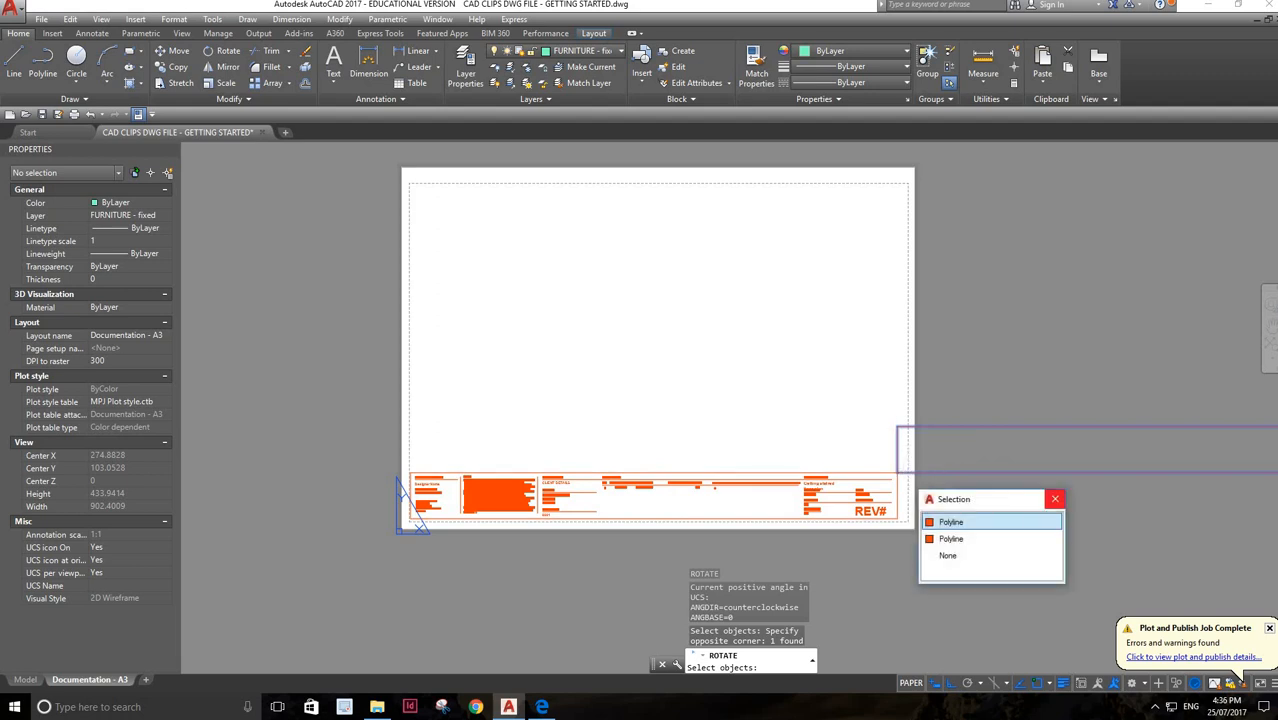
pyautogui.click(1055, 499)
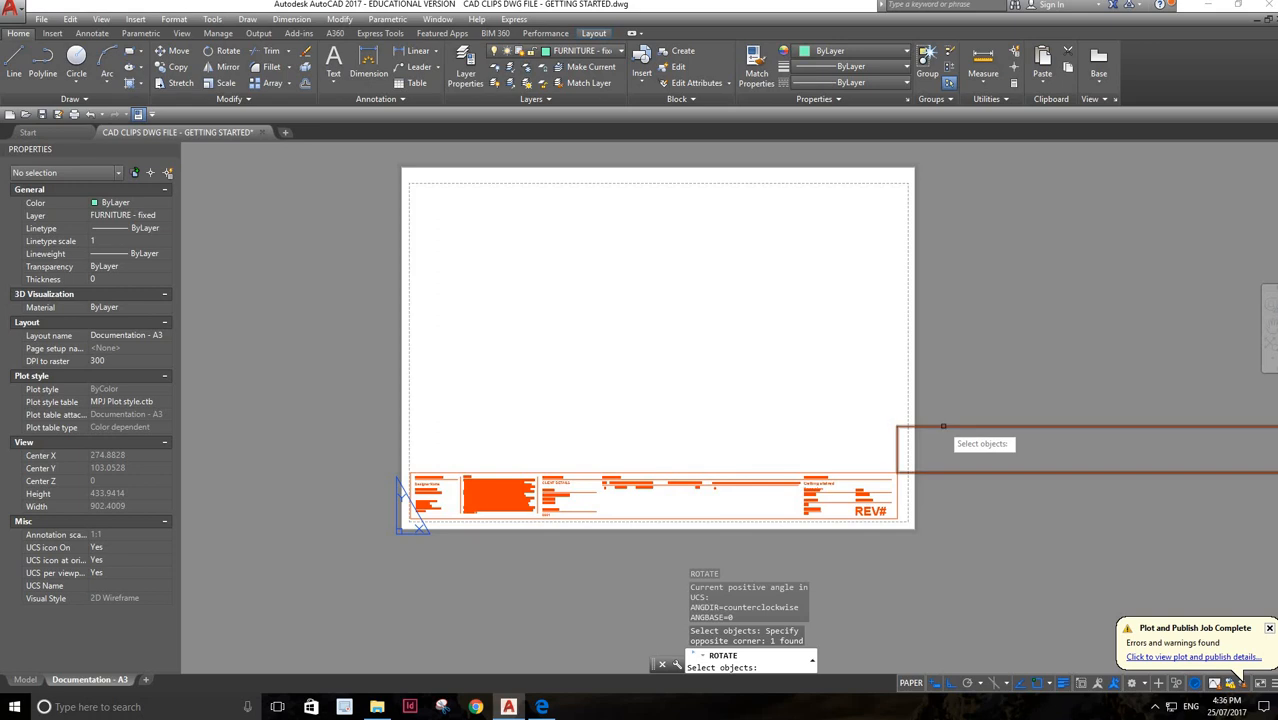
pyautogui.click(932, 444)
pyautogui.press('Return')
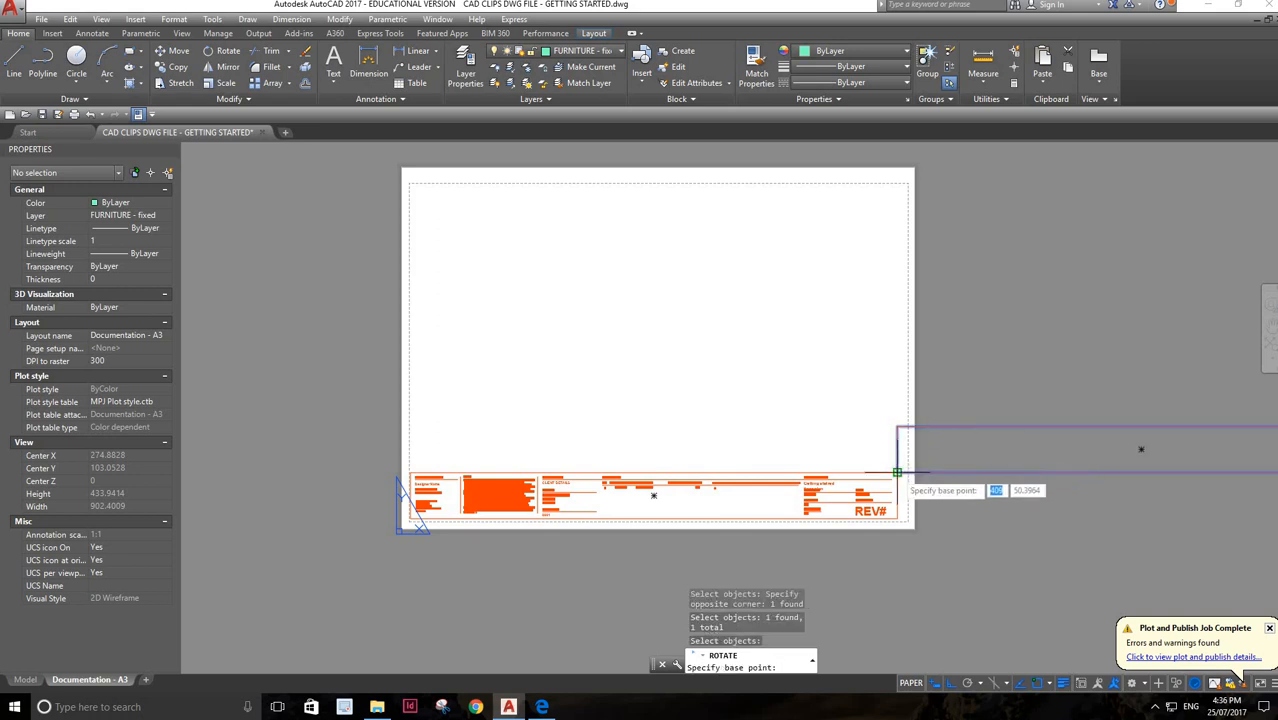
pyautogui.click(897, 472)
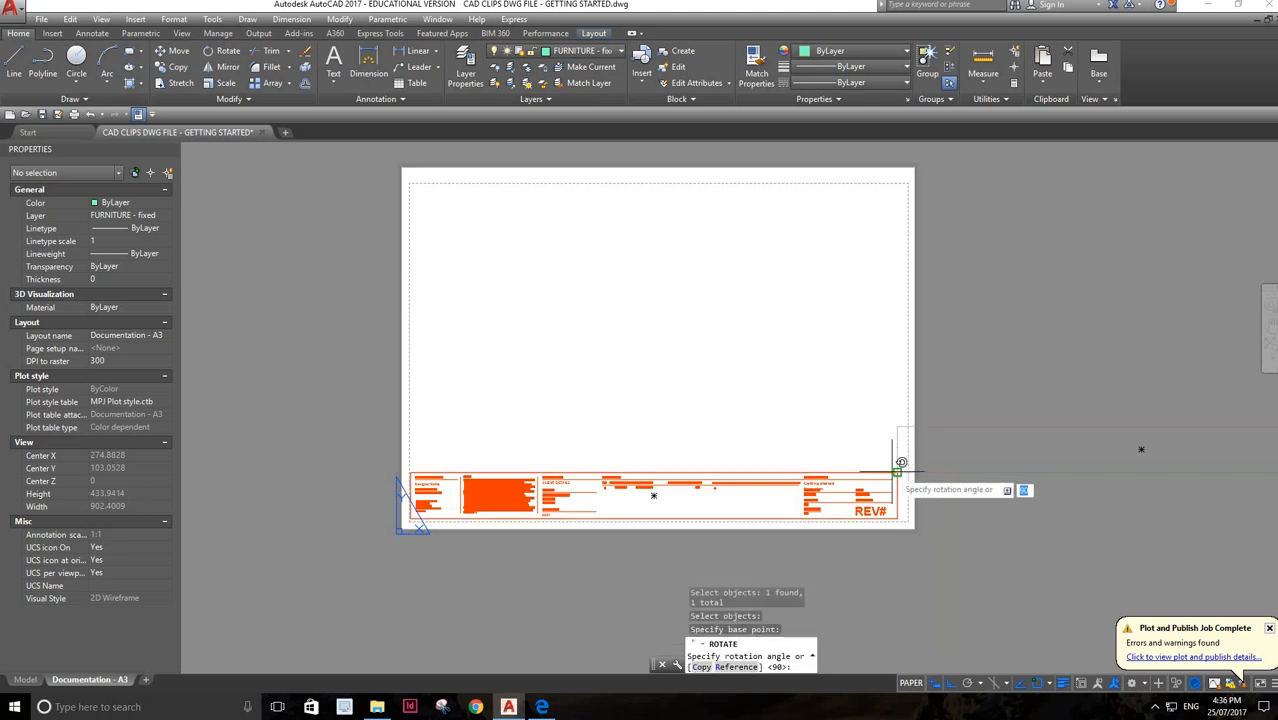
pyautogui.click(860, 422)
# Stretch the vertical rectangle's top edge down to the sheet's dashed upper margin line and clear the selection
pyautogui.scroll(-4, 907, 365)
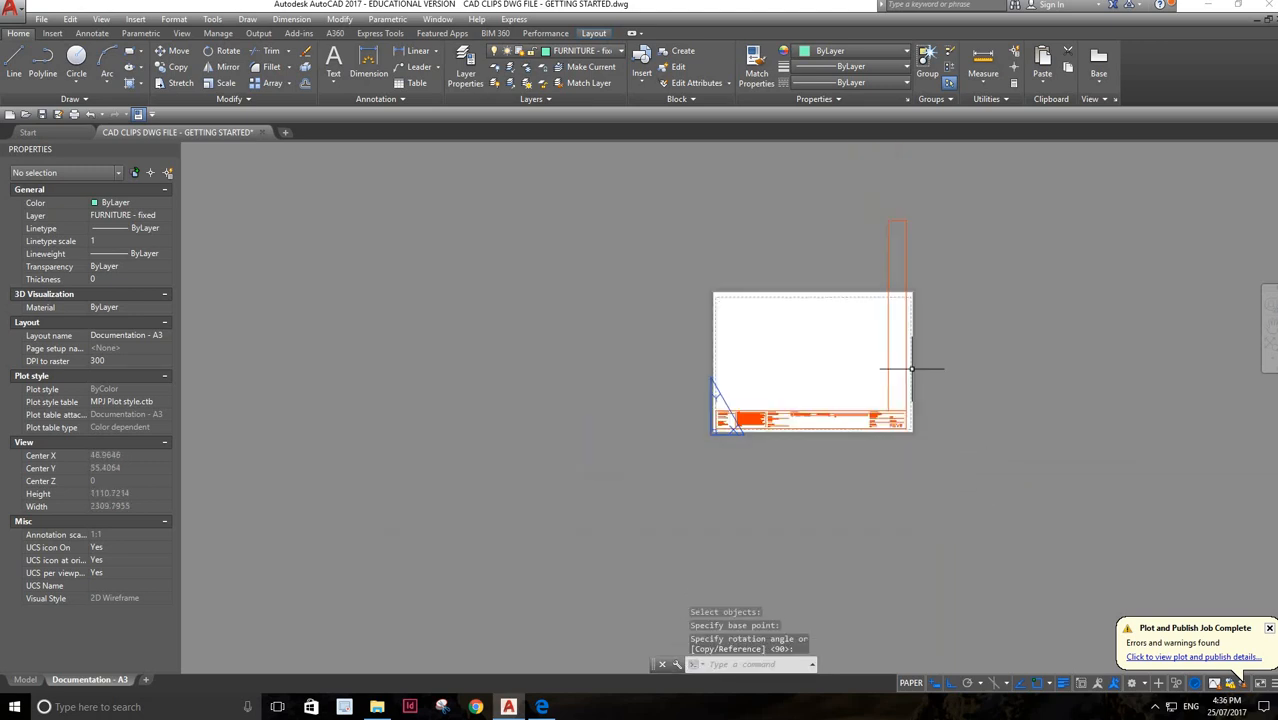
pyautogui.click(897, 220)
pyautogui.moveTo(898, 222)
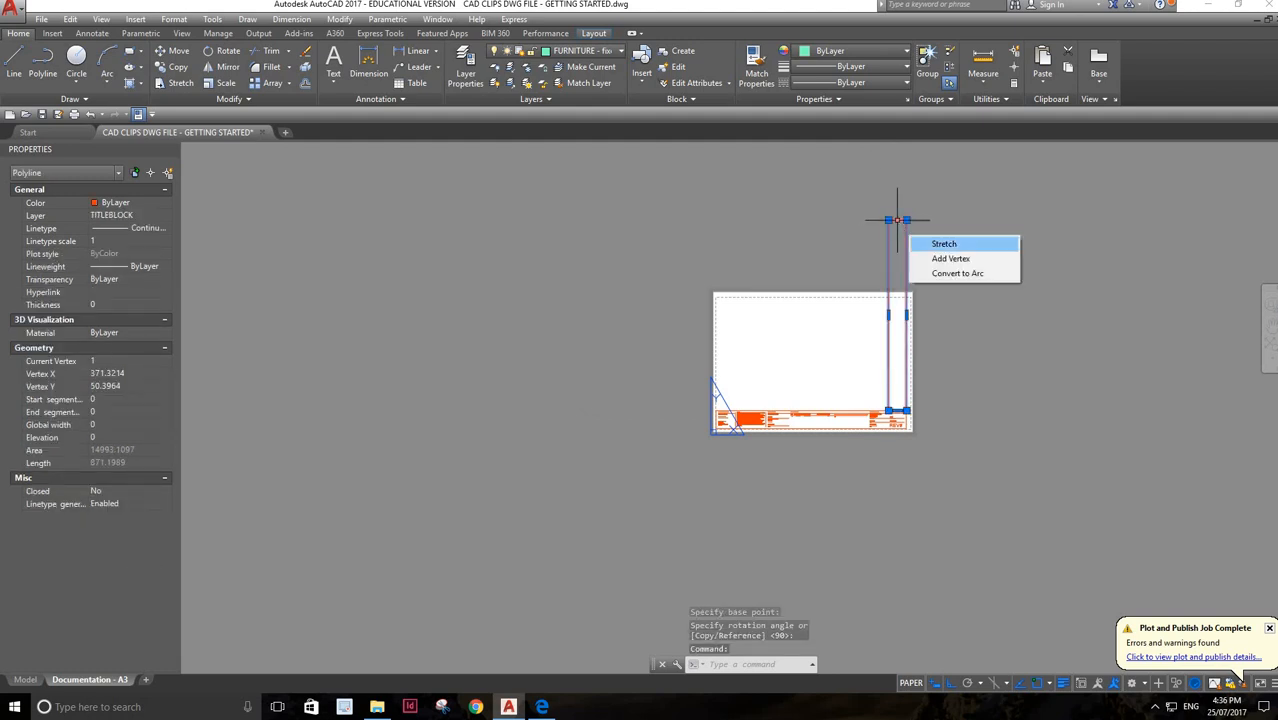
pyautogui.click(942, 244)
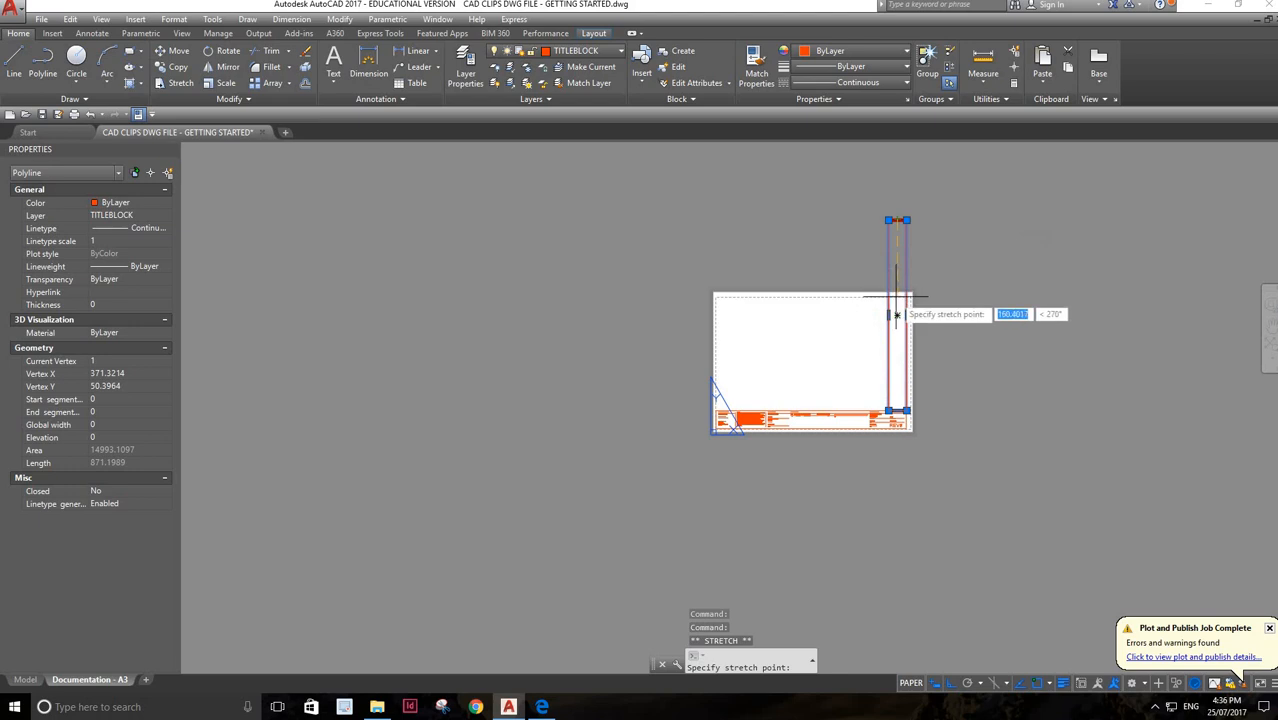
pyautogui.scroll(2, 896, 297)
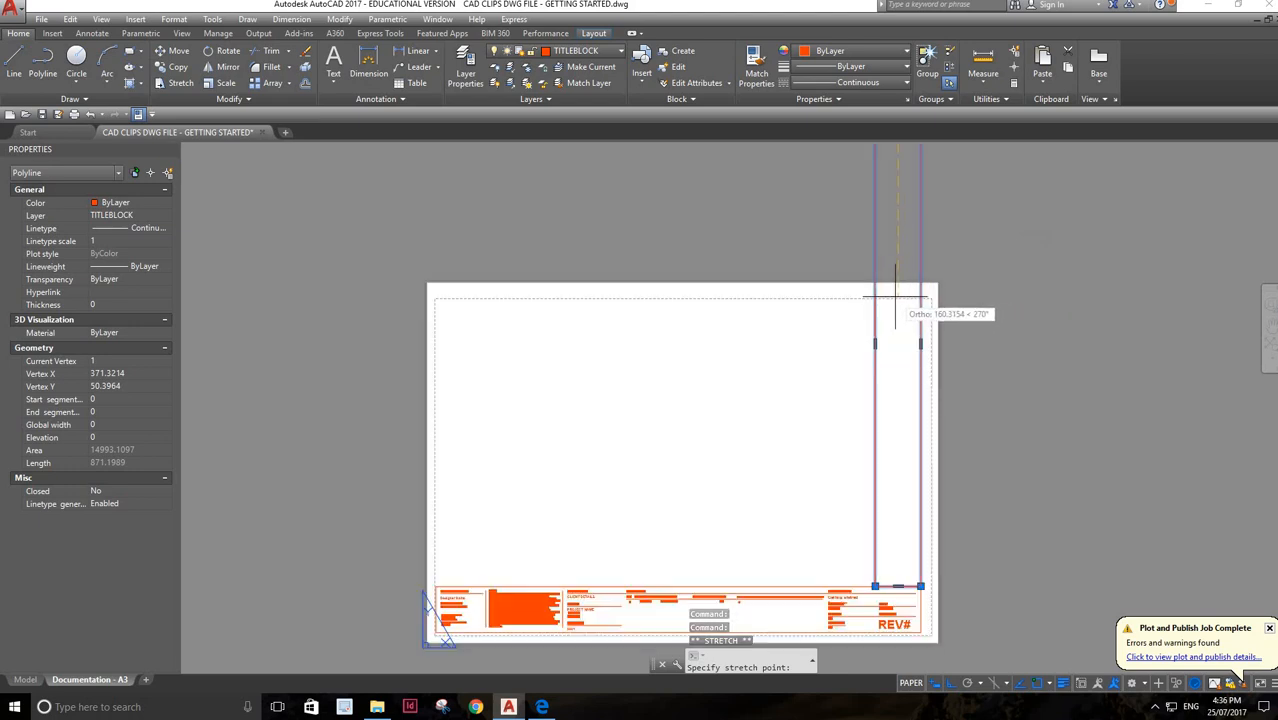
pyautogui.click(896, 298)
pyautogui.moveTo(897, 298)
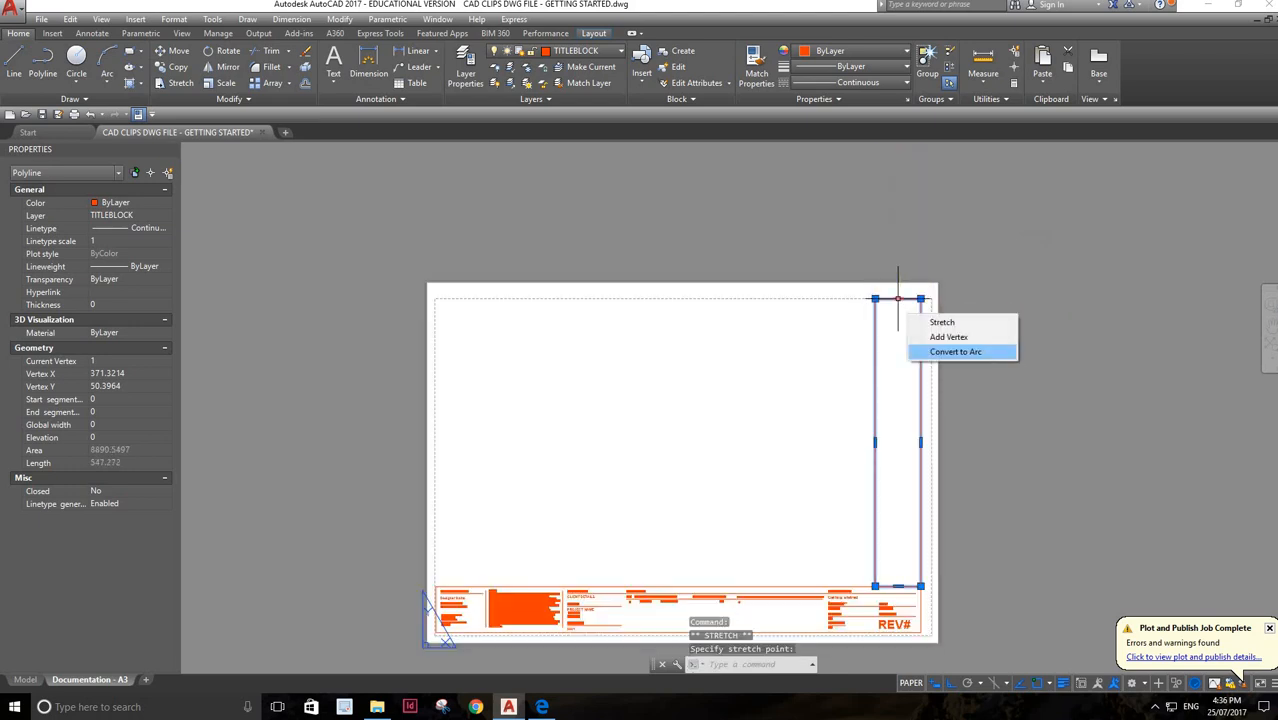
pyautogui.click(1064, 409)
pyautogui.click(1062, 412)
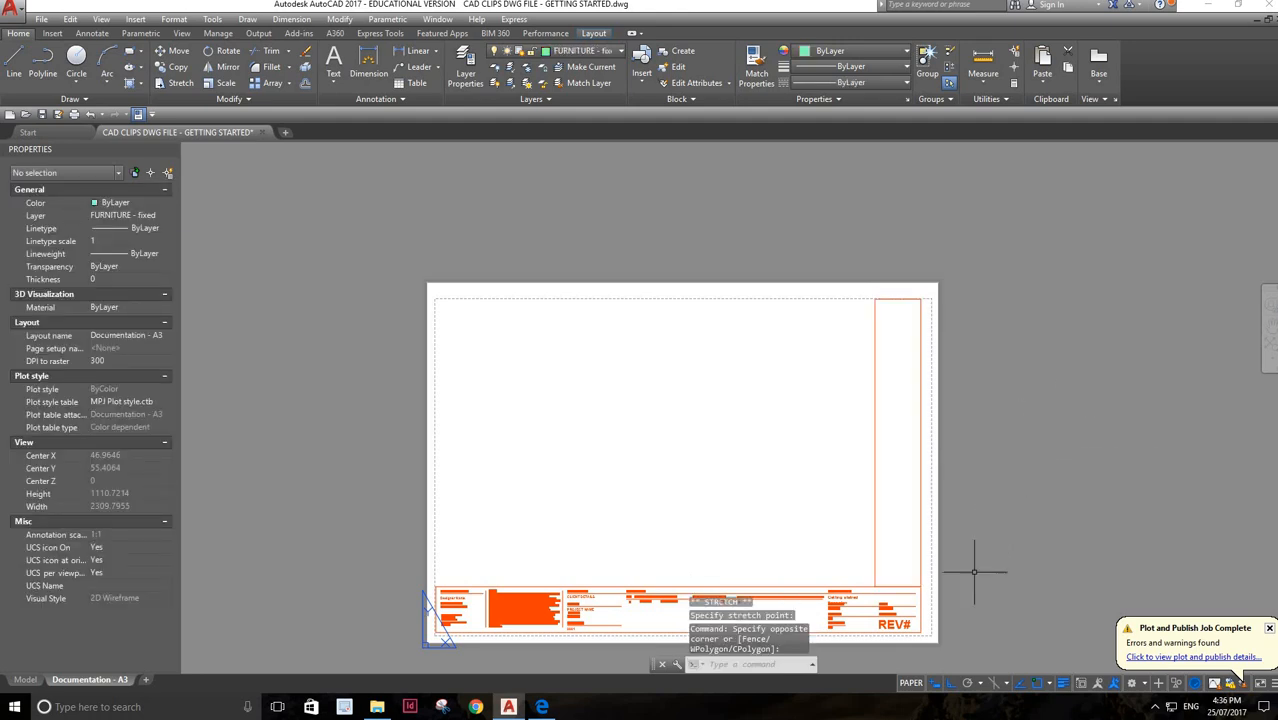
# Copy the REV# text and, with object snap off, place the duplicate inside the top of the vertical rectangle
pyautogui.click(897, 626)
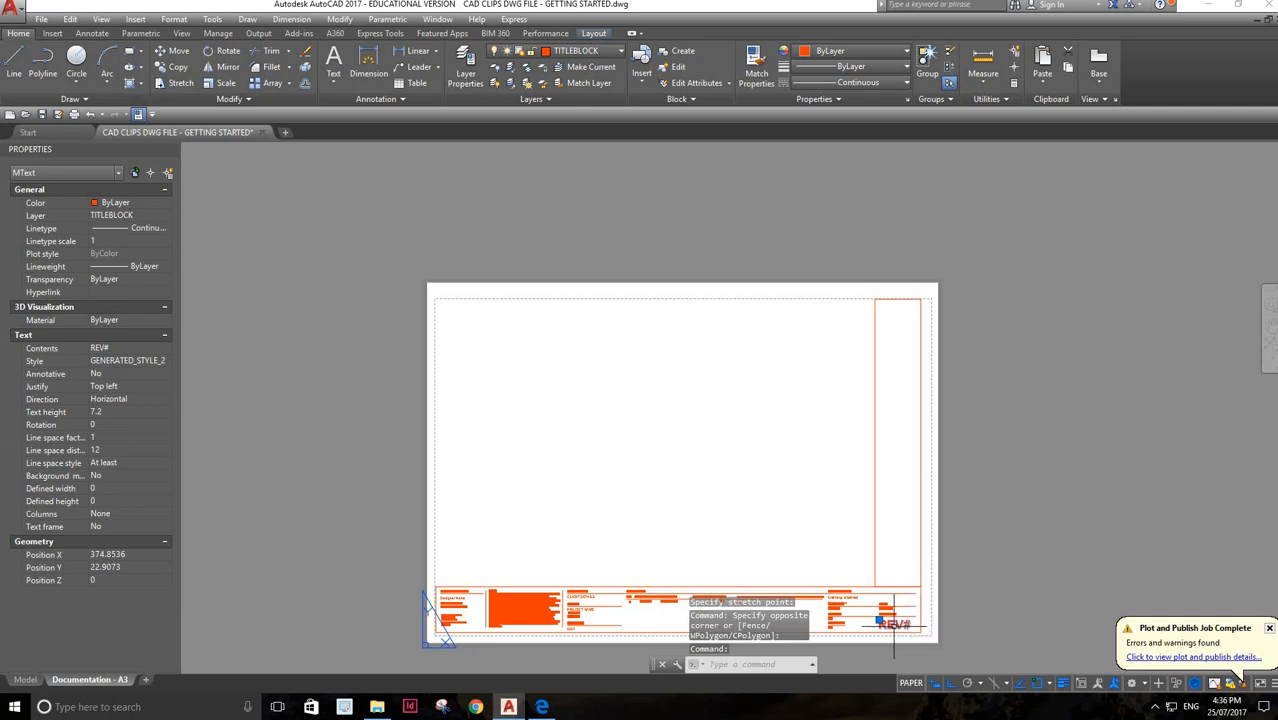
pyautogui.hotkey('ctrl', 'c')
pyautogui.hotkey('ctrl', 'v')
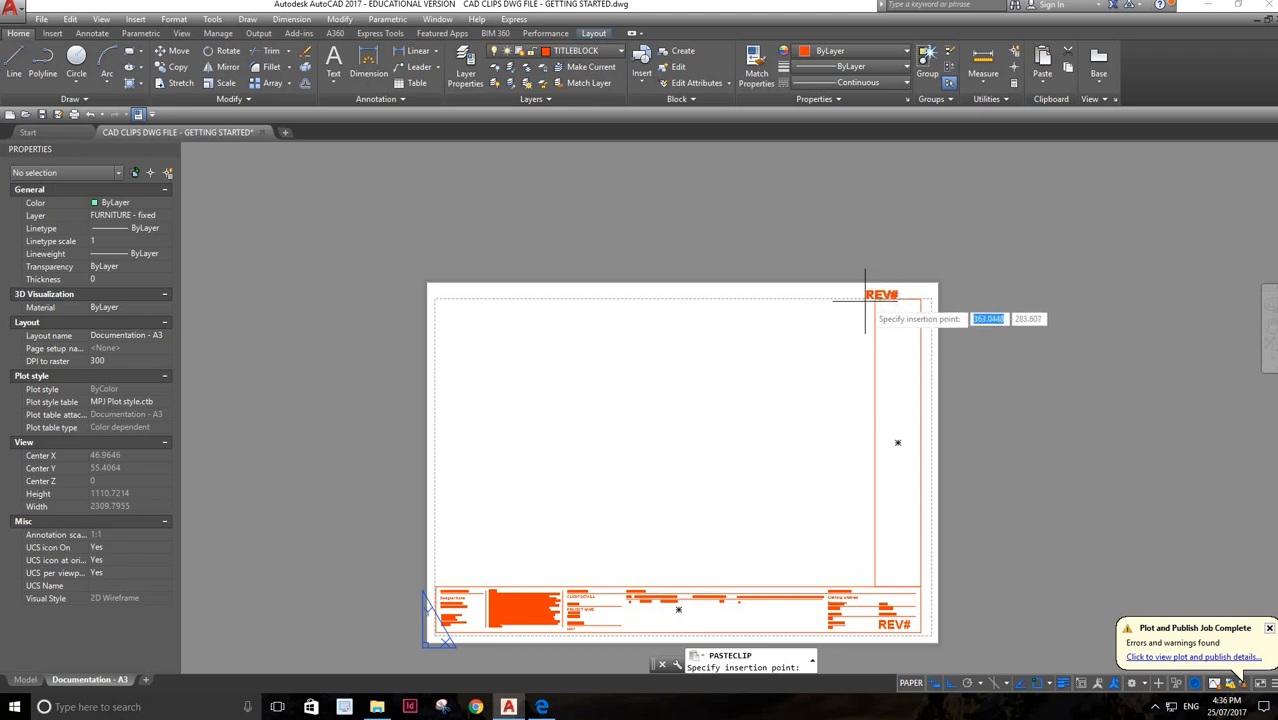
pyautogui.click(1037, 683)
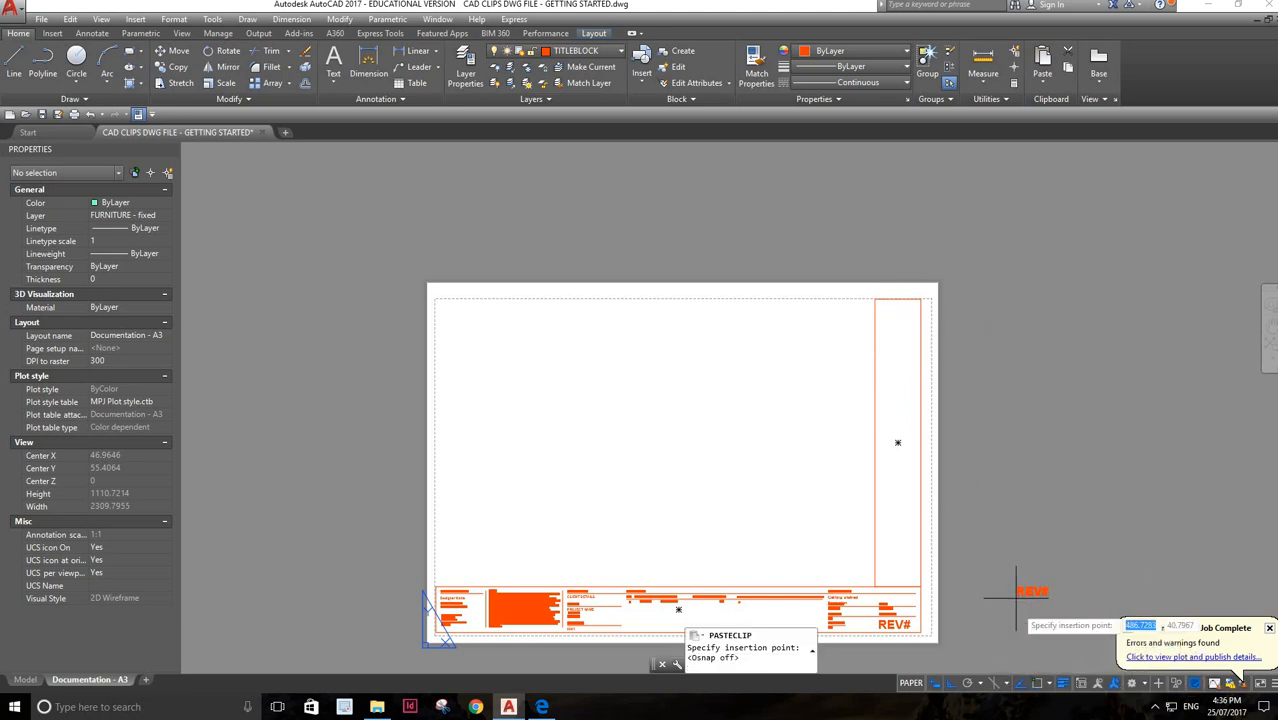
pyautogui.click(878, 315)
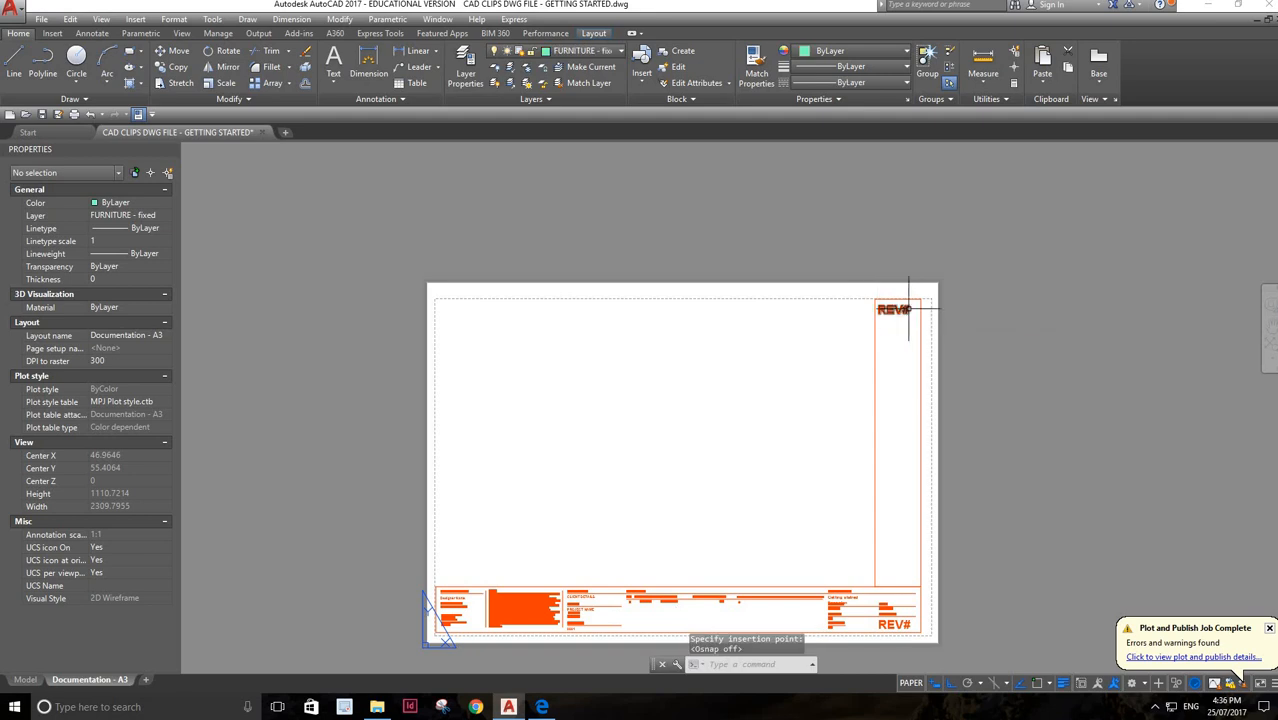
# Replace the copied REV# text inside the top of the vertical panel with LEGEND, widening its text frame to fit one line
pyautogui.doubleClick(905, 308)
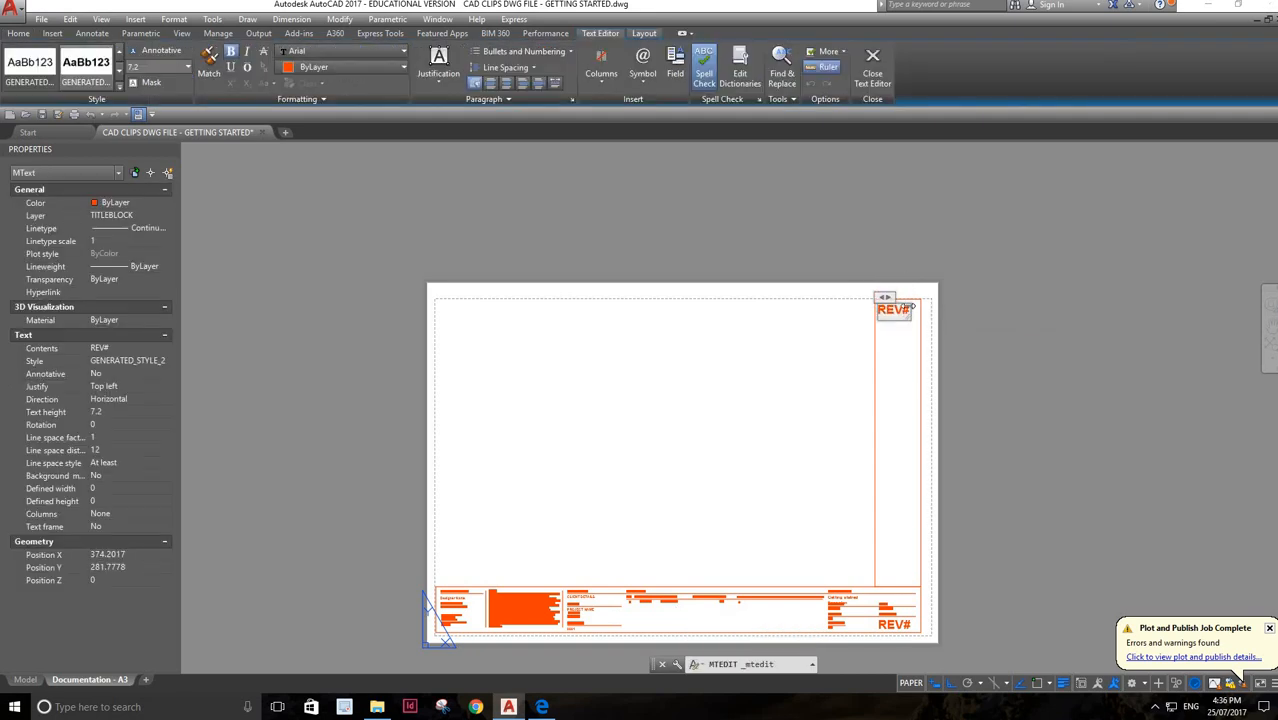
pyautogui.moveTo(946, 320); pyautogui.dragTo(936, 317)
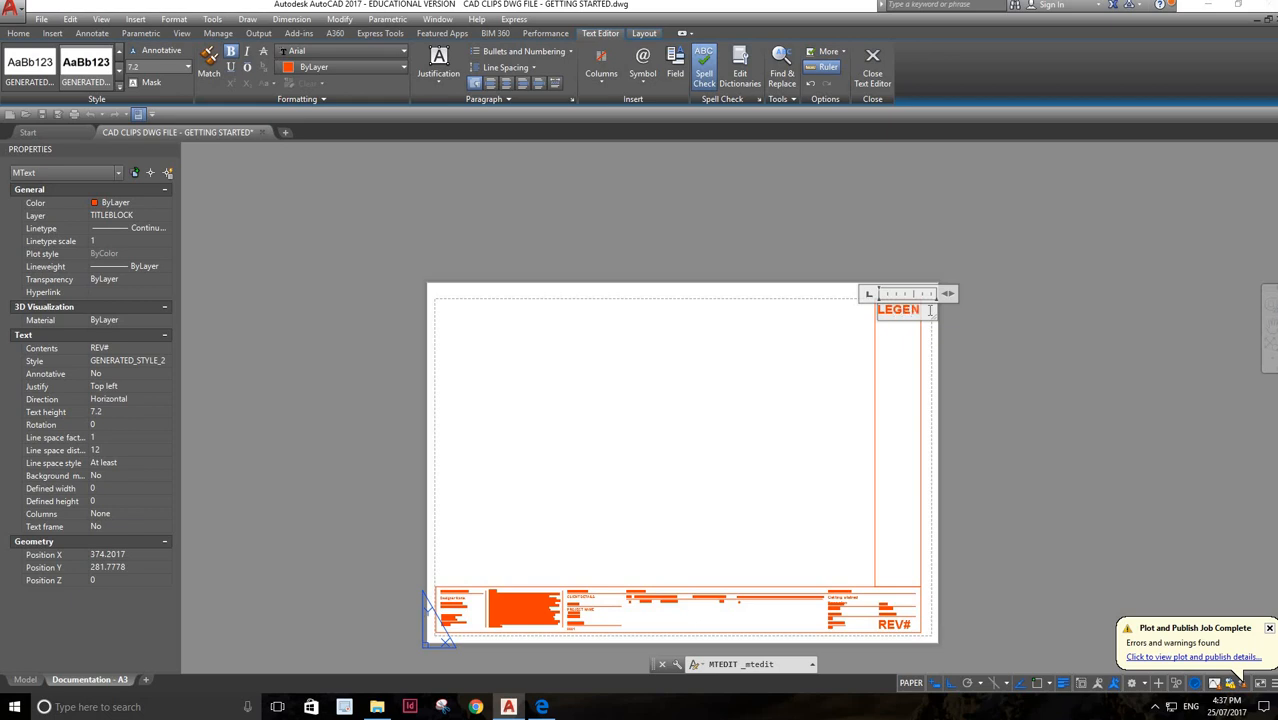
pyautogui.press('Return')
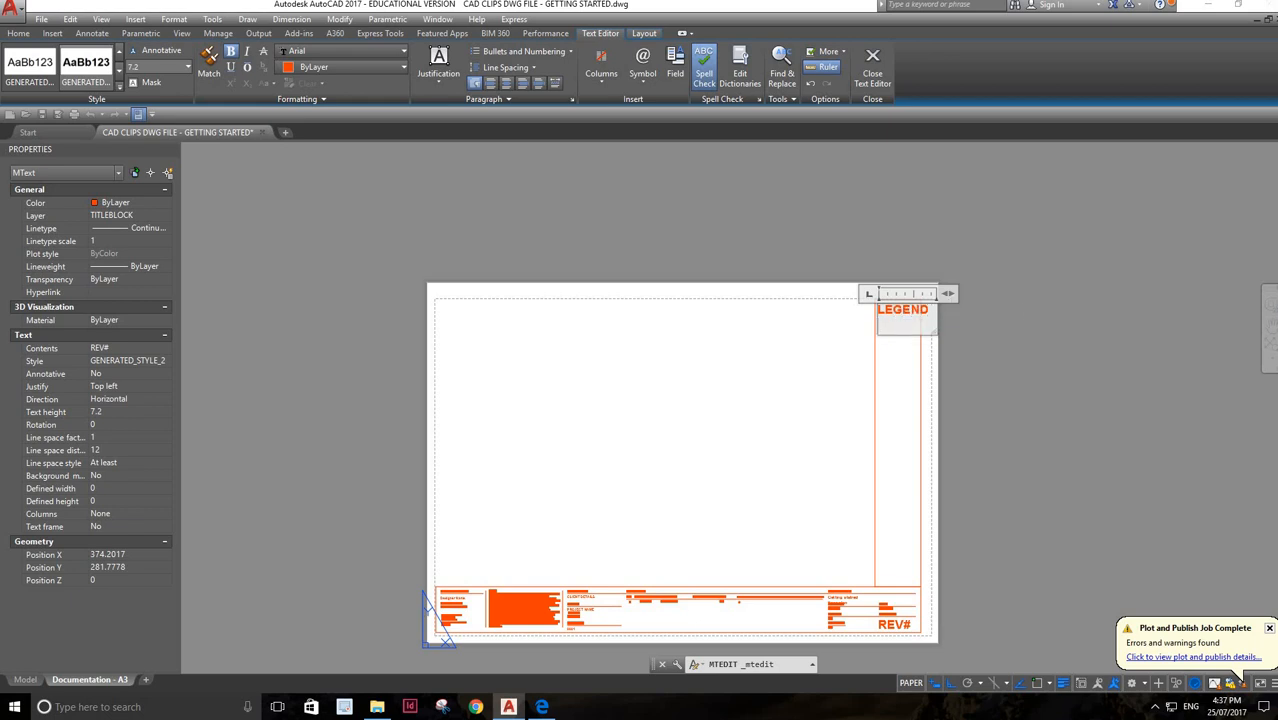
pyautogui.click(1013, 319)
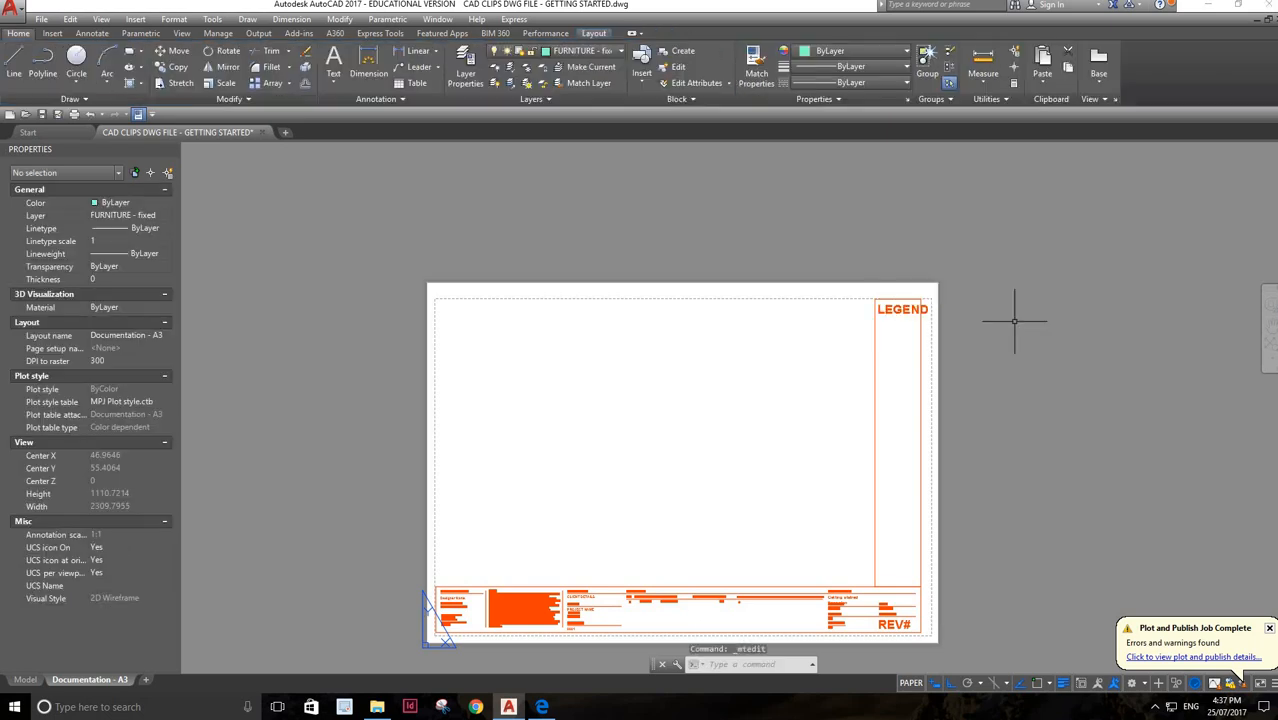
# Try to reduce the LEGEND heading's text height to 5
pyautogui.click(900, 309)
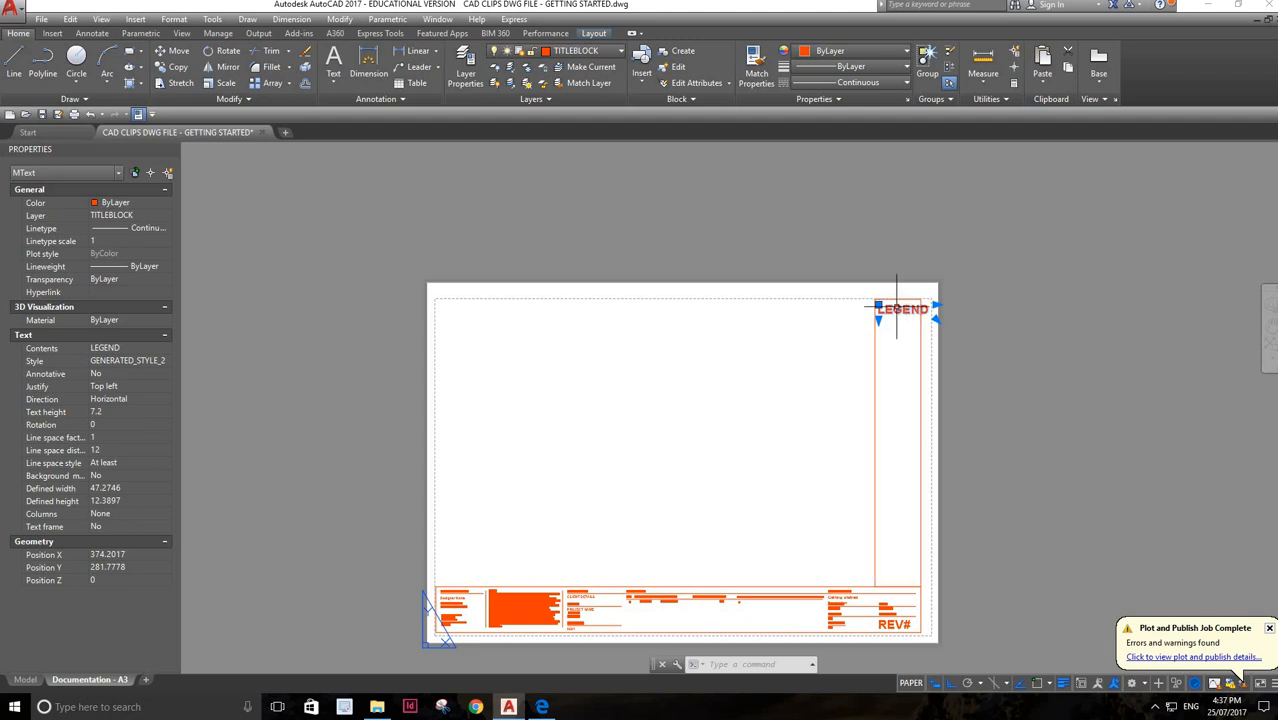
pyautogui.doubleClick(897, 310)
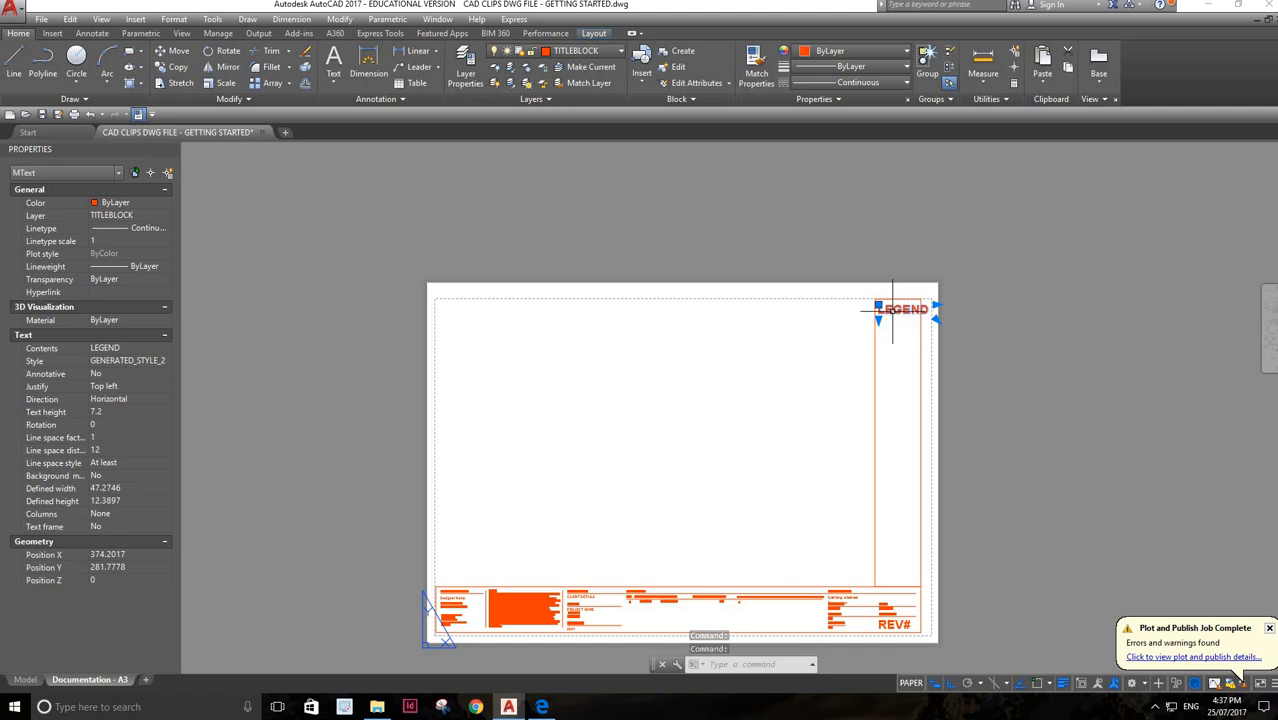
pyautogui.doubleClick(892, 310)
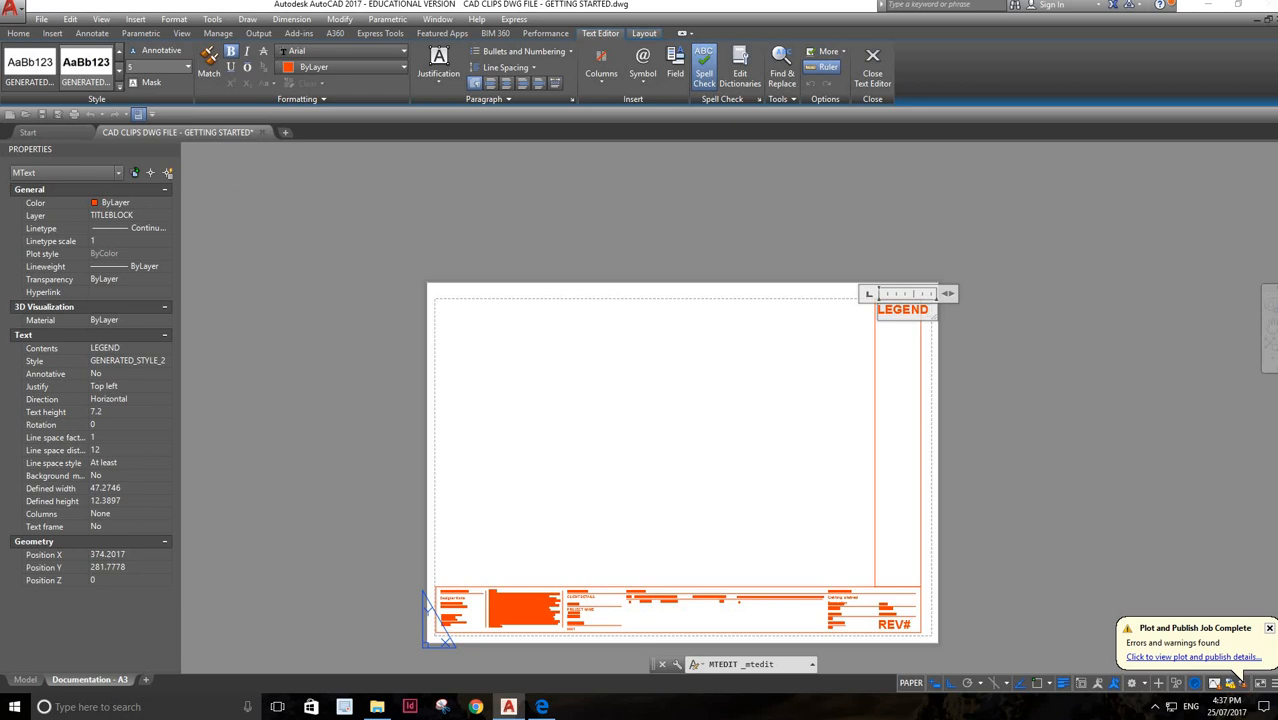
pyautogui.click(277, 242)
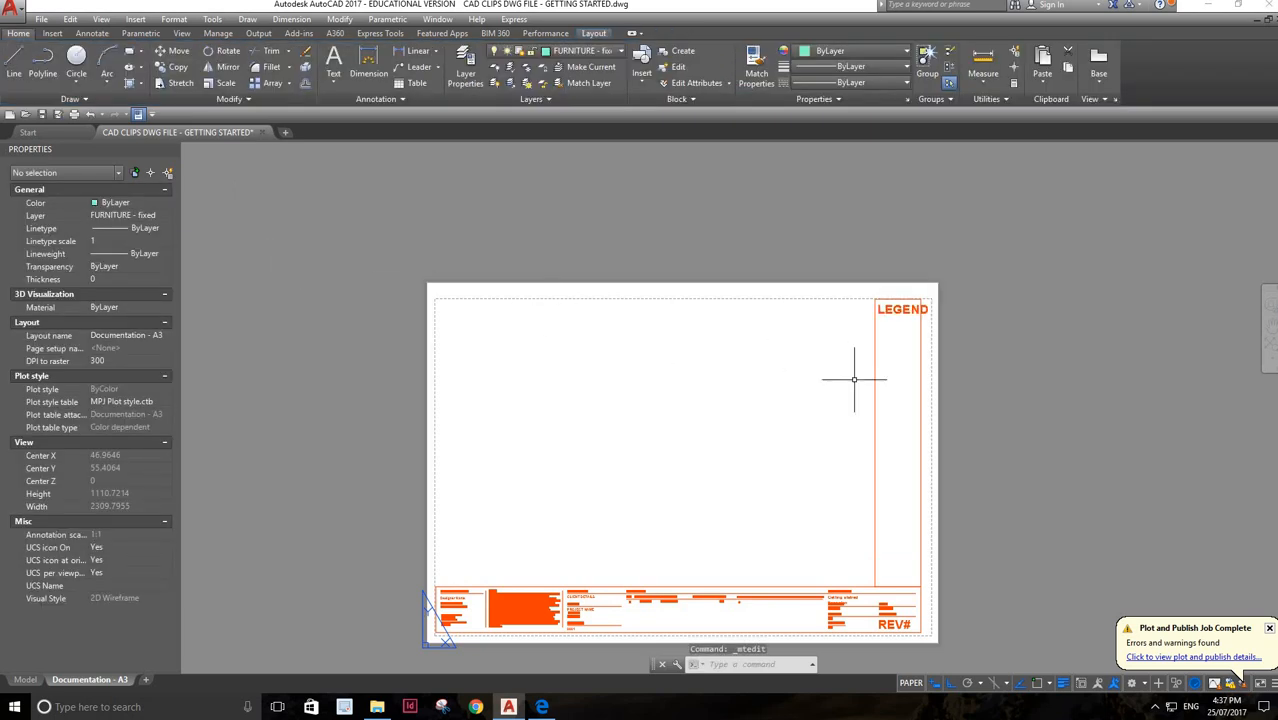
pyautogui.doubleClick(916, 309)
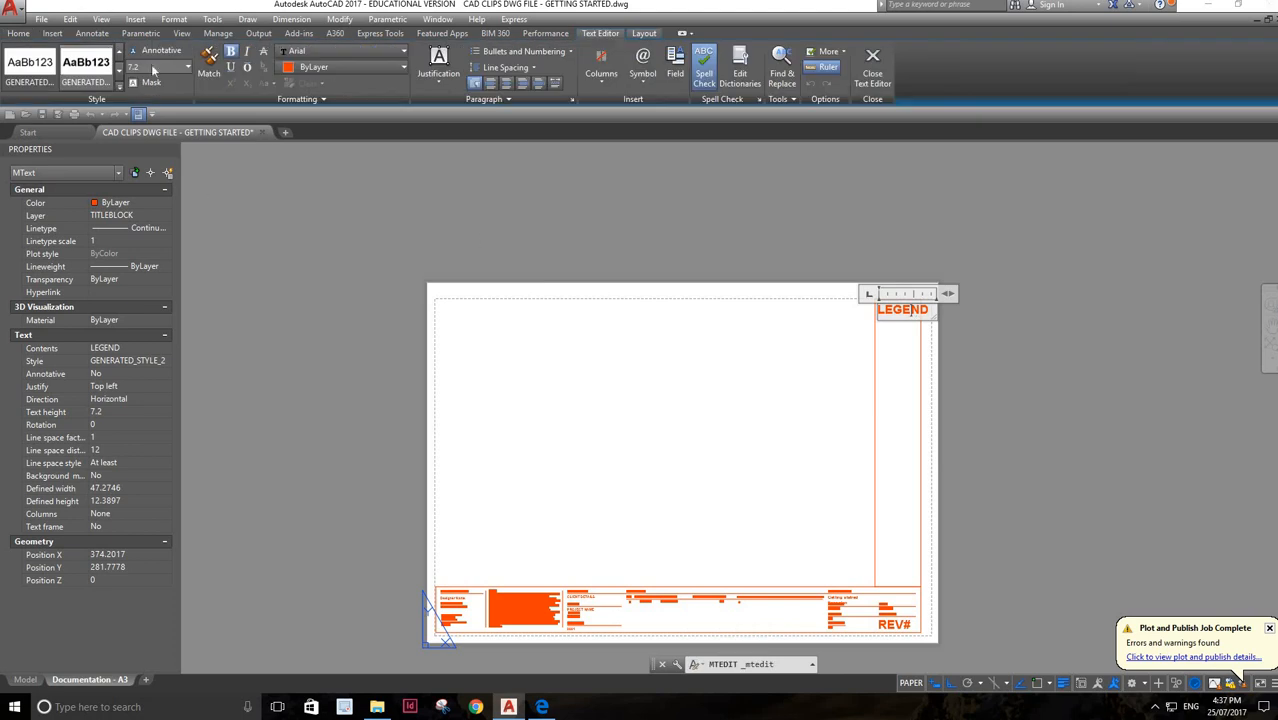
pyautogui.click(156, 70)
pyautogui.click(322, 246)
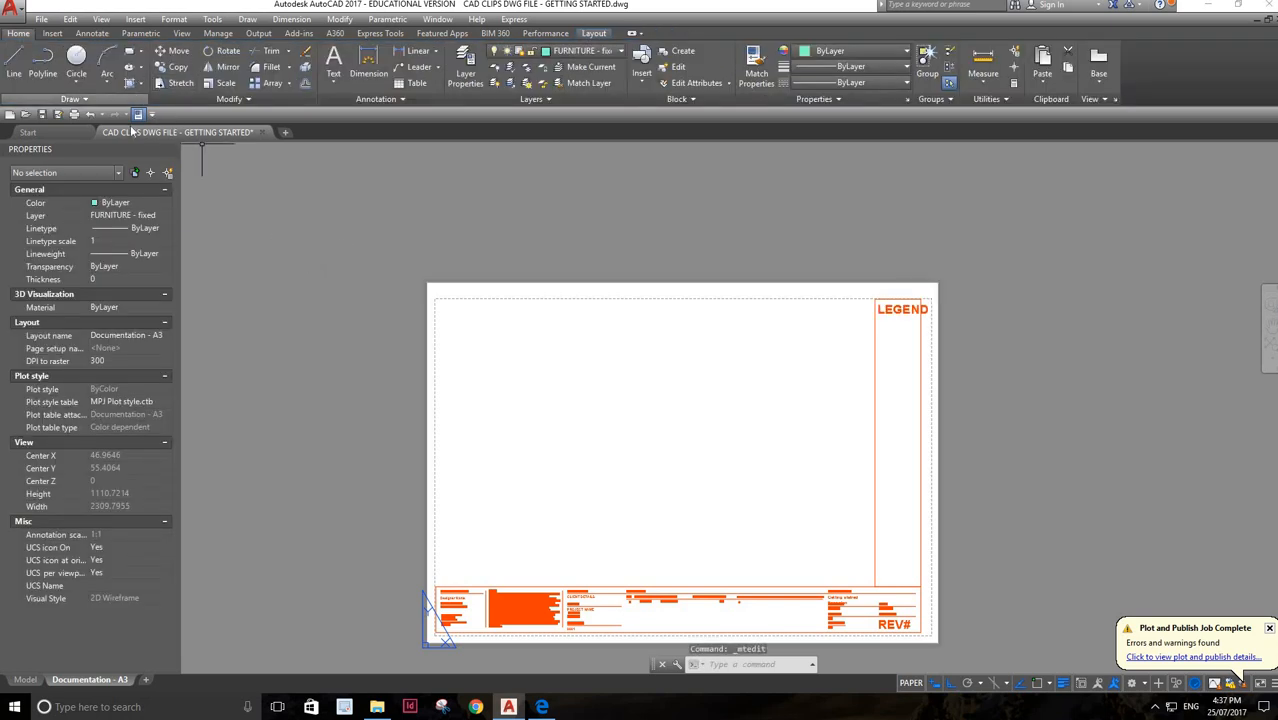
pyautogui.click(903, 309)
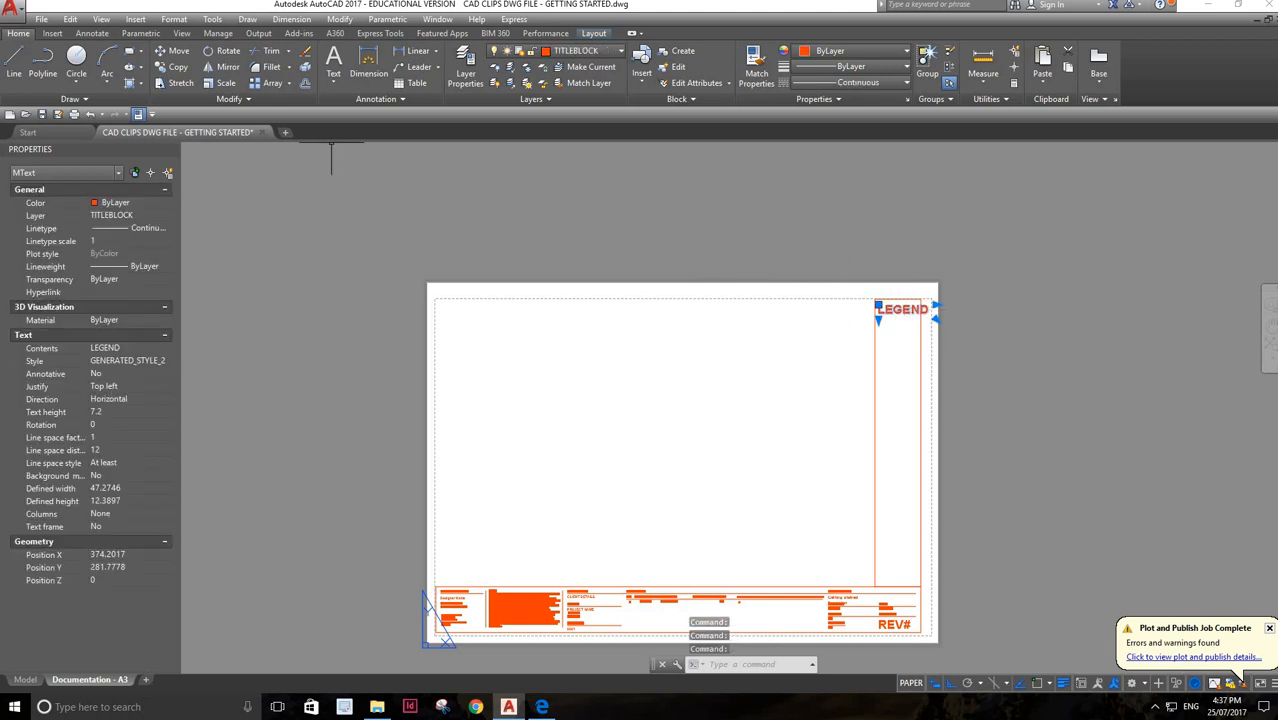
pyautogui.doubleClick(903, 309)
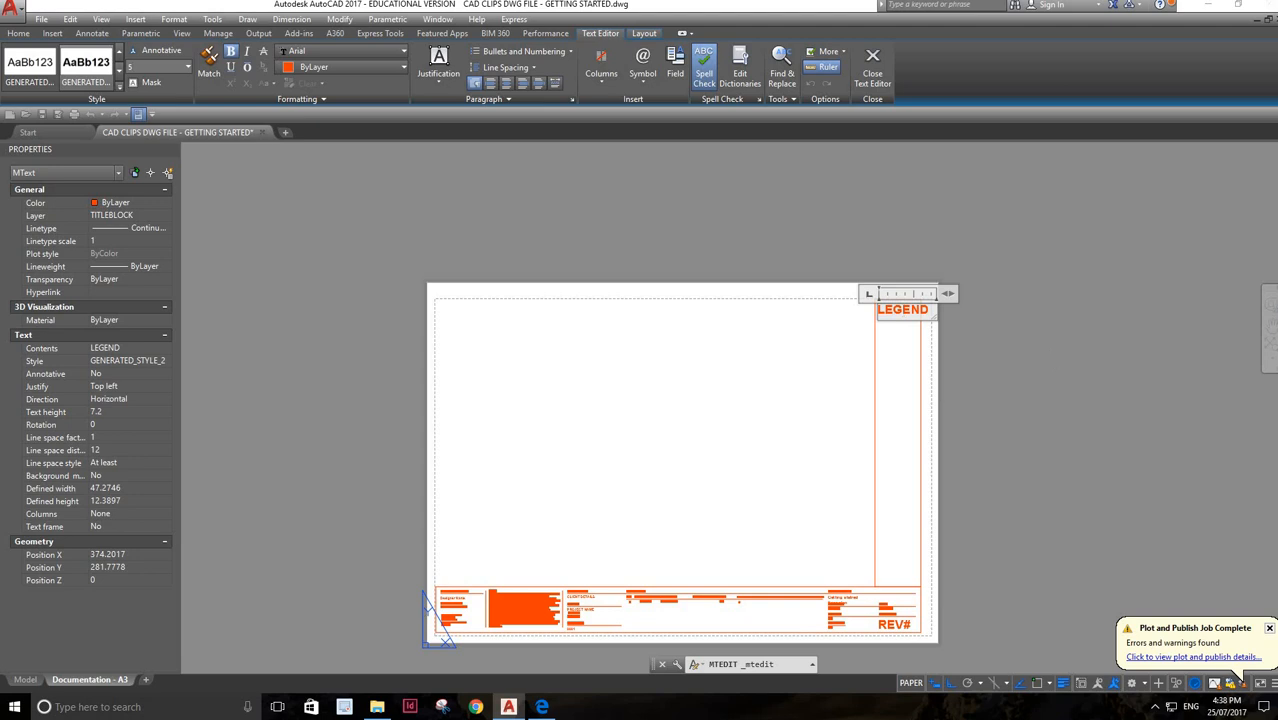
pyautogui.click(1050, 352)
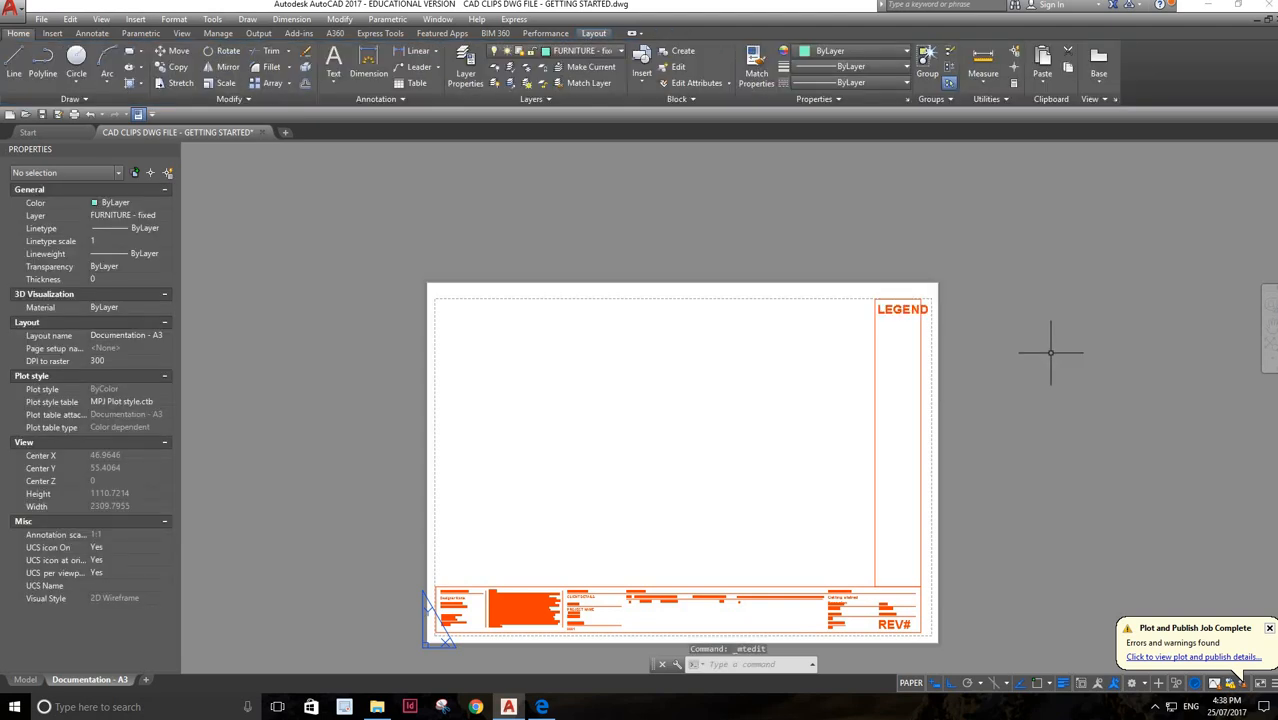
# Set the text height of the whole LEGEND heading to 5 so it fits within the vertical panel
pyautogui.doubleClick(900, 310)
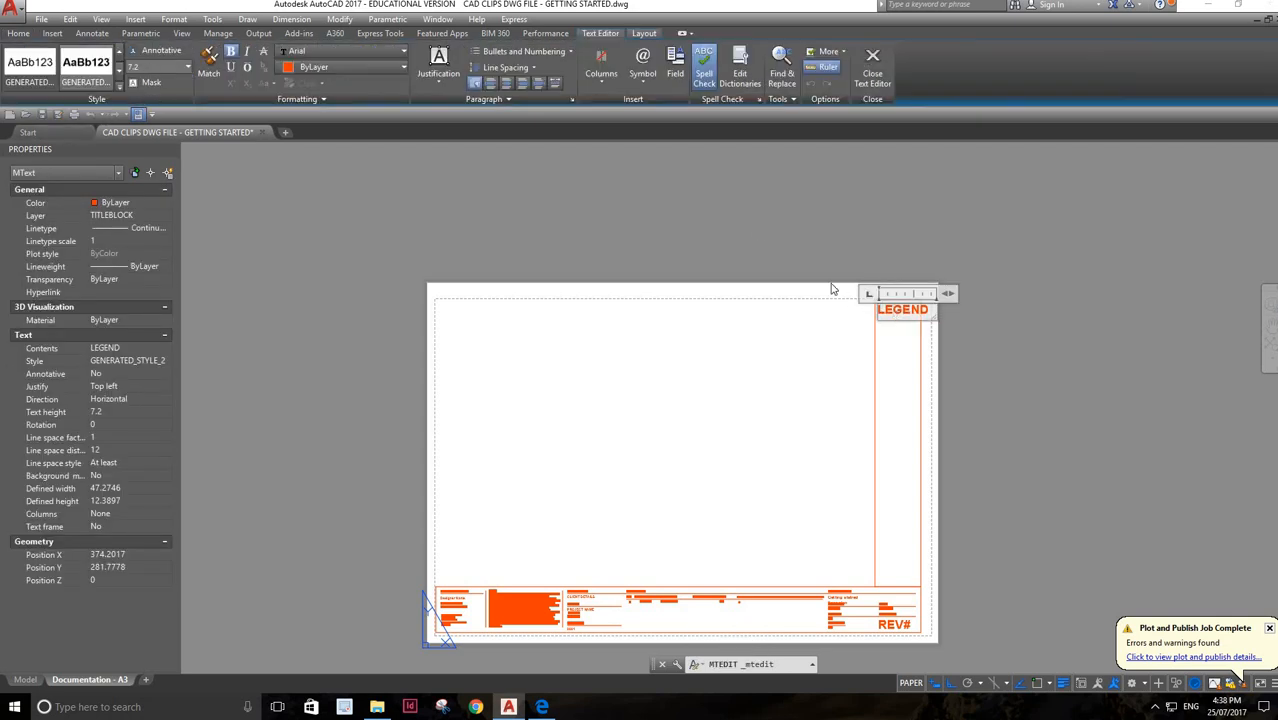
pyautogui.moveTo(930, 310); pyautogui.dragTo(848, 308)
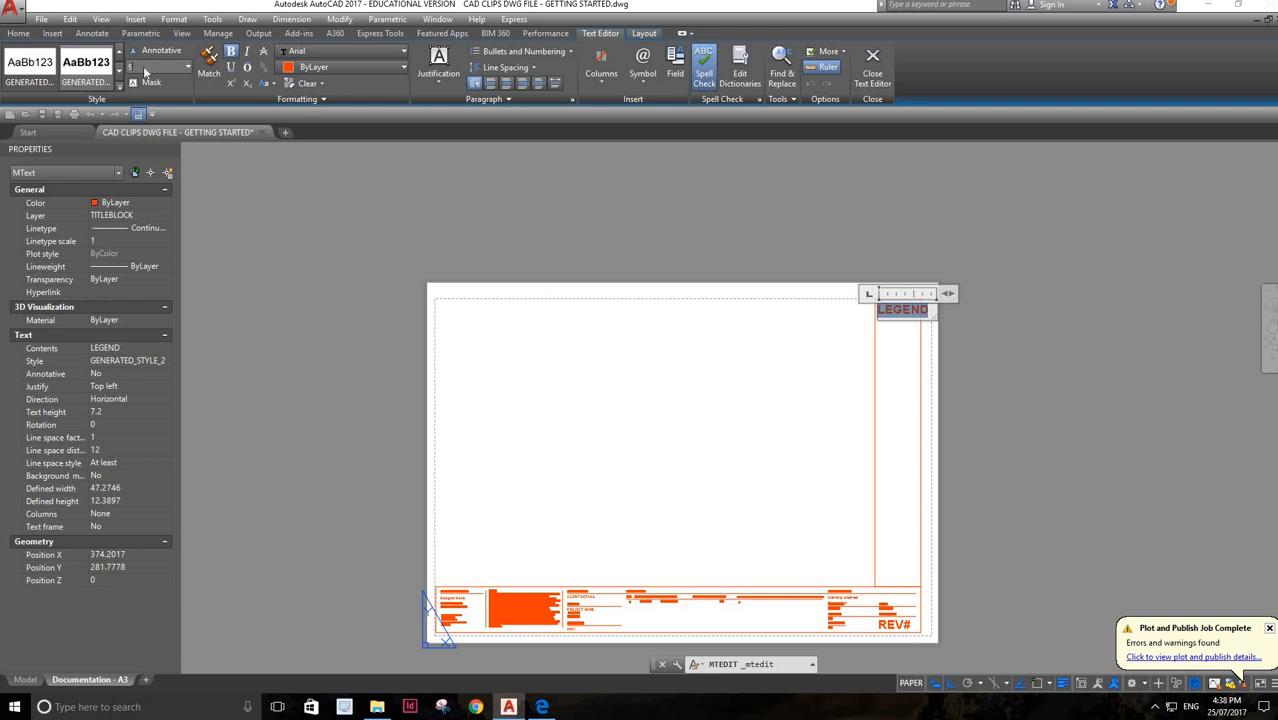
pyautogui.write('3')
pyautogui.press('Return')
pyautogui.click(1118, 368)
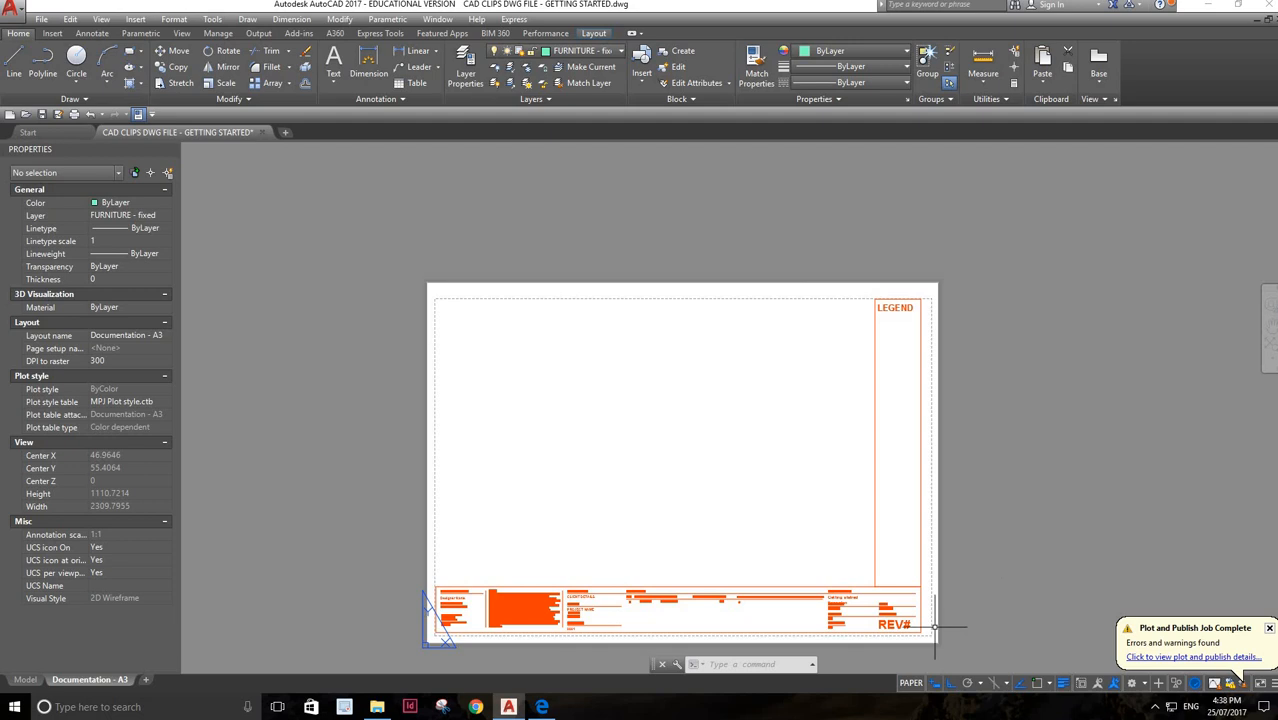
# Examine the drawing name text under Drawing Details in the title block, including its text height
pyautogui.scroll(3, 935, 628)
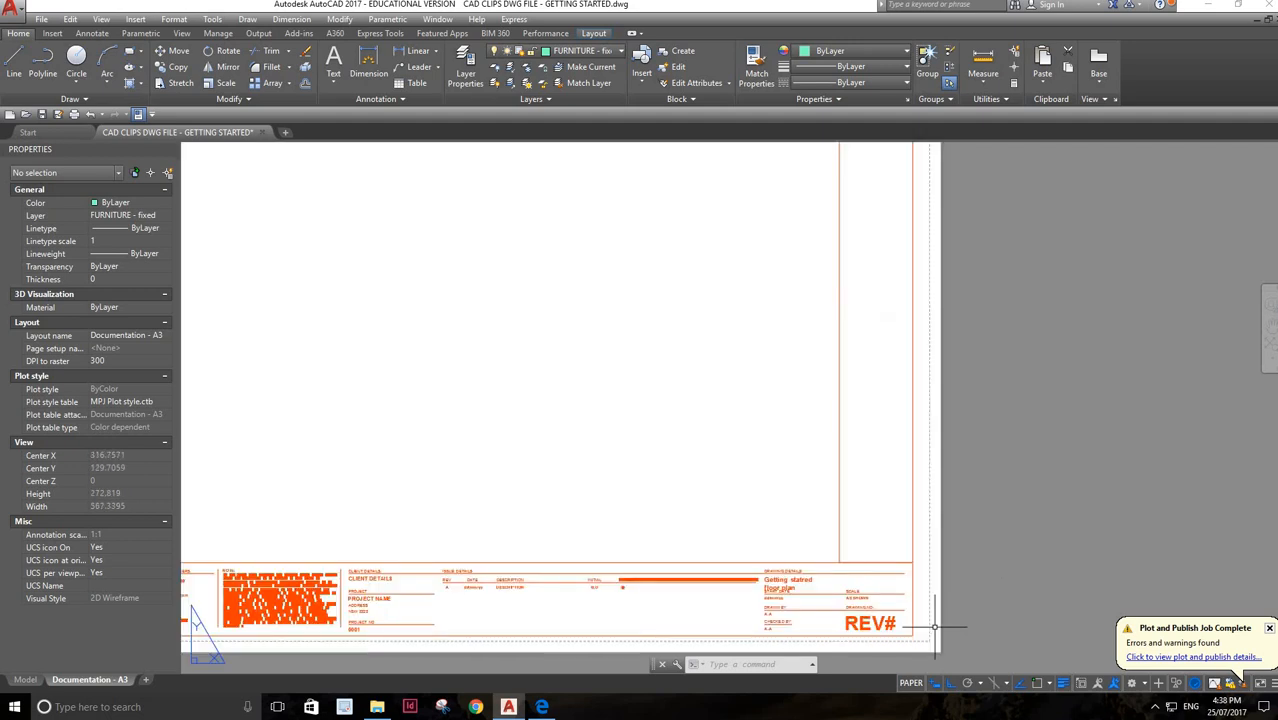
pyautogui.scroll(2, 935, 628)
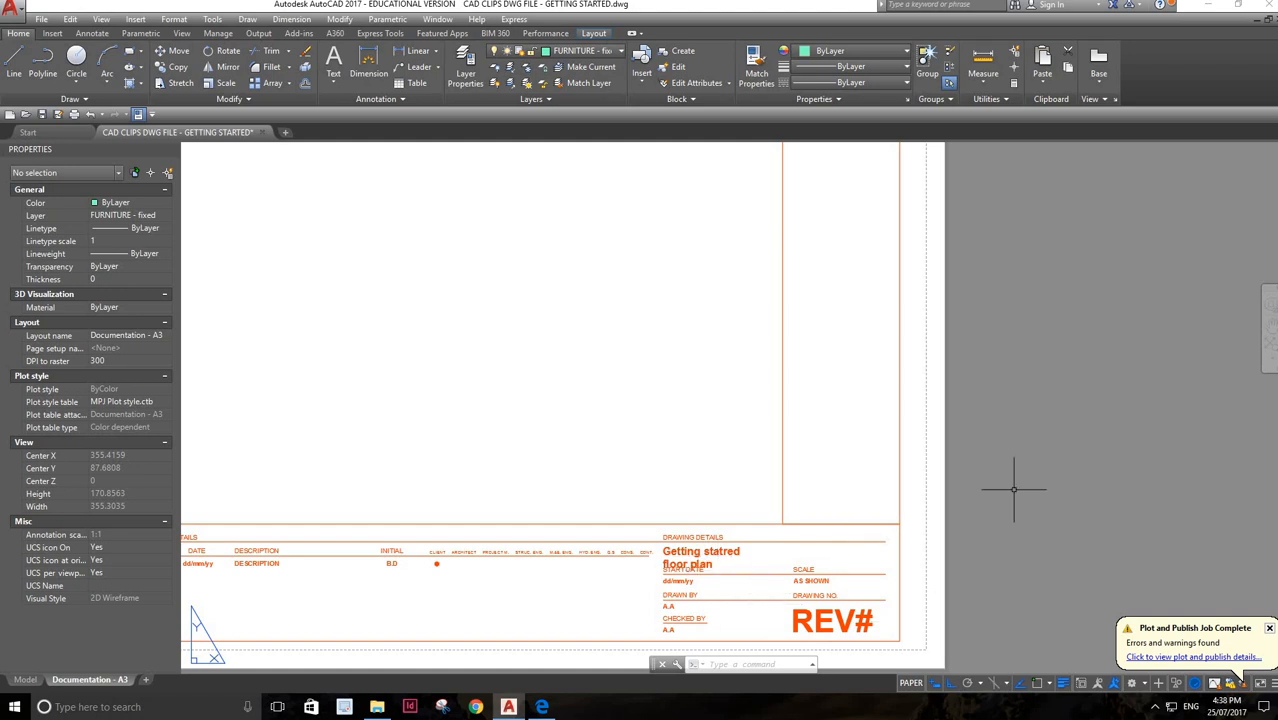
pyautogui.scroll(-2, 1013, 490)
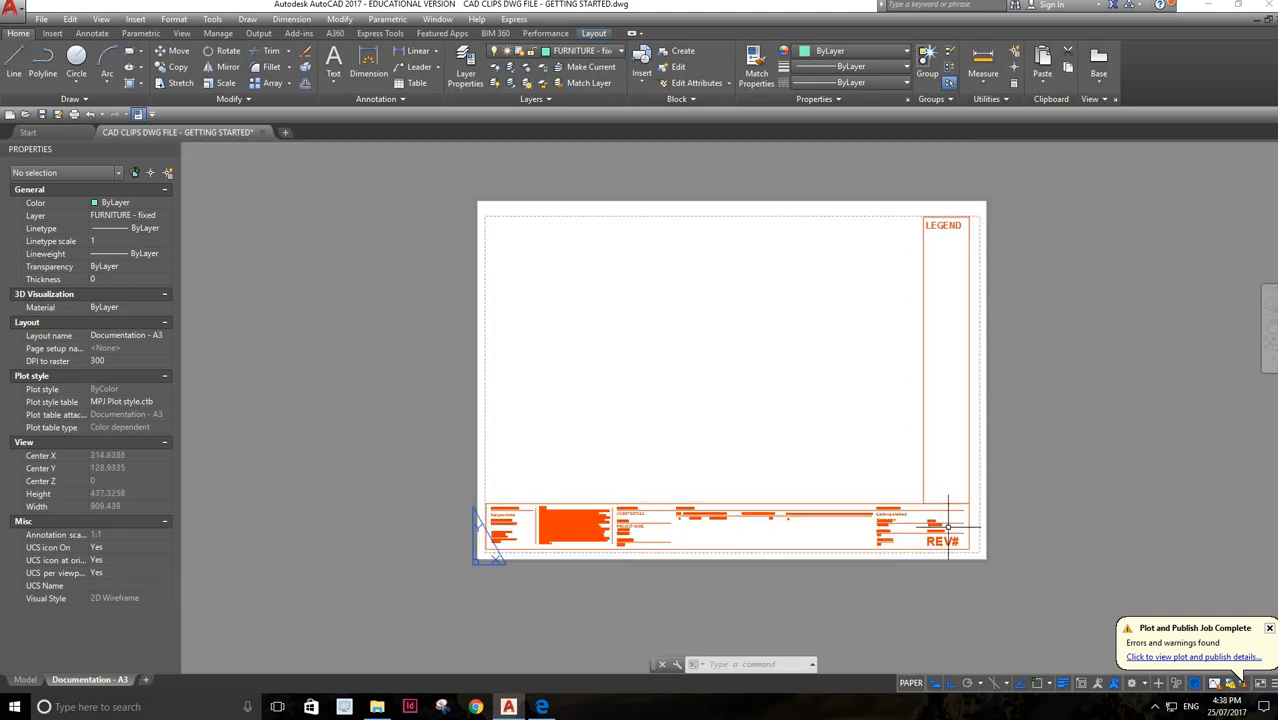
pyautogui.scroll(2, 948, 525)
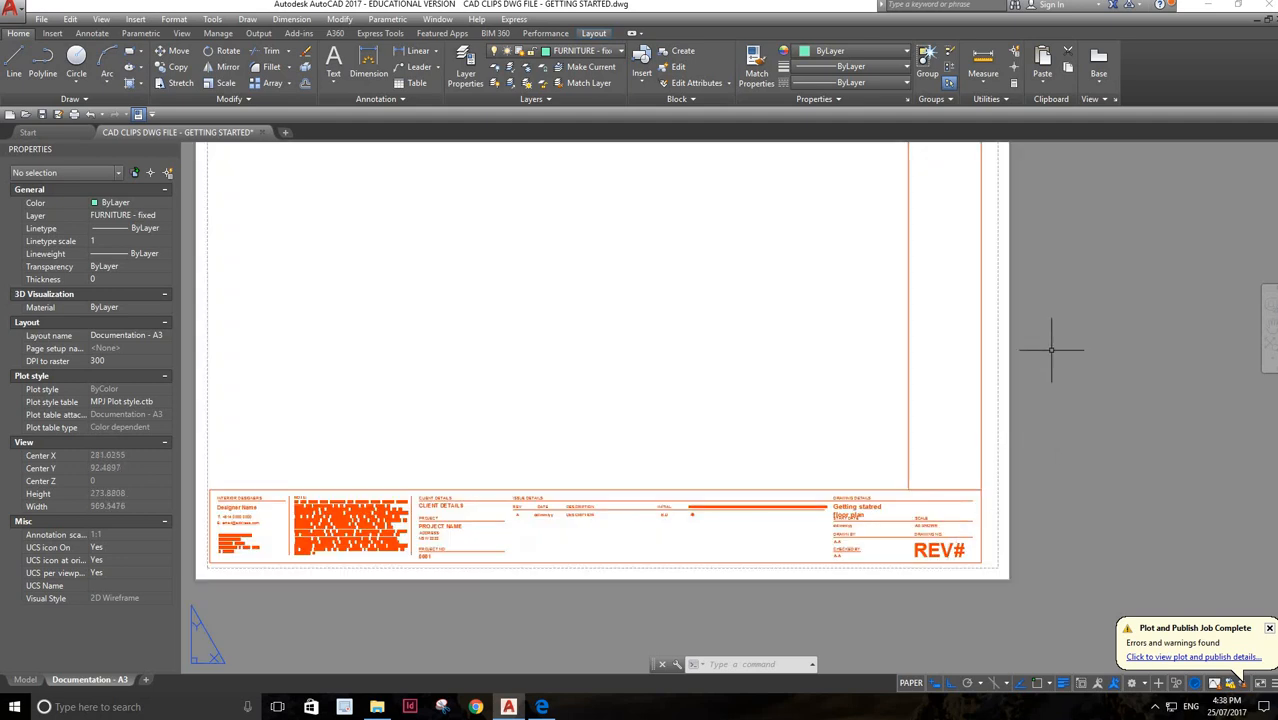
pyautogui.scroll(-2, 1051, 352)
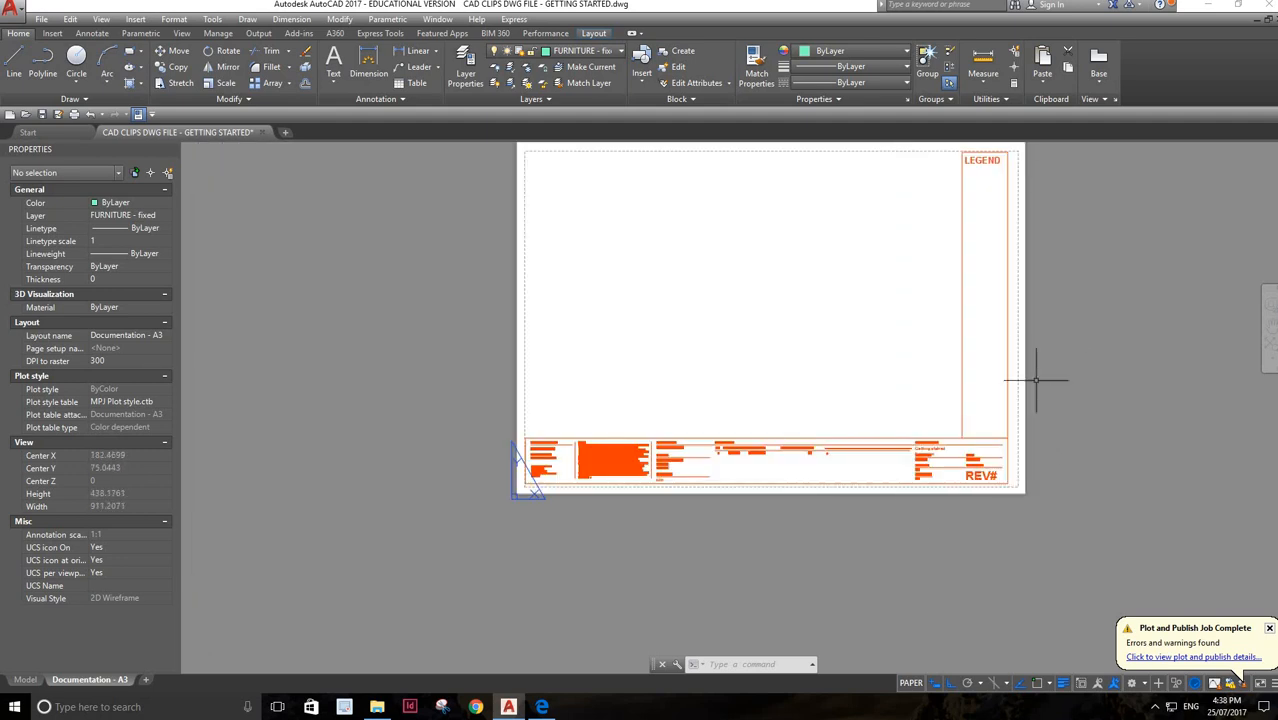
pyautogui.scroll(2, 941, 443)
pyautogui.doubleClick(940, 463)
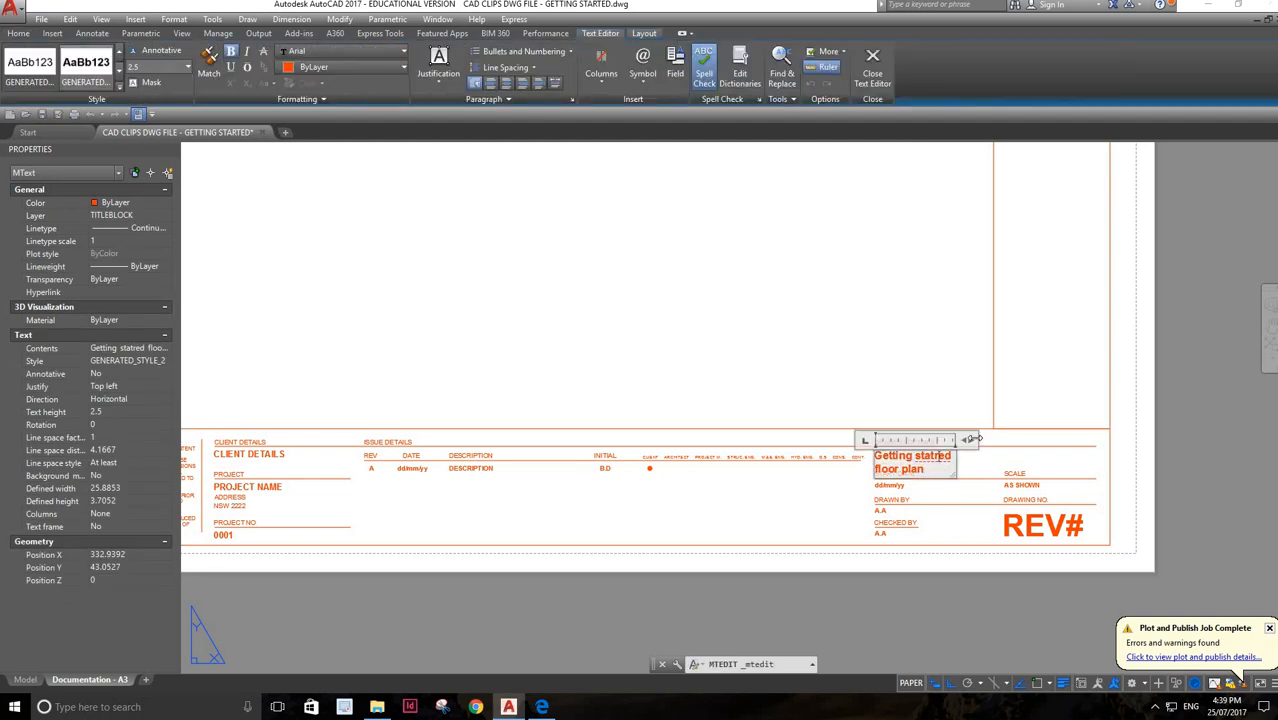
pyautogui.click(1032, 384)
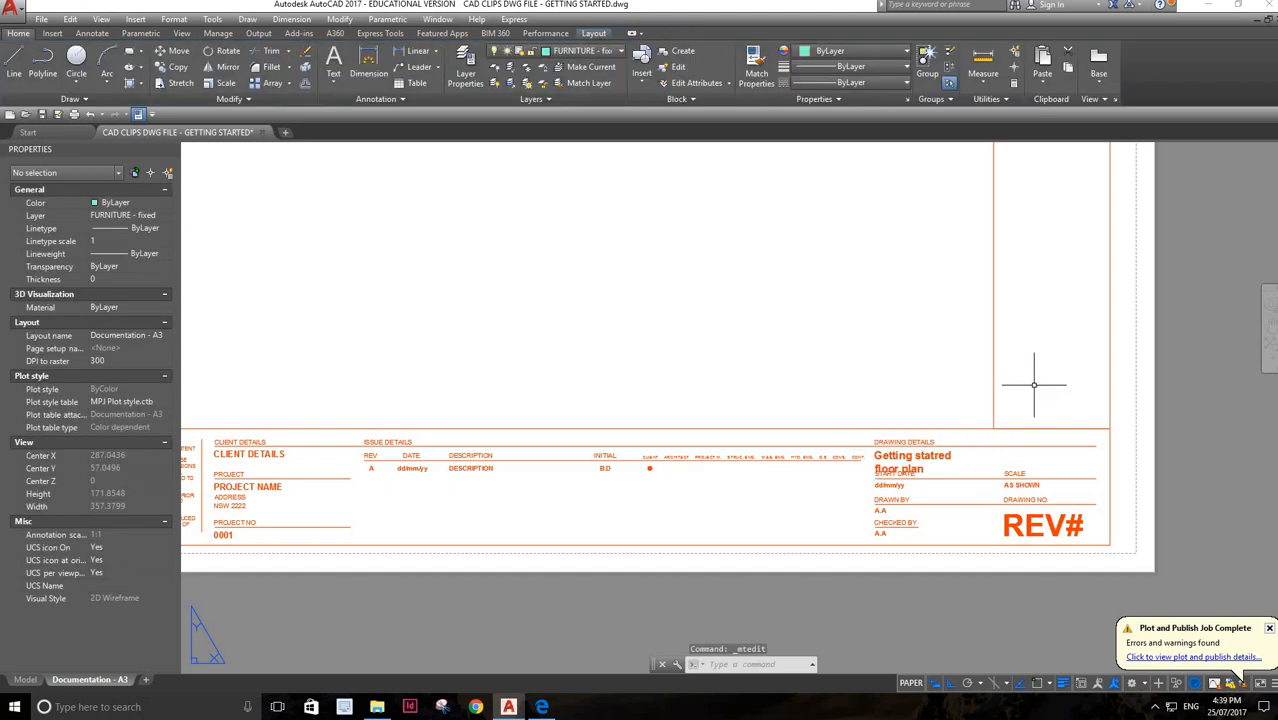
# Copy the drawing name text from the title block and place the duplicate just below the LEGEND heading
pyautogui.click(930, 456)
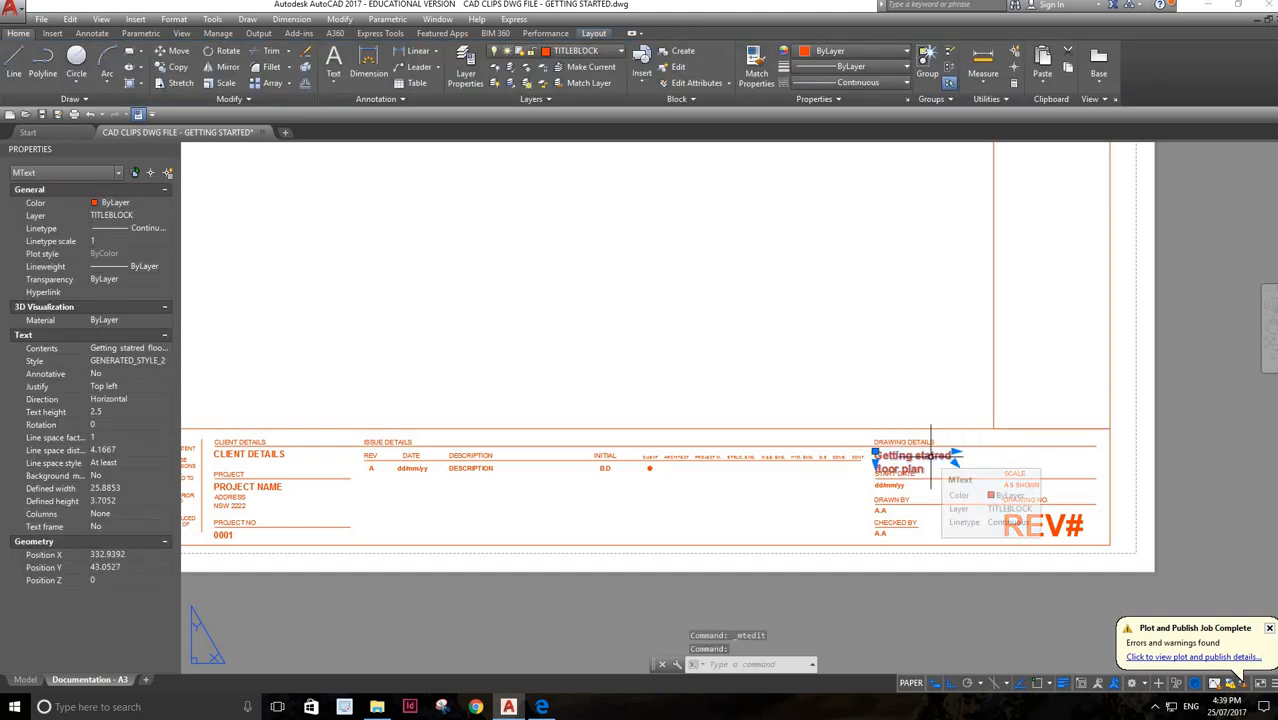
pyautogui.hotkey('ctrl', 'c')
pyautogui.hotkey('ctrl', 'v')
pyautogui.scroll(-5, 982, 275)
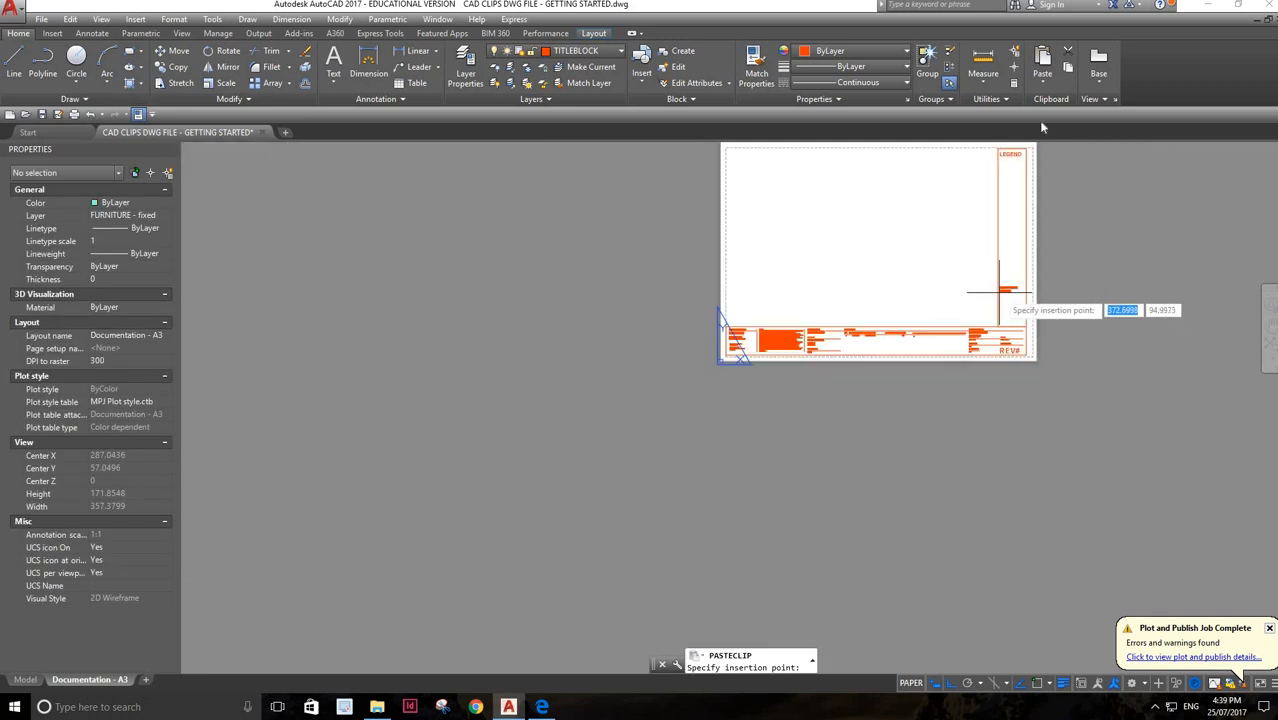
pyautogui.scroll(4, 1025, 150)
pyautogui.scroll(-1, 960, 165)
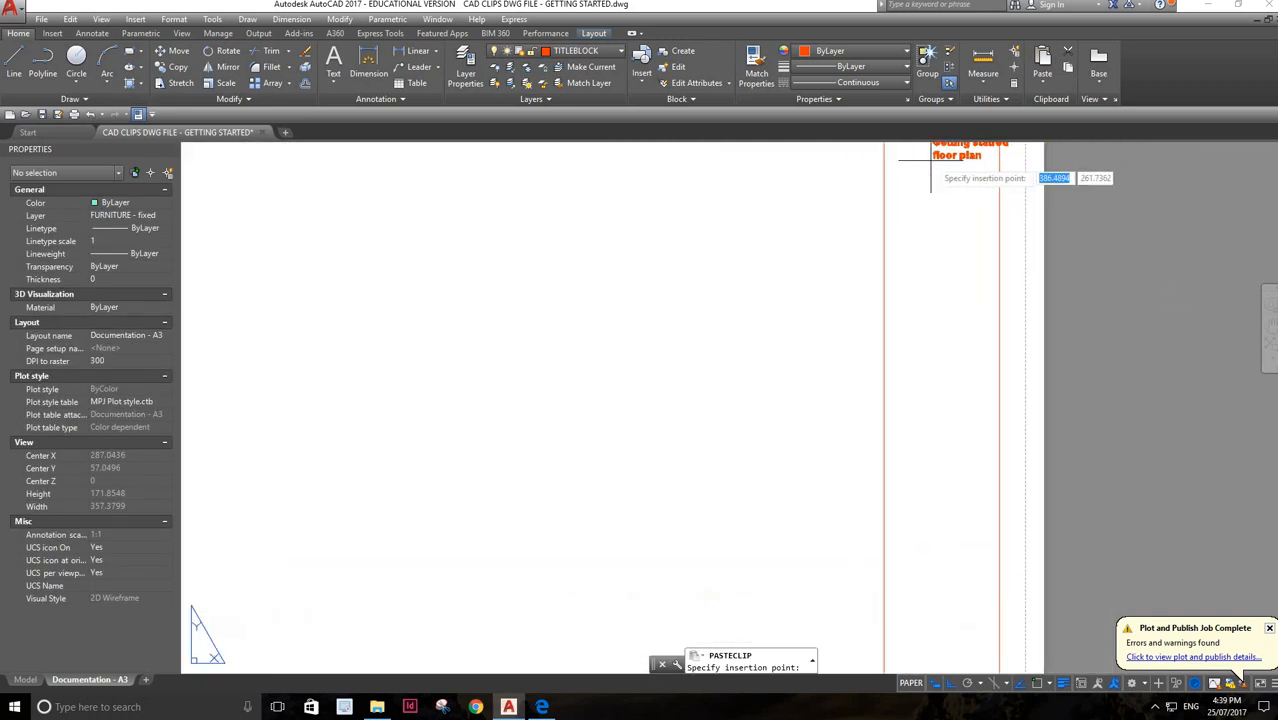
pyautogui.scroll(1, 930, 157)
pyautogui.scroll(-5, 920, 156)
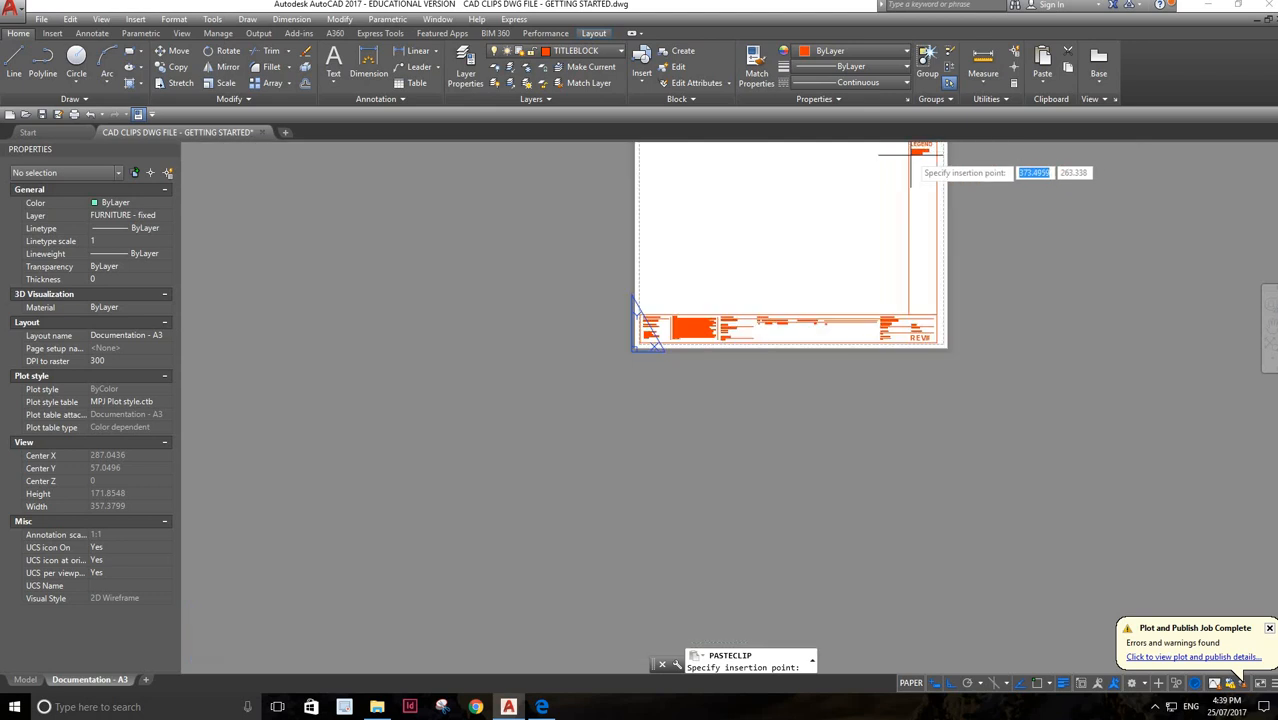
pyautogui.scroll(4, 912, 160)
pyautogui.scroll(-3, 920, 165)
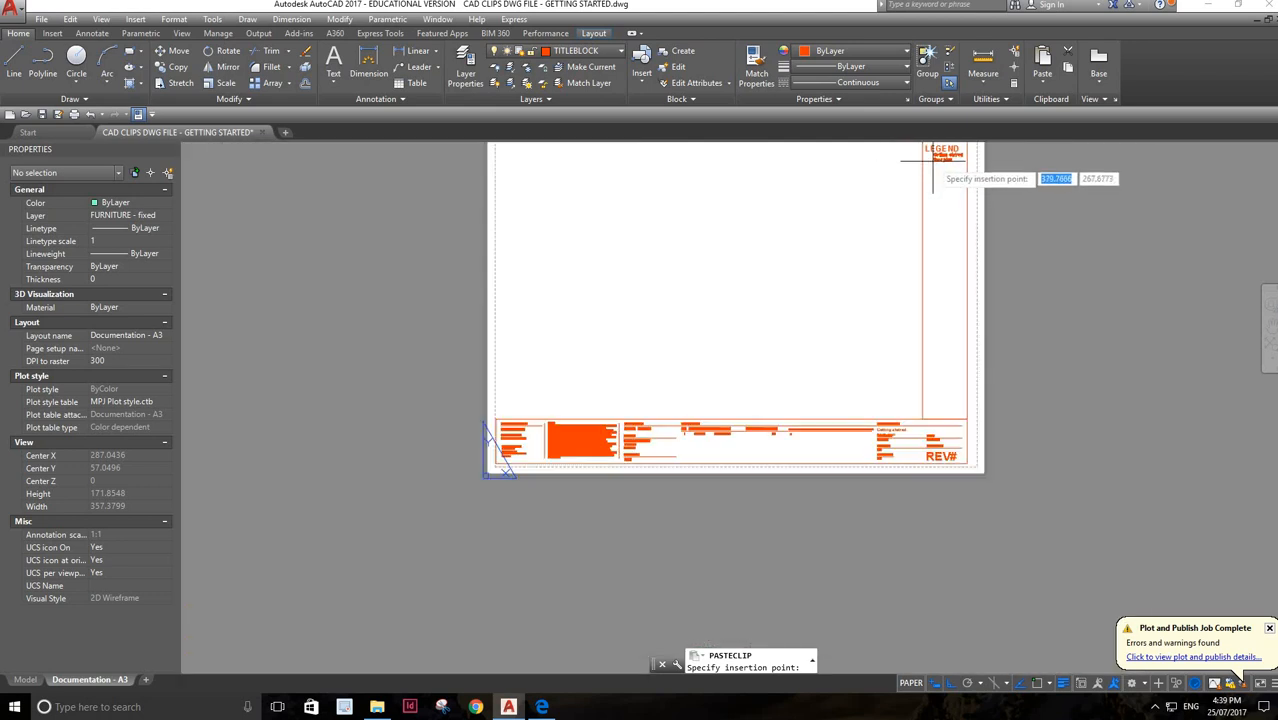
pyautogui.click(935, 161)
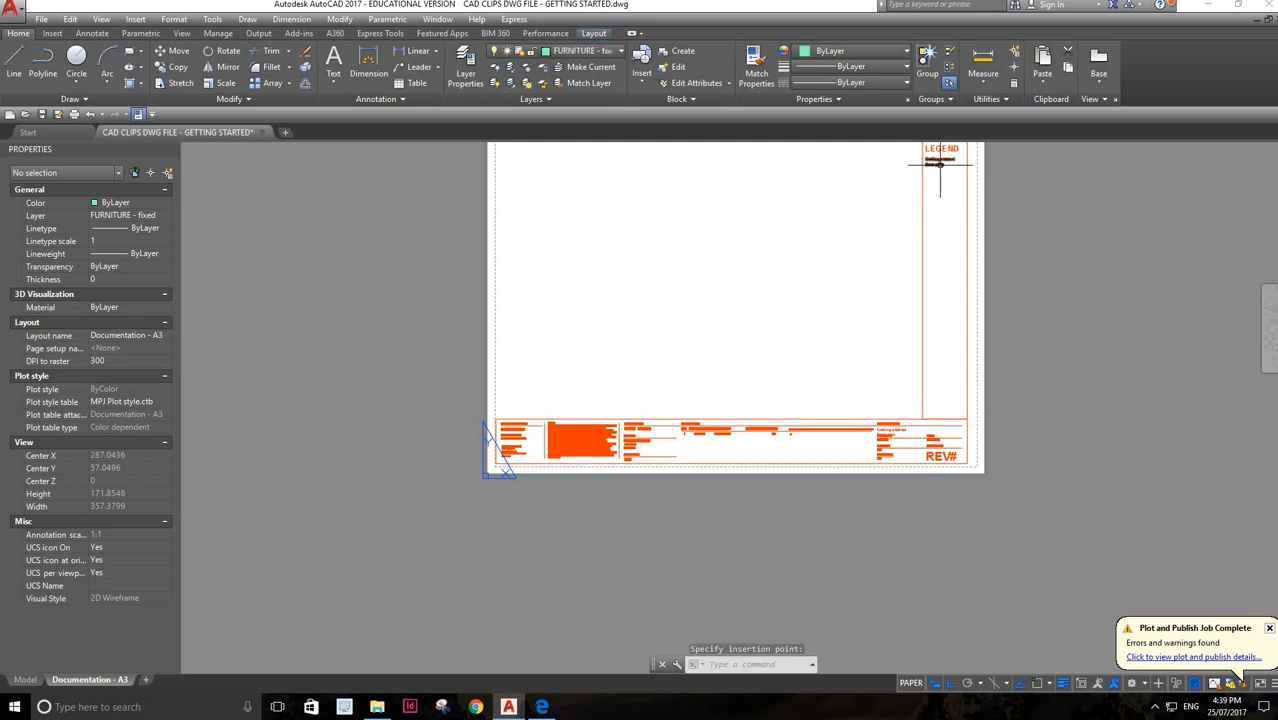
# Replace the duplicated drawing name text below the LEGEND heading with the code H01
pyautogui.scroll(2, 943, 163)
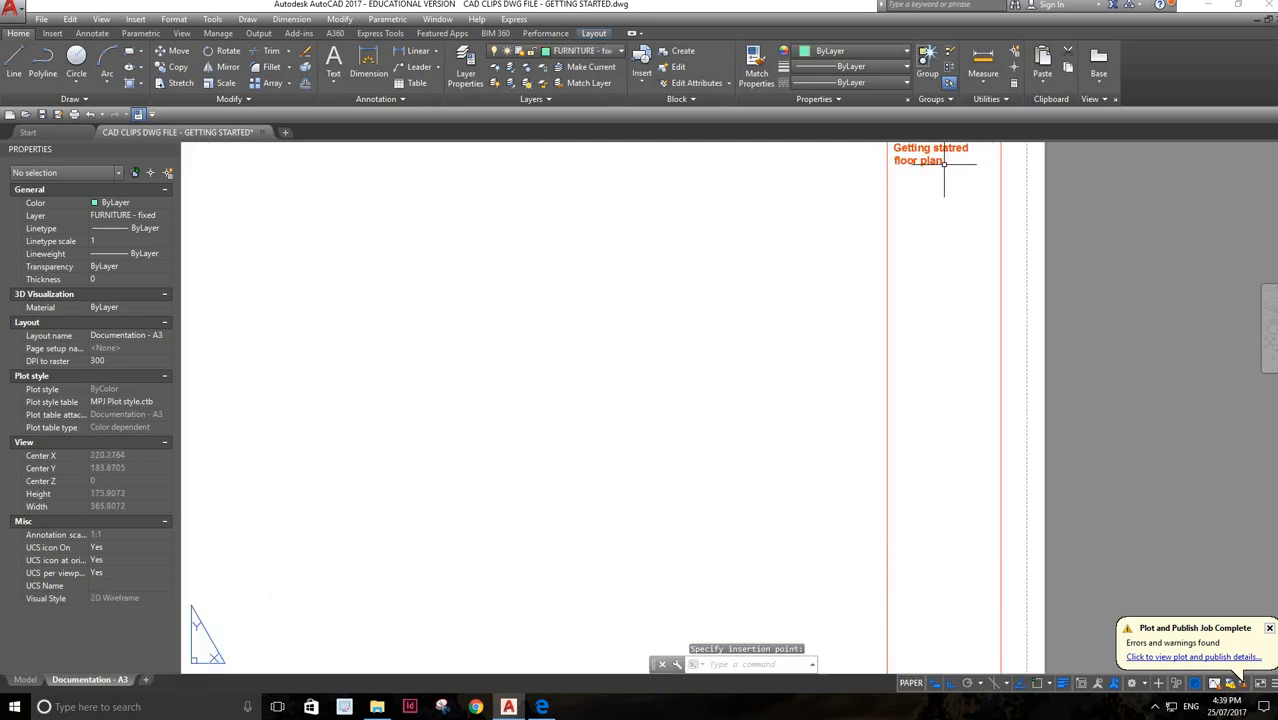
pyautogui.doubleClick(943, 161)
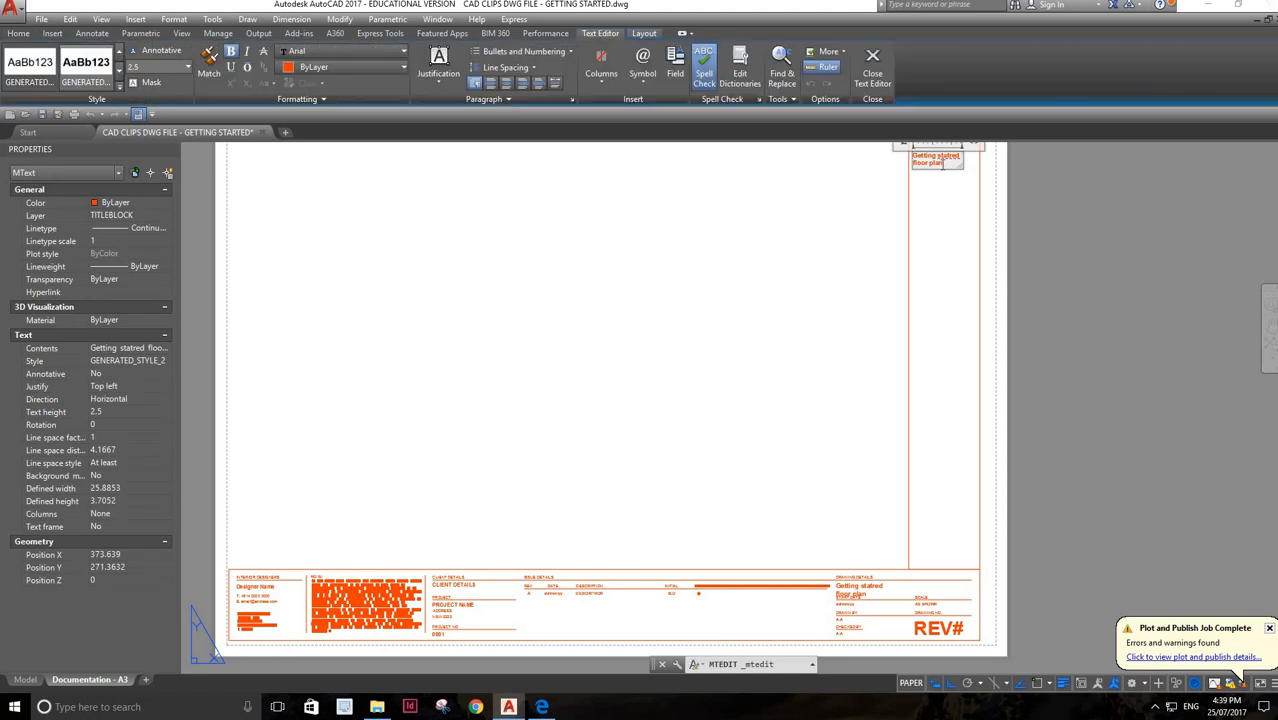
pyautogui.press('BackSpace')
pyautogui.press('BackSpace')
pyautogui.press('BackSpace')
pyautogui.press('BackSpace')
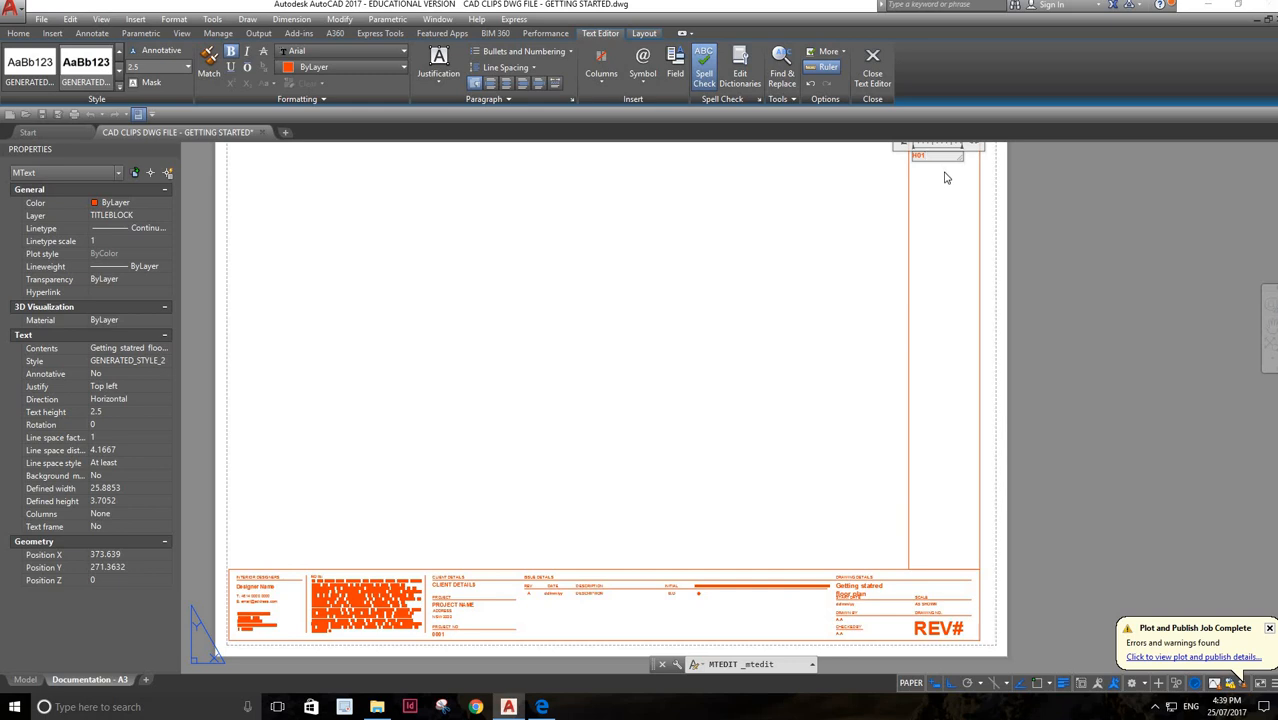
pyautogui.click(946, 178)
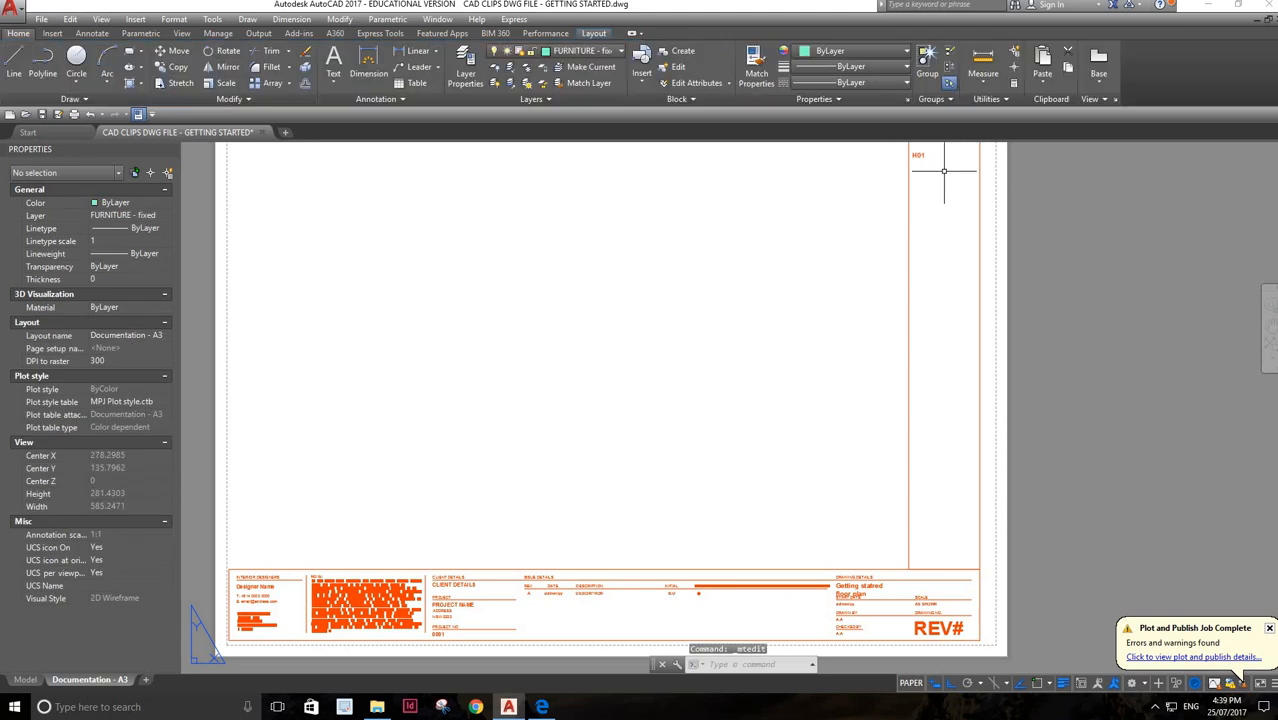
pyautogui.scroll(-2, 936, 169)
pyautogui.scroll(1, 936, 169)
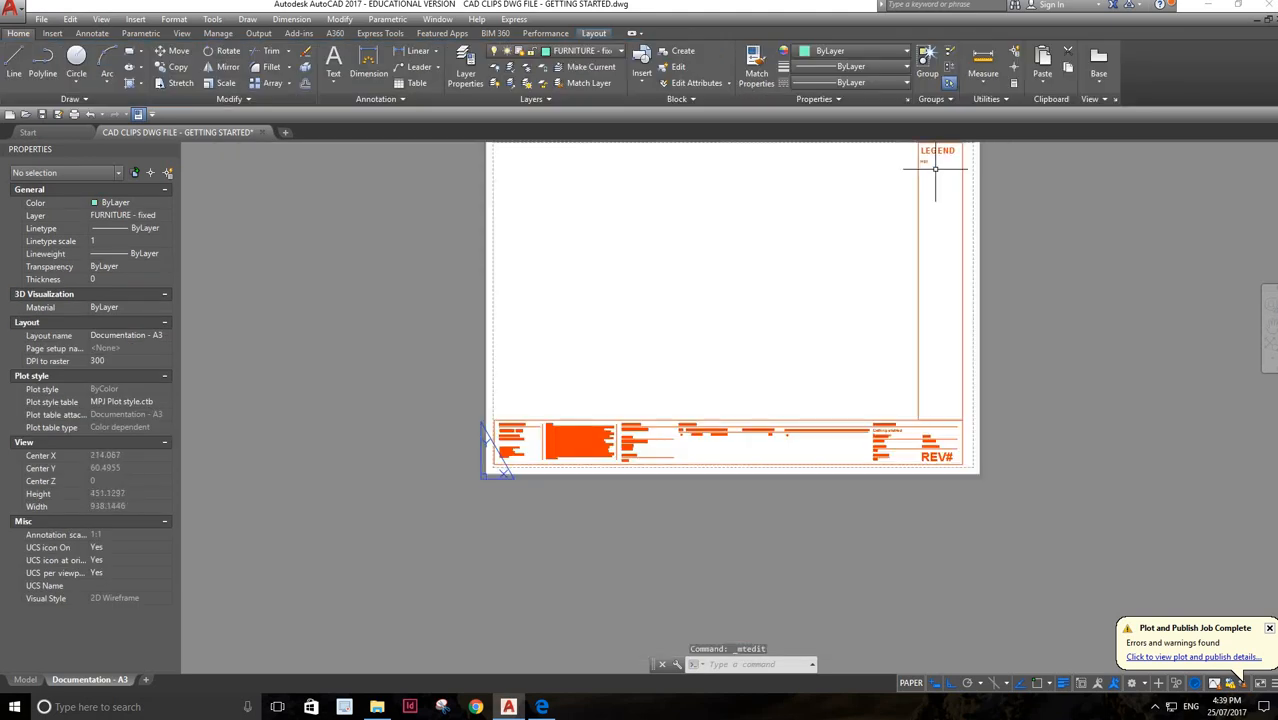
pyautogui.scroll(2, 929, 153)
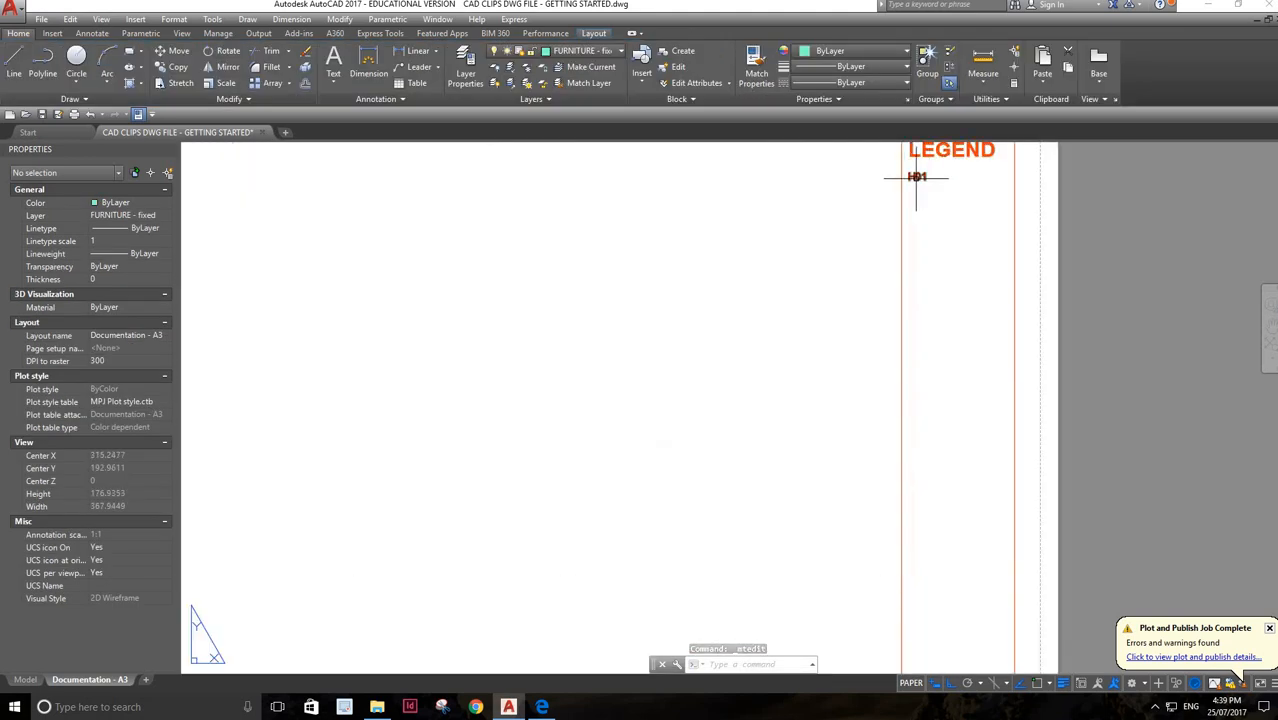
# Duplicate the H01 text beside itself below the LEGEND heading and change the copy's wording to BENCH
pyautogui.click(917, 177)
pyautogui.hotkey('ctrl', 'c')
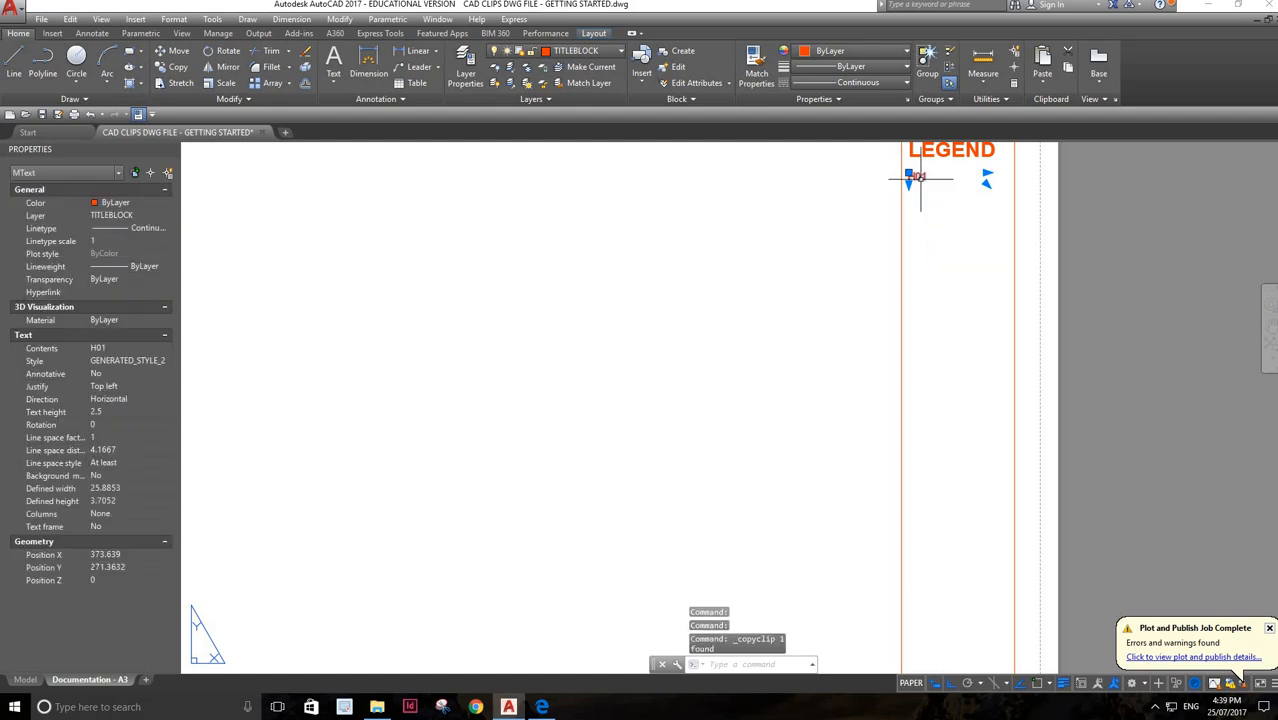
pyautogui.hotkey('ctrl', 'v')
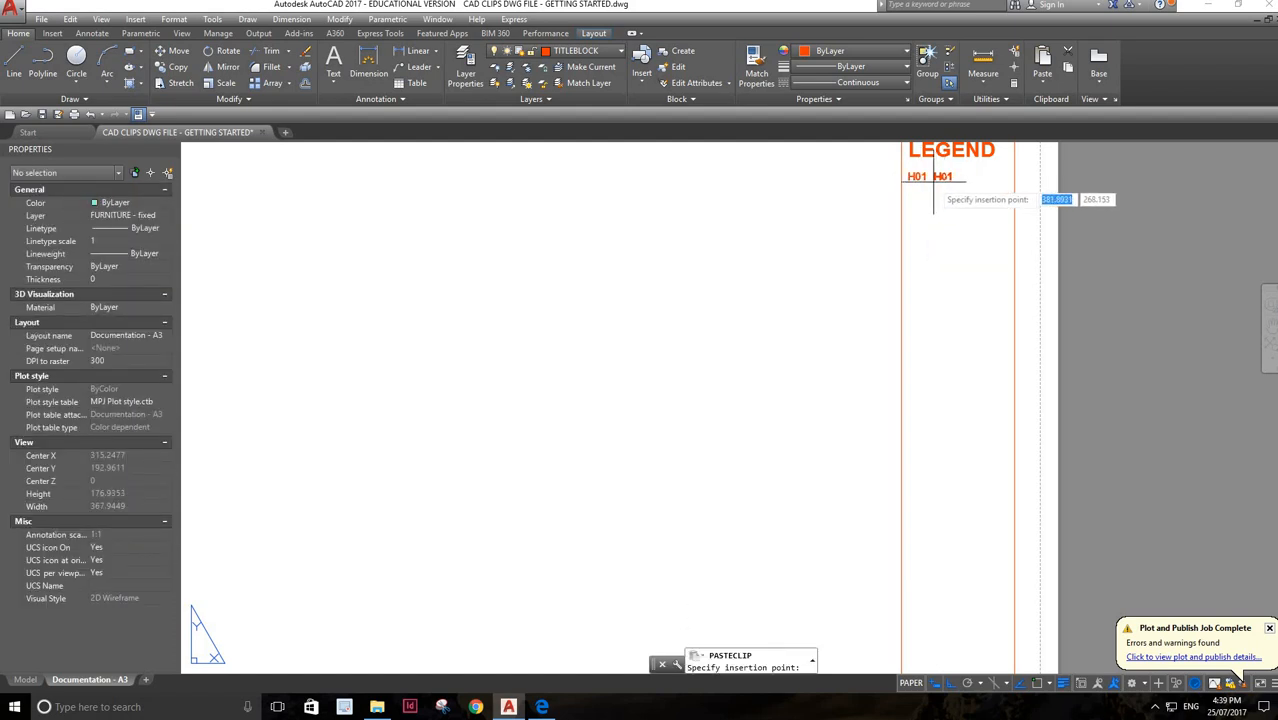
pyautogui.click(935, 183)
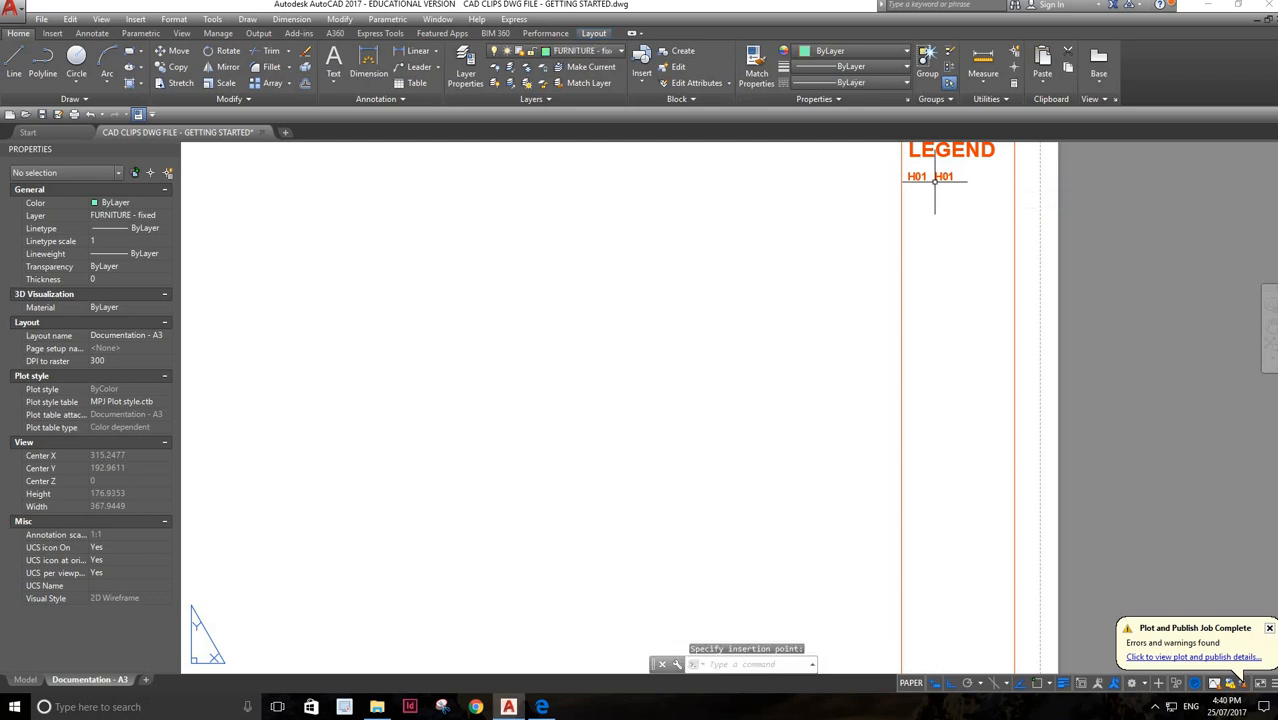
pyautogui.doubleClick(950, 177)
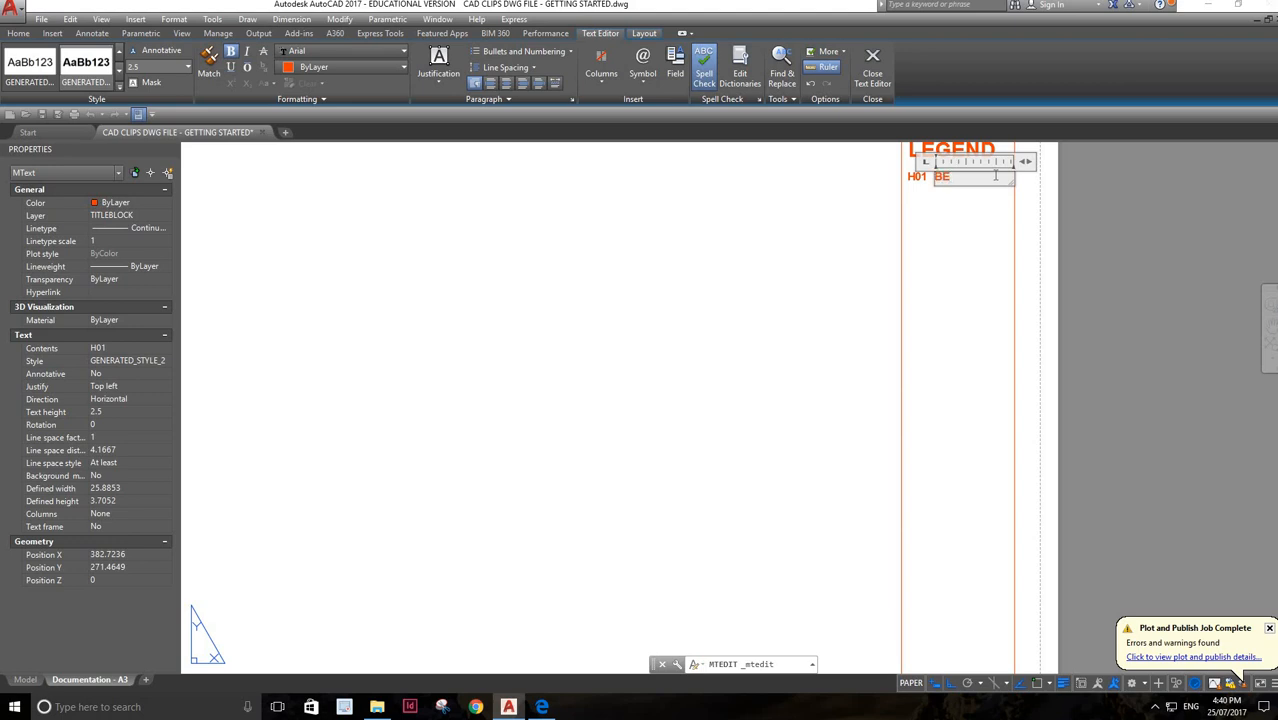
pyautogui.write('BENCH')
pyautogui.click(970, 222)
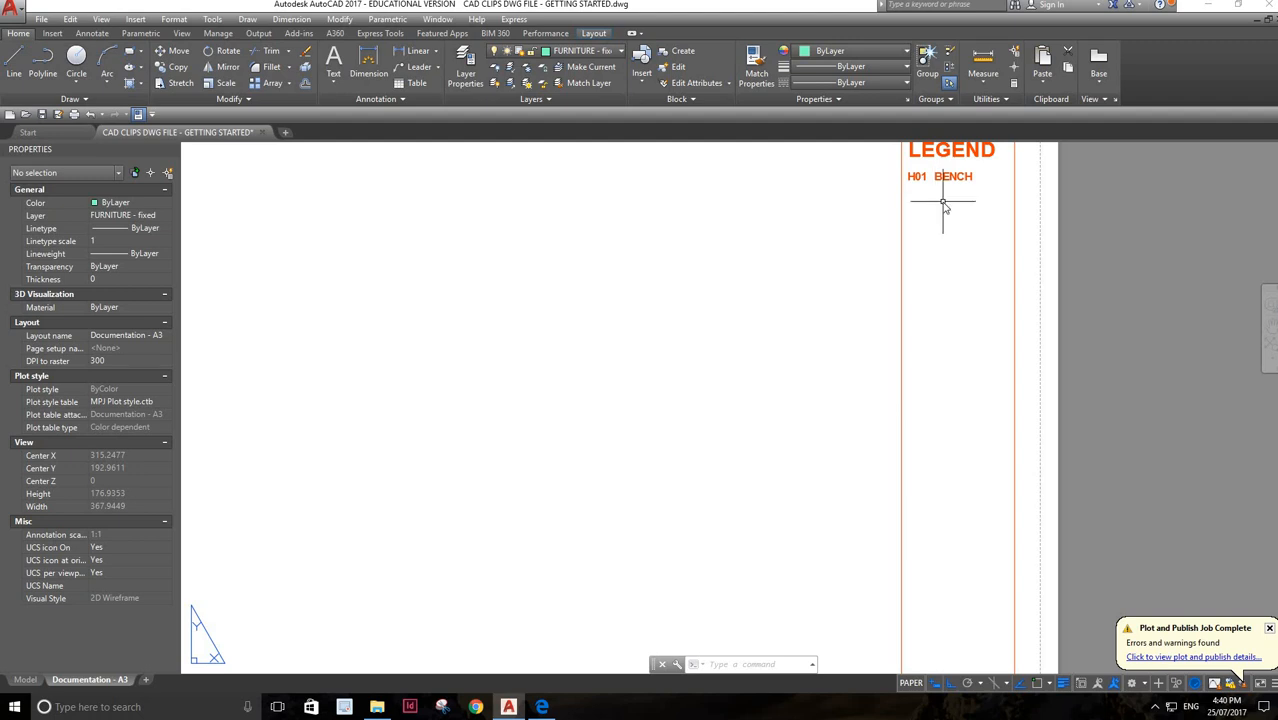
# Draw a rectangle about 8 by 4 units around the H01 code in the legend
pyautogui.write('REC')
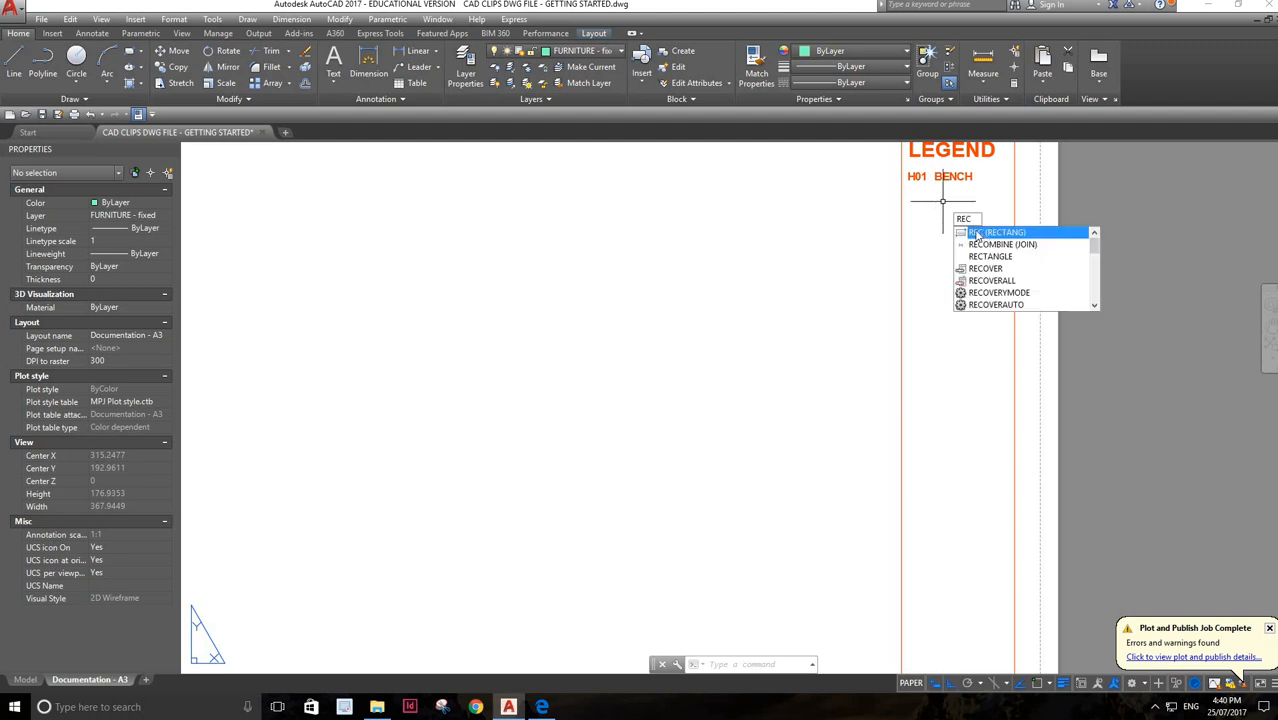
pyautogui.press('Return')
pyautogui.click(908, 178)
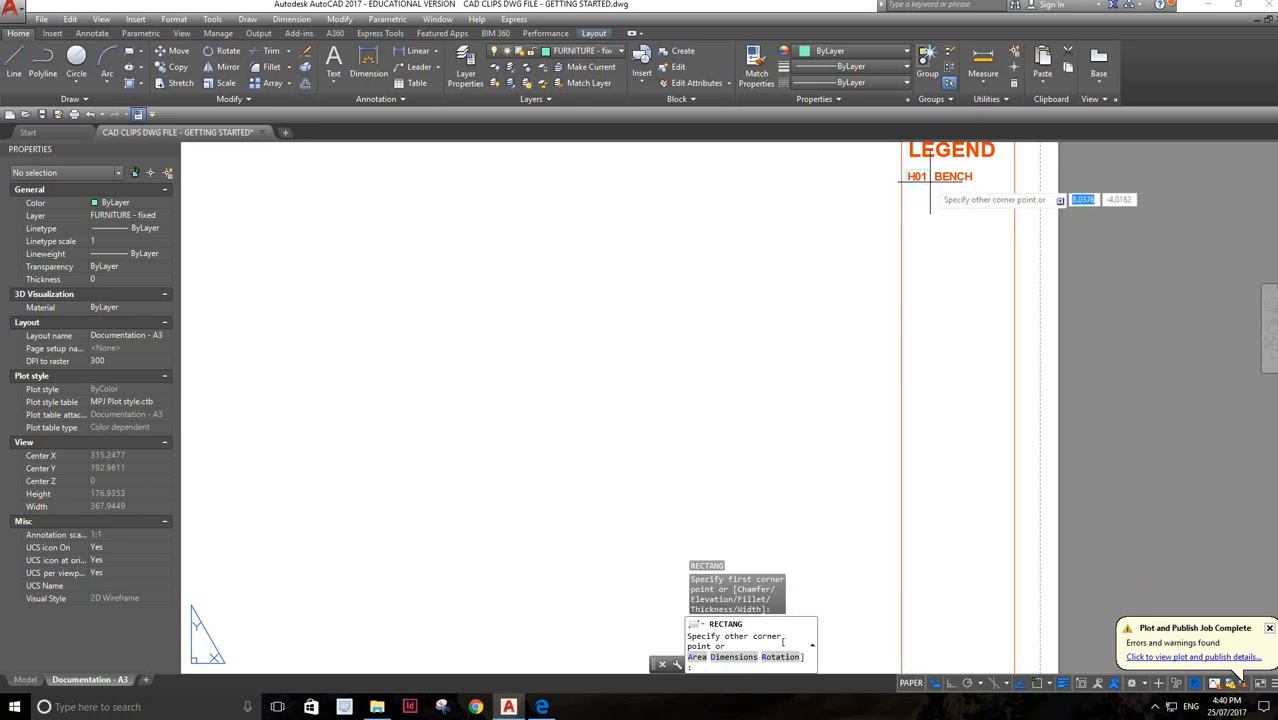
pyautogui.click(935, 185)
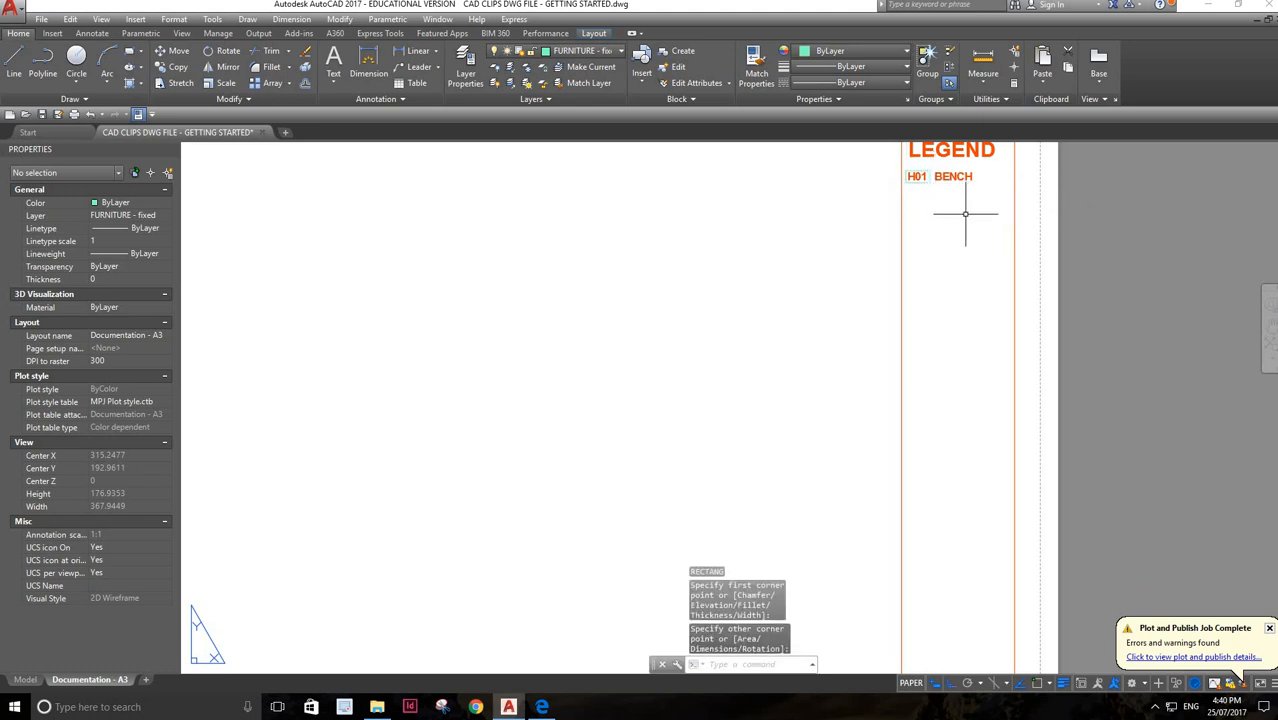
pyautogui.scroll(2, 958, 213)
pyautogui.scroll(-2, 958, 213)
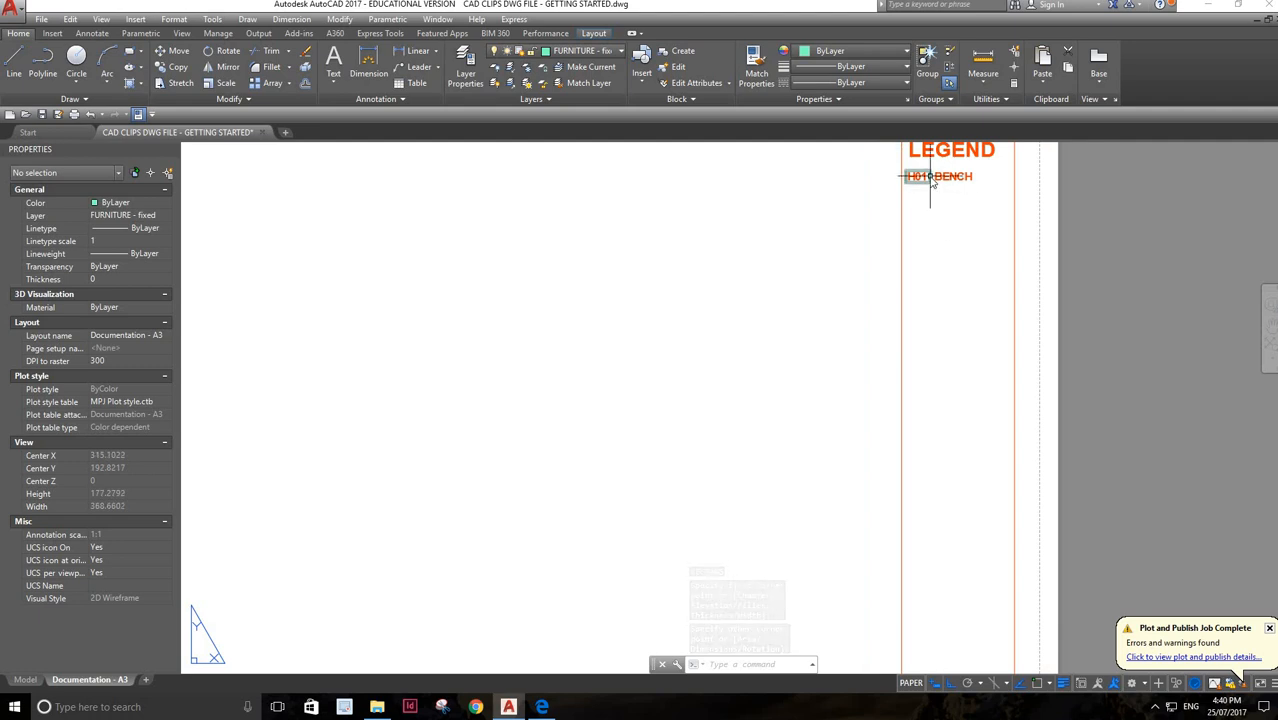
# Move the rectangle around the H01 code to the NOTATIONS layer
pyautogui.click(933, 185)
pyautogui.click(933, 185)
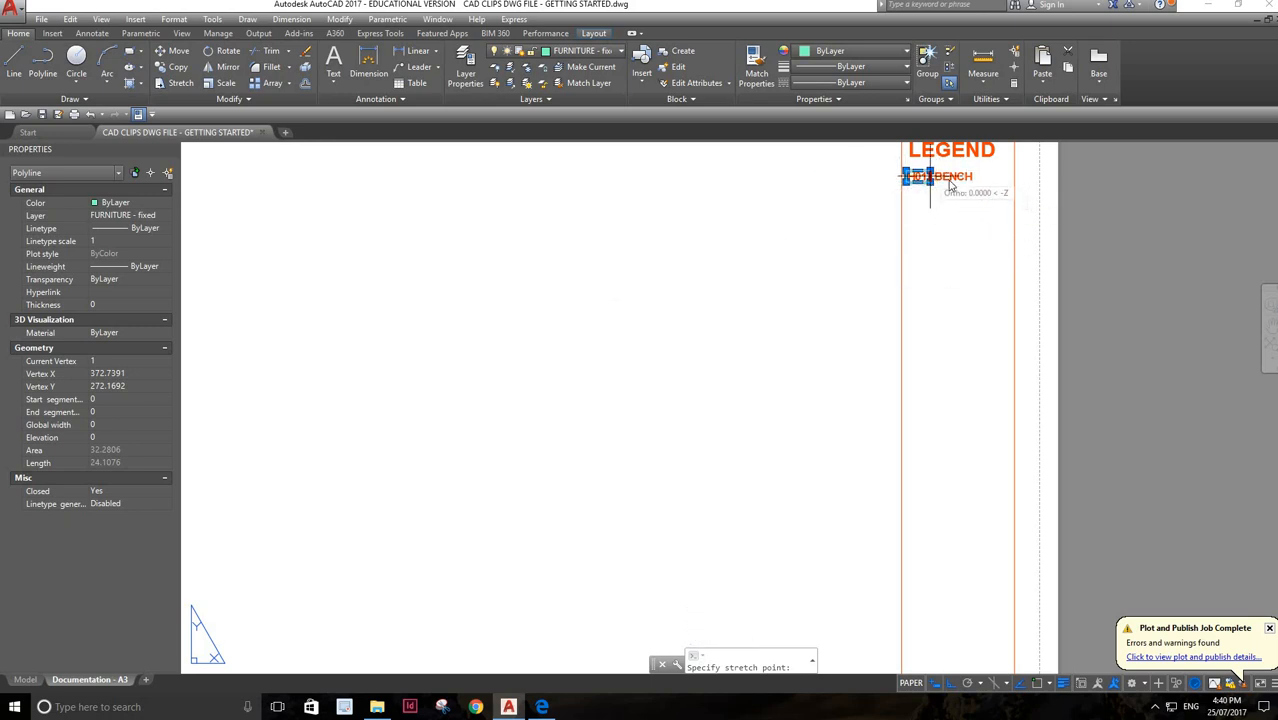
pyautogui.press('Escape')
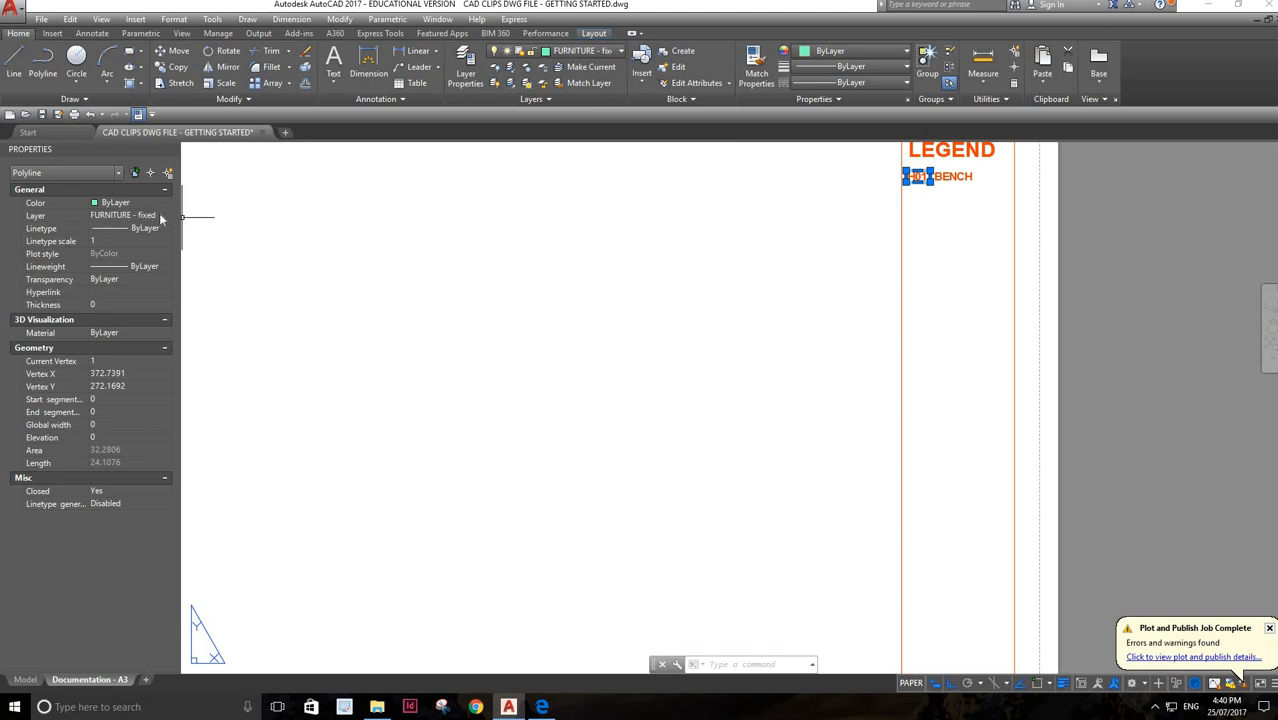
pyautogui.click(164, 219)
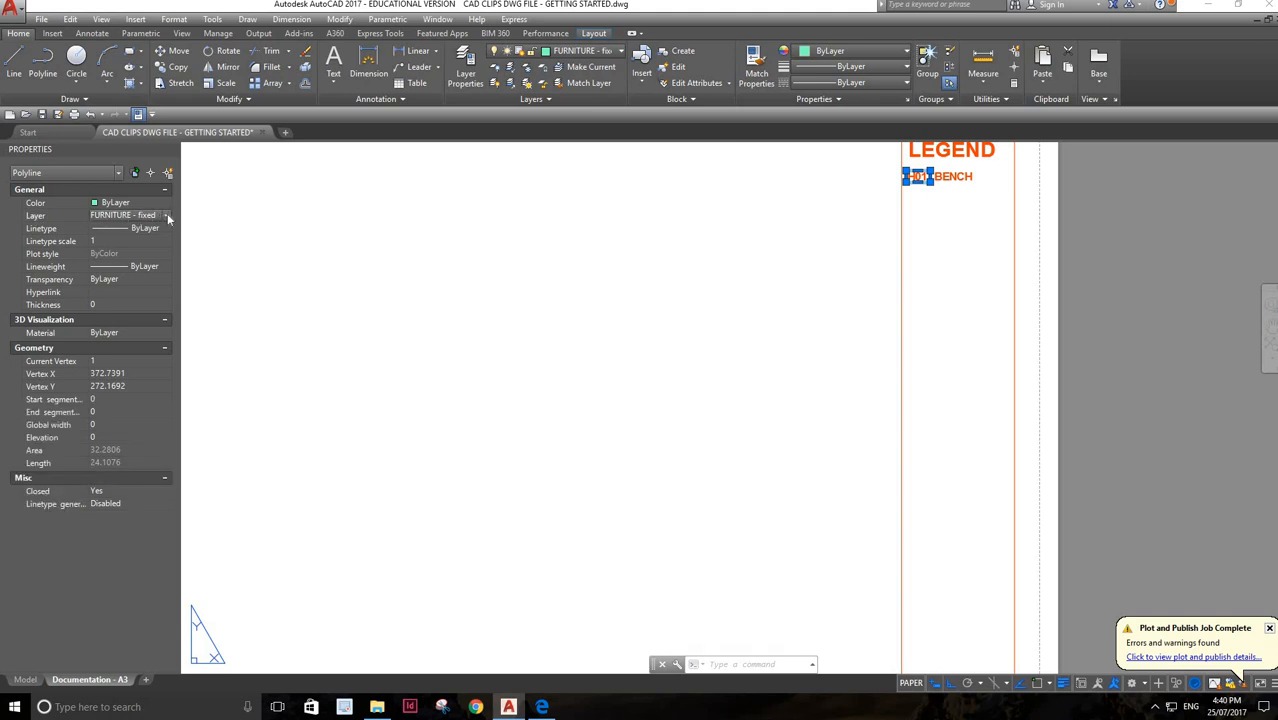
pyautogui.click(167, 216)
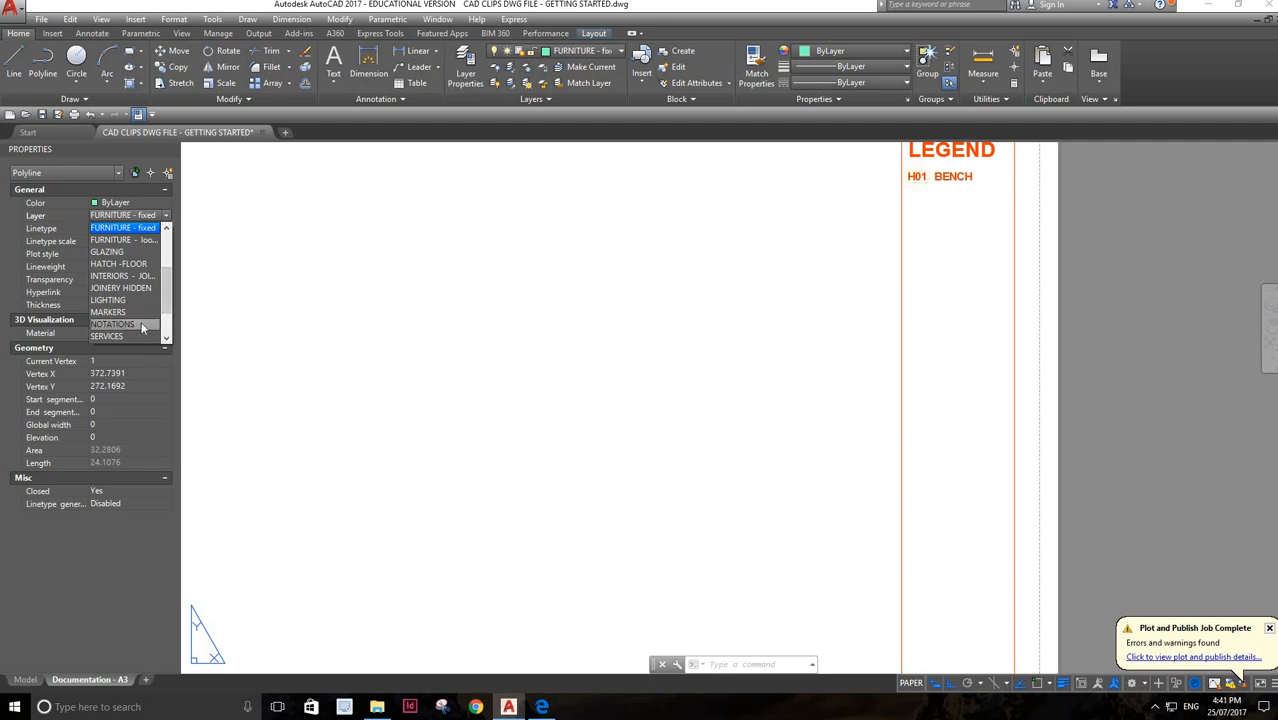
pyautogui.click(143, 327)
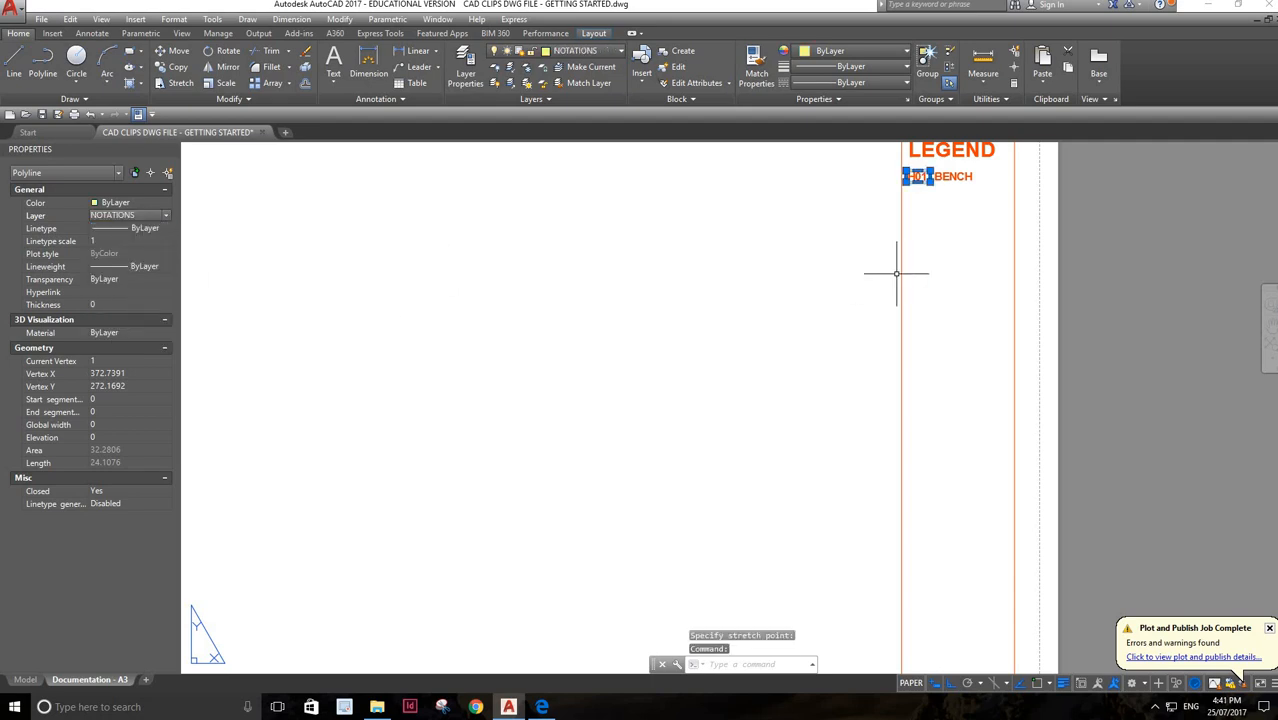
pyautogui.click(1149, 232)
pyautogui.press('Escape')
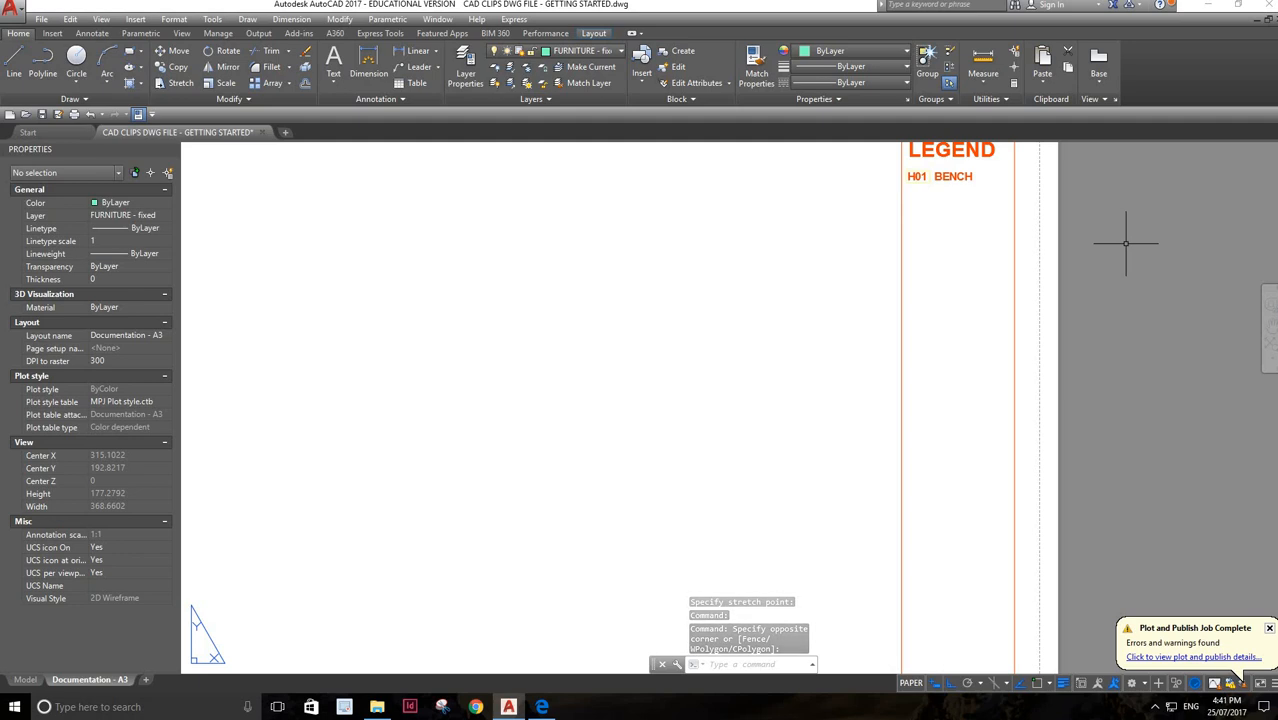
# Assign the rectangle around the H01 code to the TITLEBLOCK layer
pyautogui.click(931, 177)
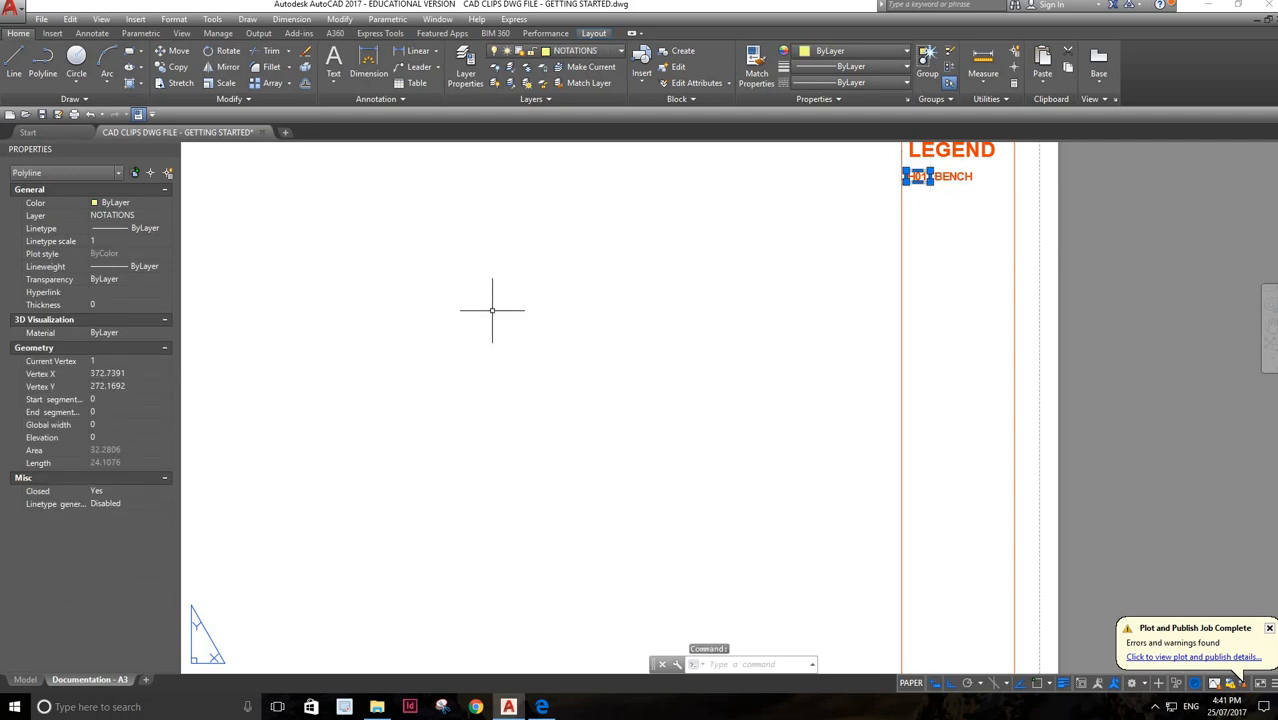
pyautogui.click(166, 215)
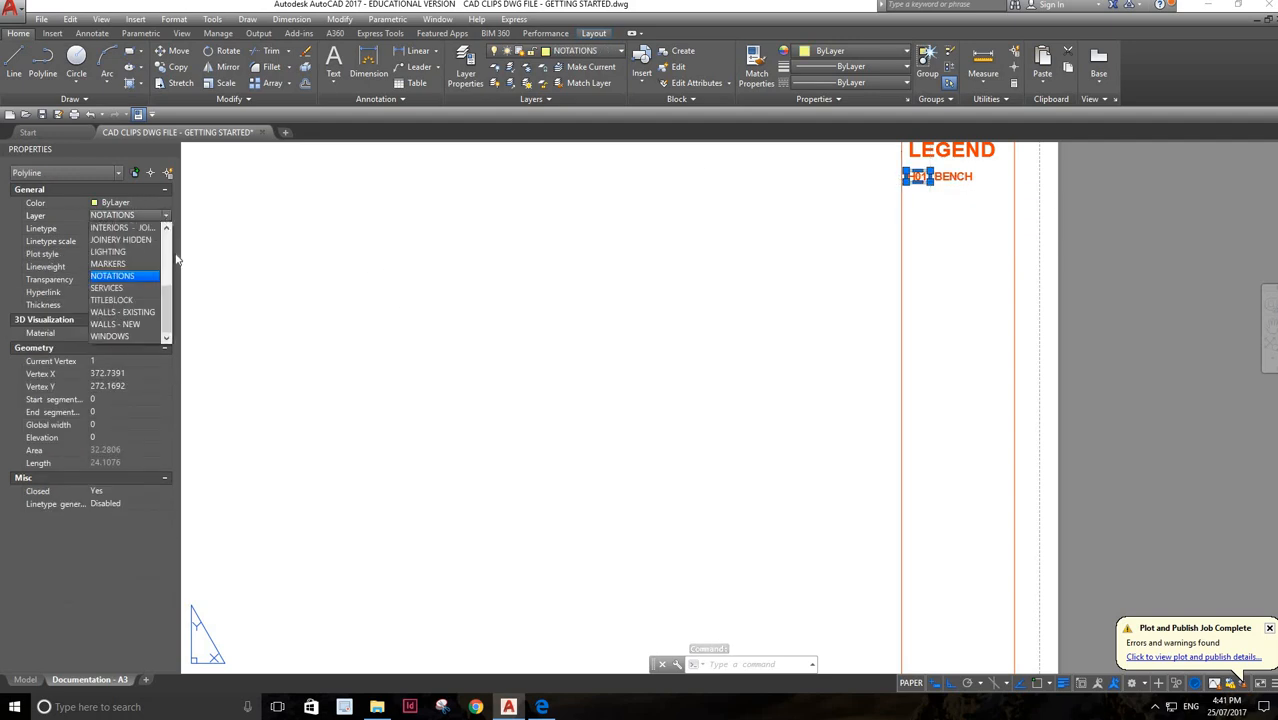
pyautogui.click(137, 301)
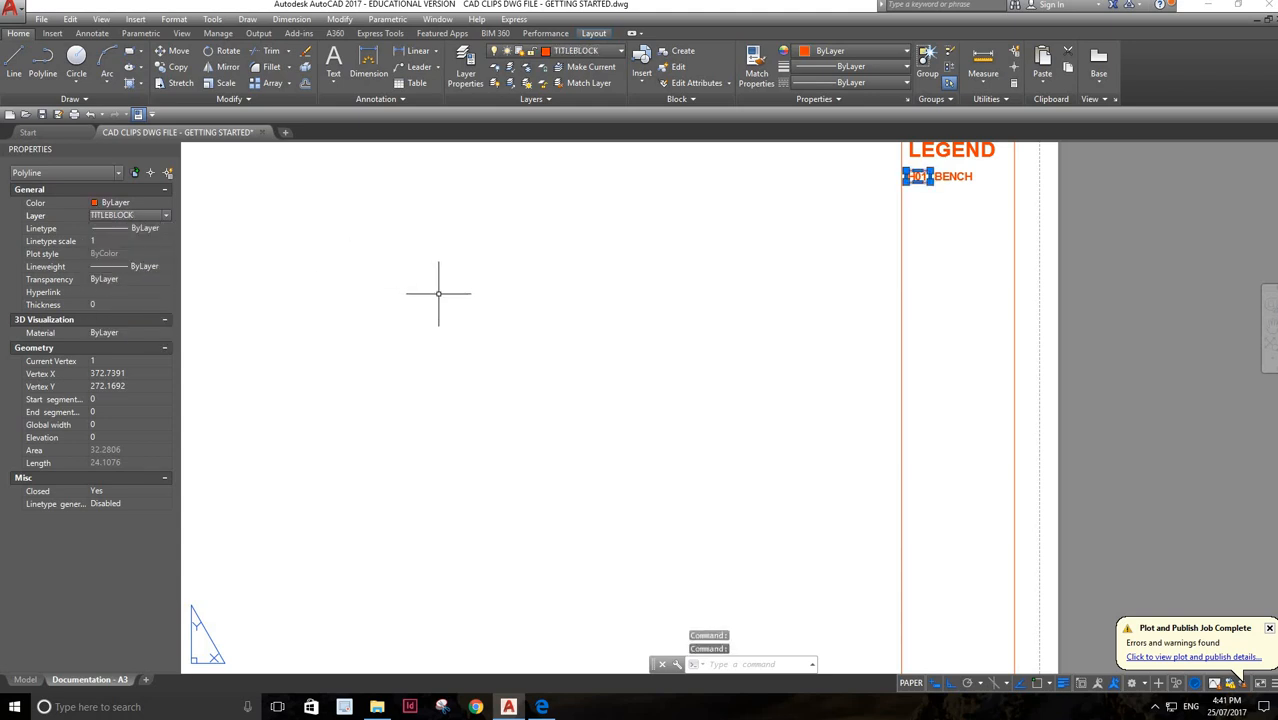
pyautogui.click(1128, 303)
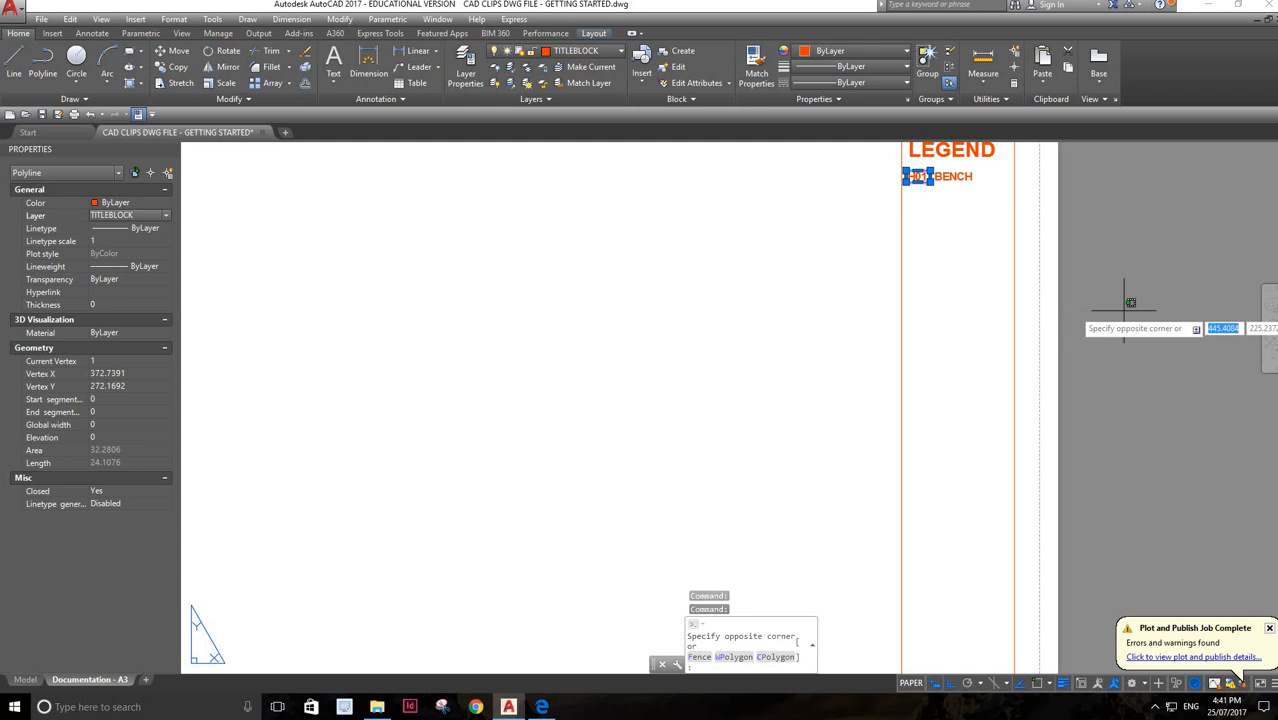
pyautogui.press('Escape')
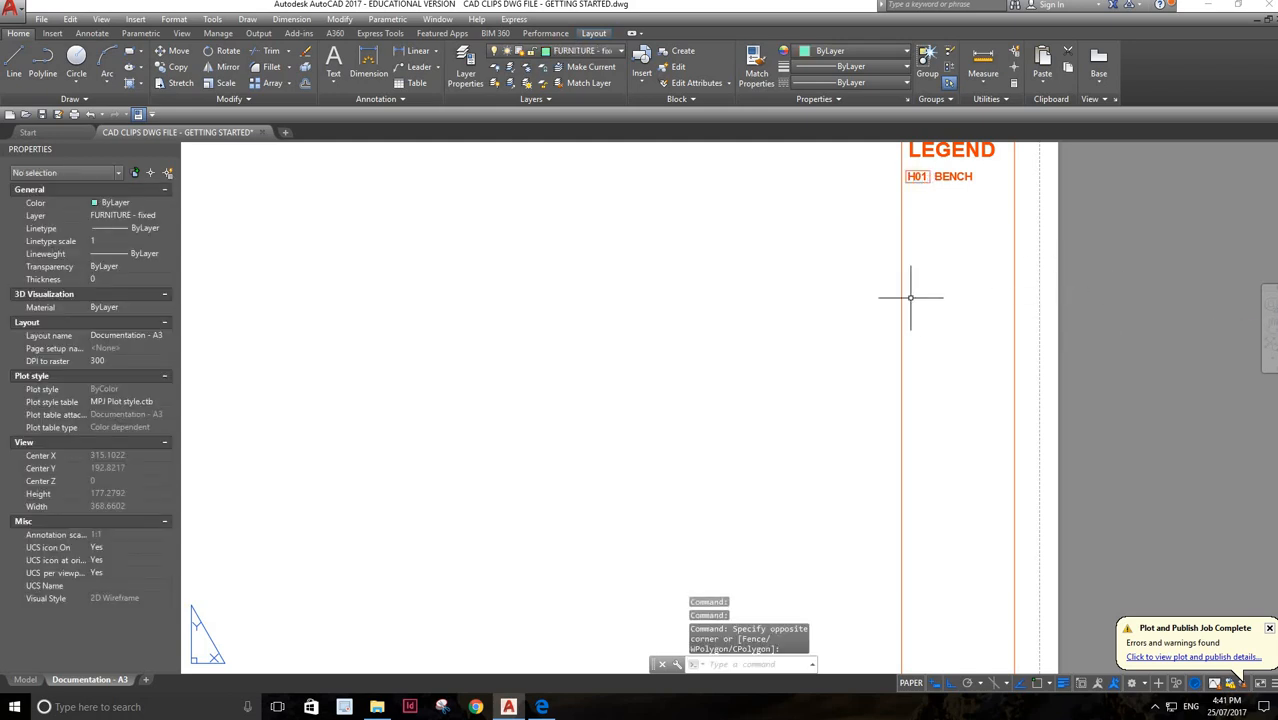
# Examine the whole A3 sheet, including the legend panel and the drawing details in the title block
pyautogui.scroll(-2, 925, 298)
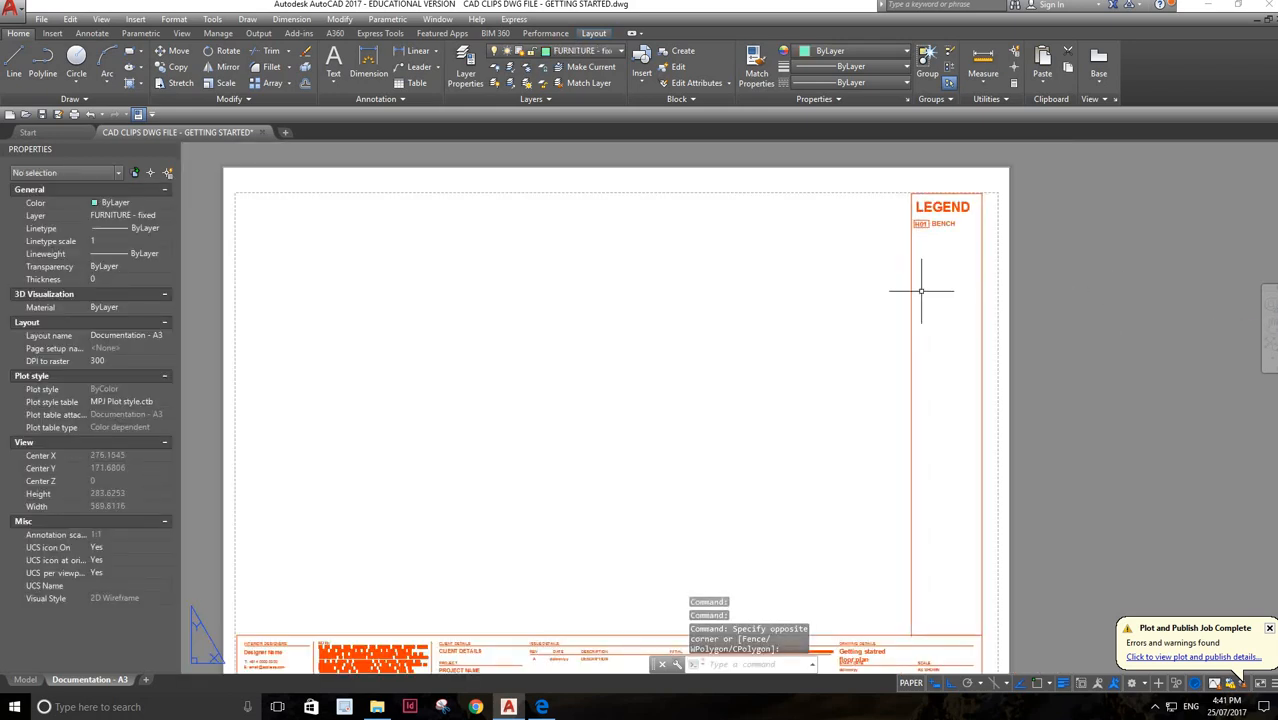
pyautogui.scroll(-4, 870, 277)
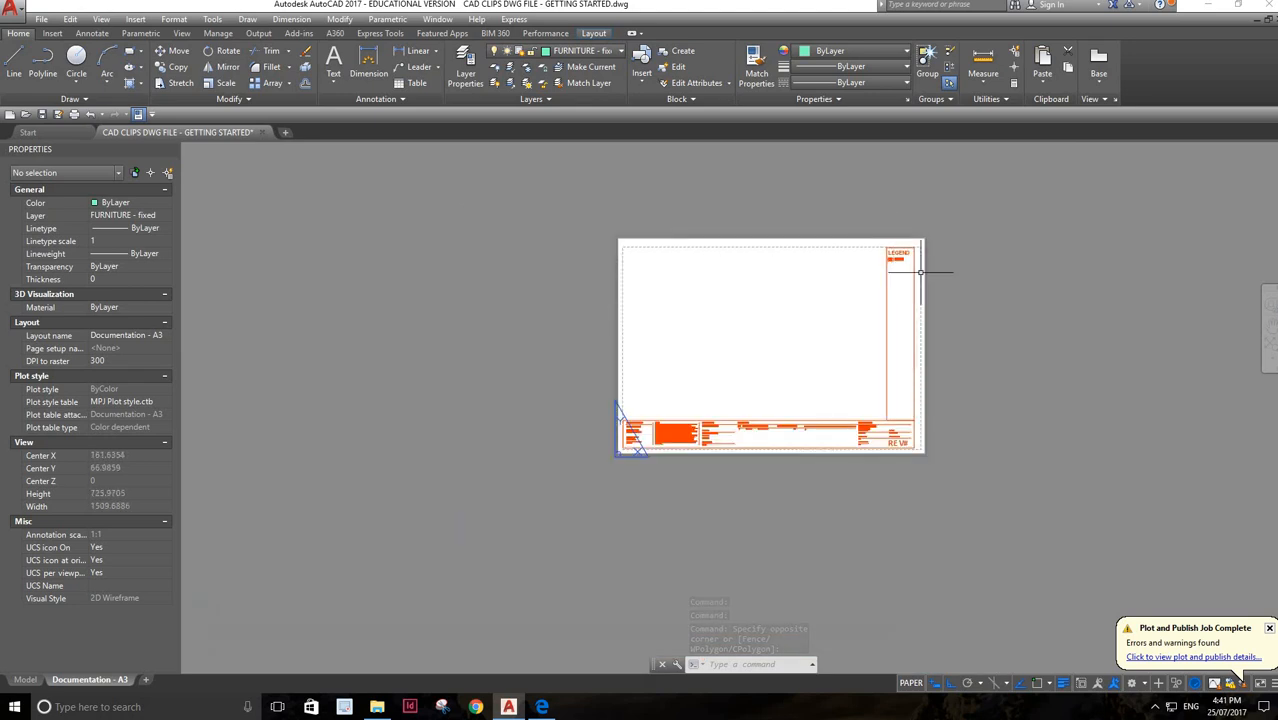
pyautogui.scroll(4, 918, 275)
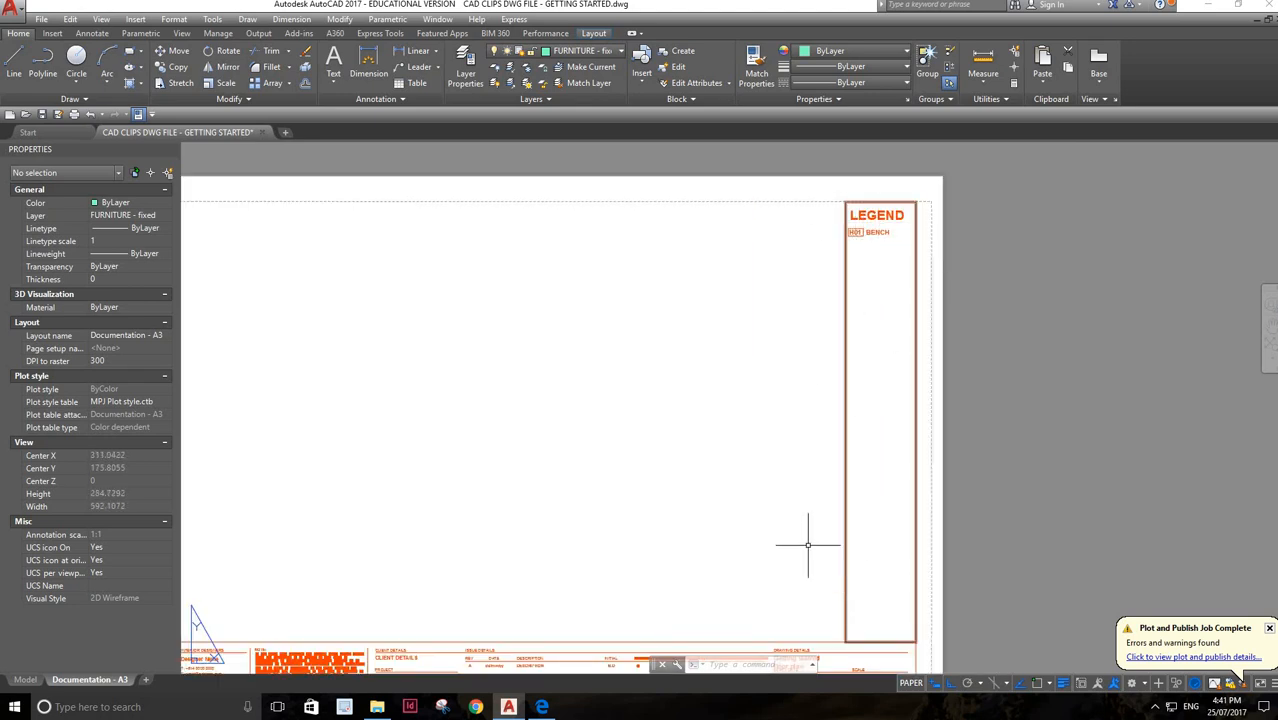
pyautogui.scroll(-4, 808, 545)
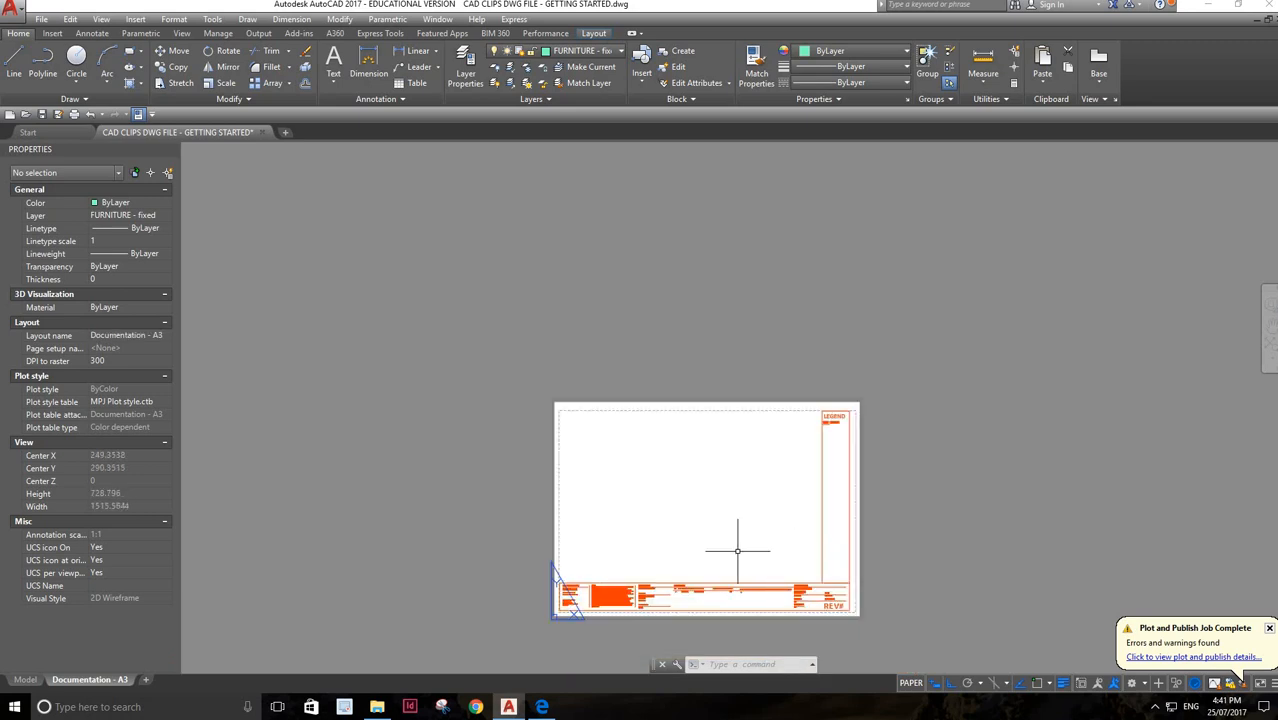
pyautogui.scroll(4, 737, 550)
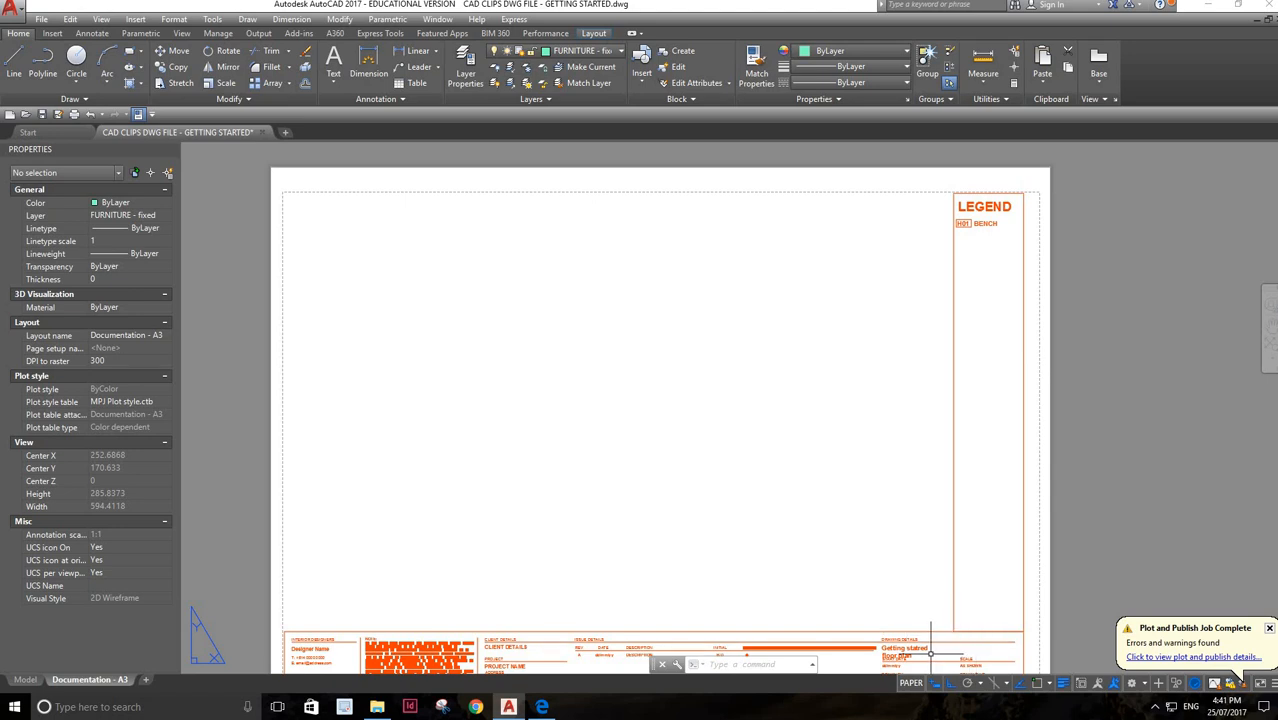
pyautogui.scroll(2, 911, 648)
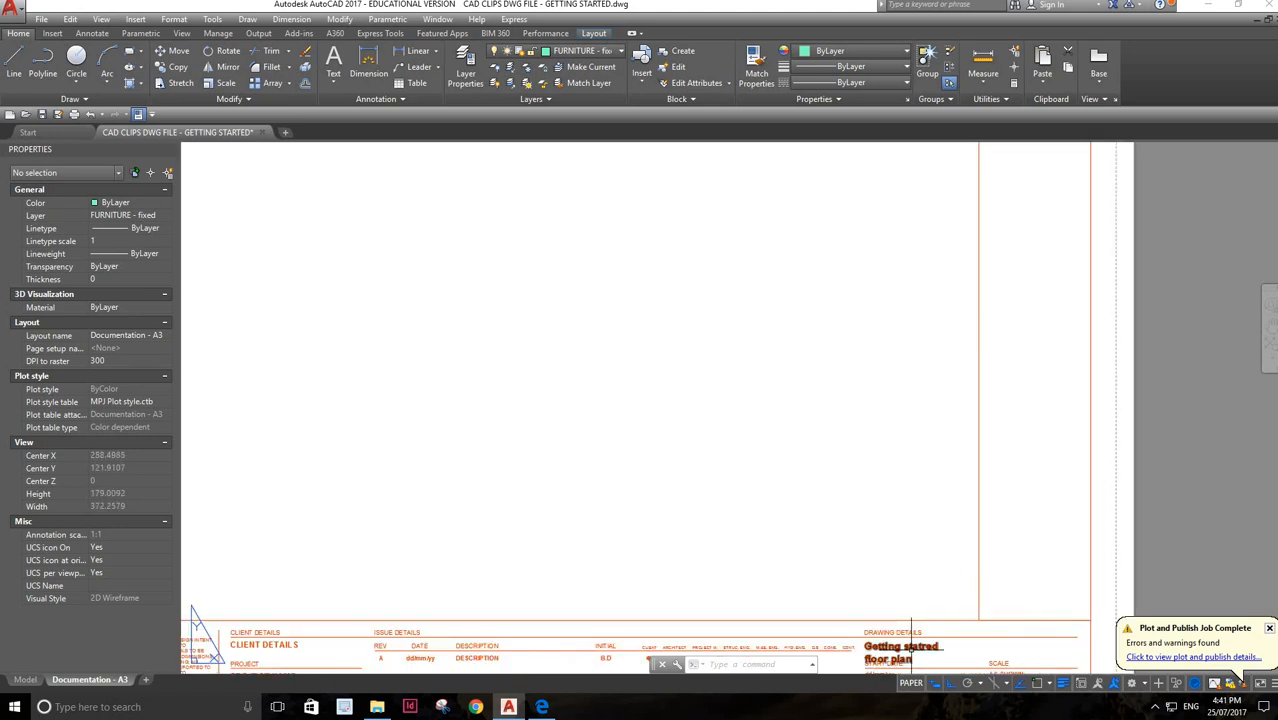
pyautogui.scroll(-2, 911, 648)
pyautogui.scroll(-2, 911, 648)
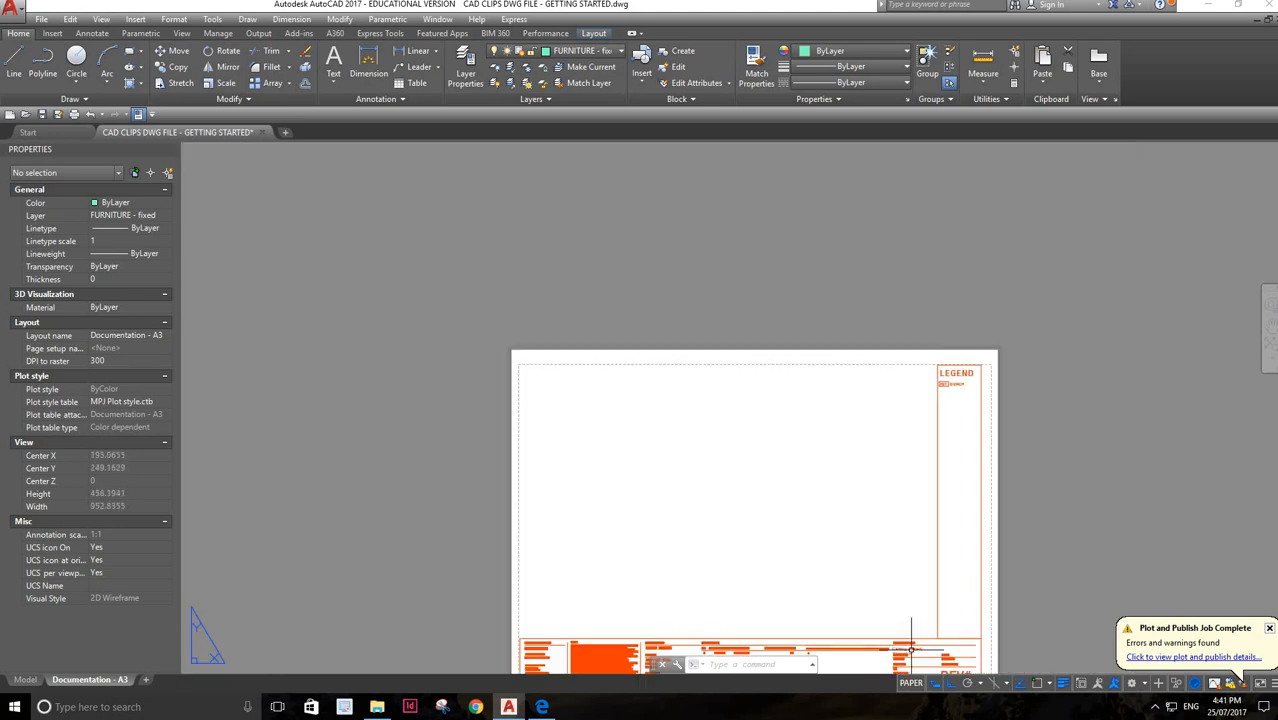
pyautogui.scroll(2, 911, 648)
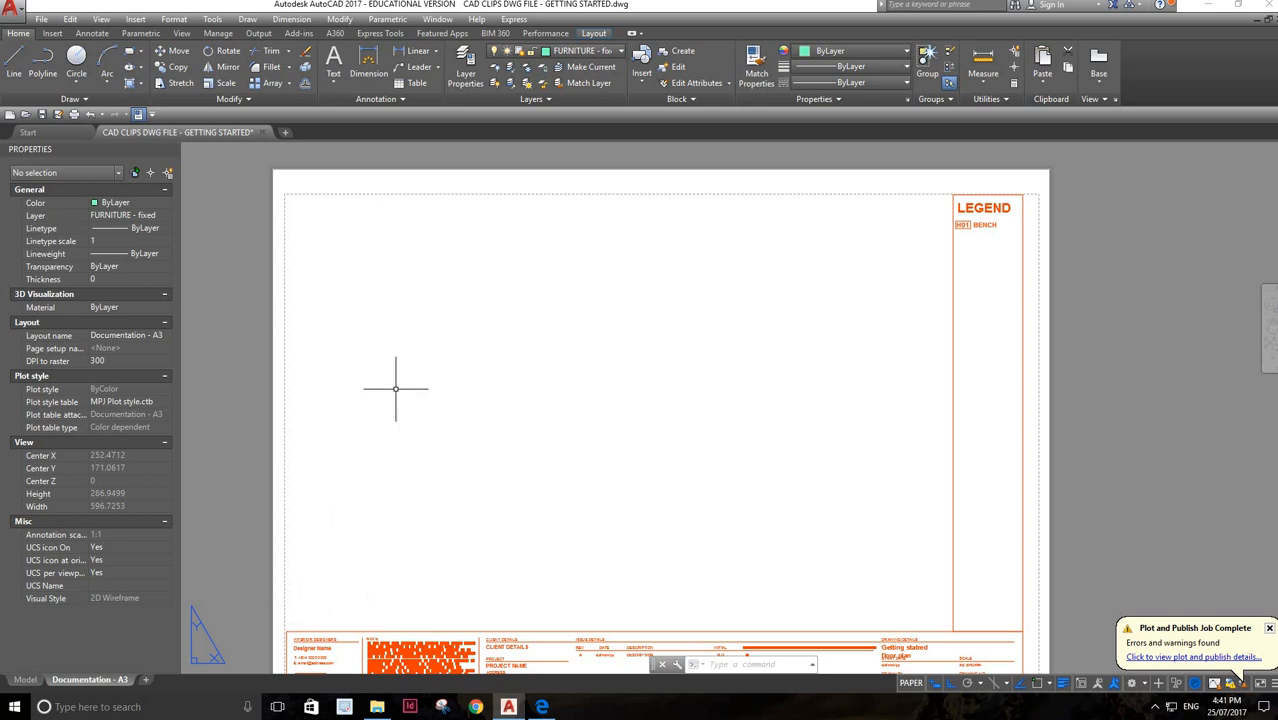
# Make TITLEBLOCK the current layer and draw lines along the drawing area's left and top edges, from the title block to the legend panel
pyautogui.click(166, 216)
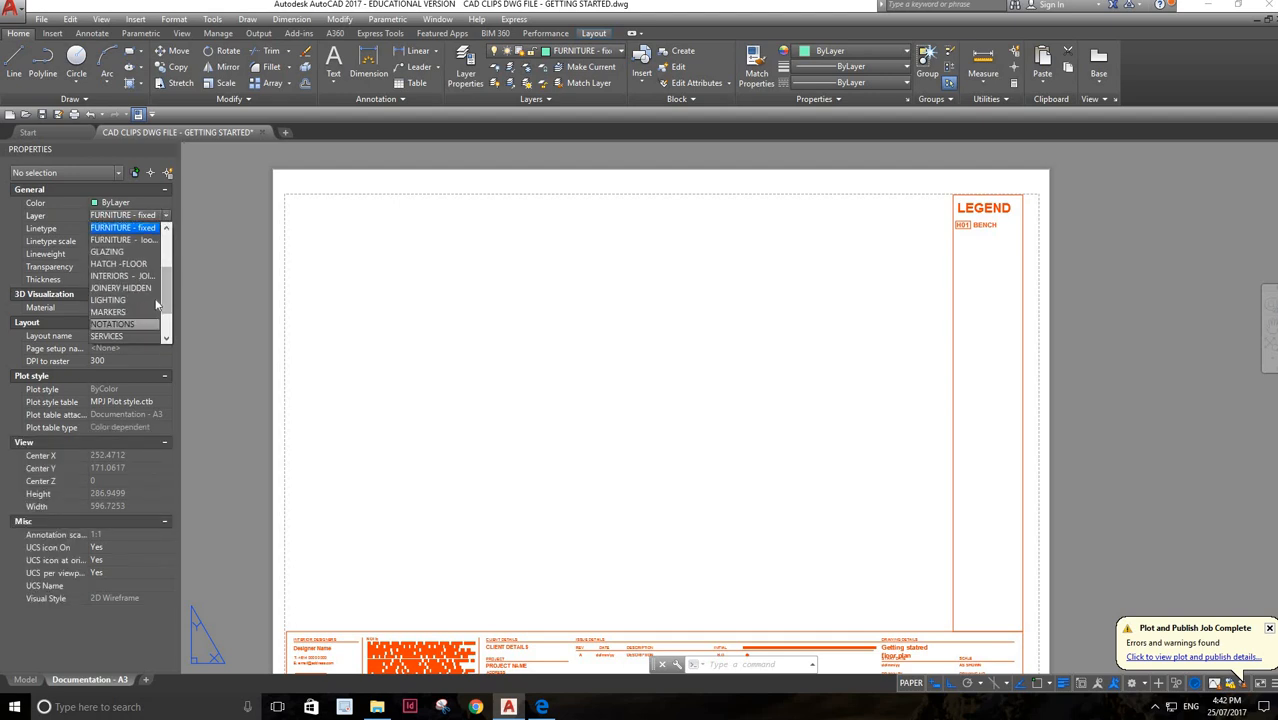
pyautogui.scroll(-2, 170, 328)
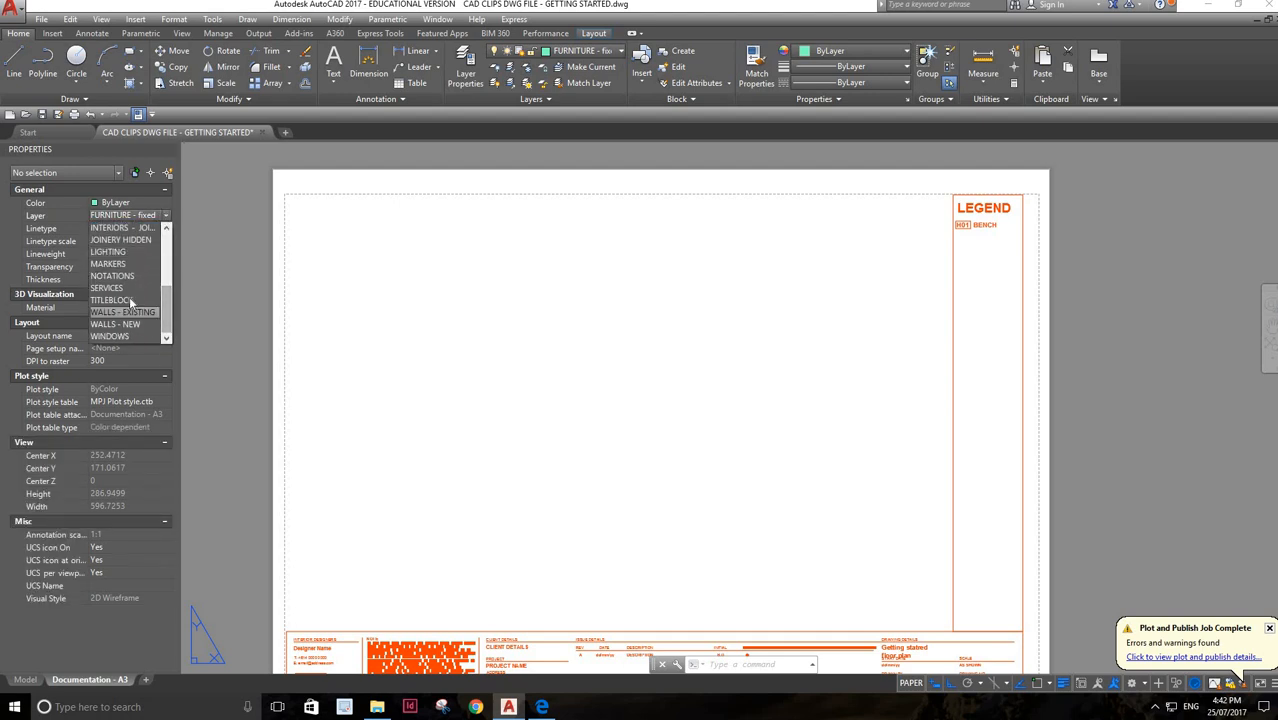
pyautogui.click(134, 305)
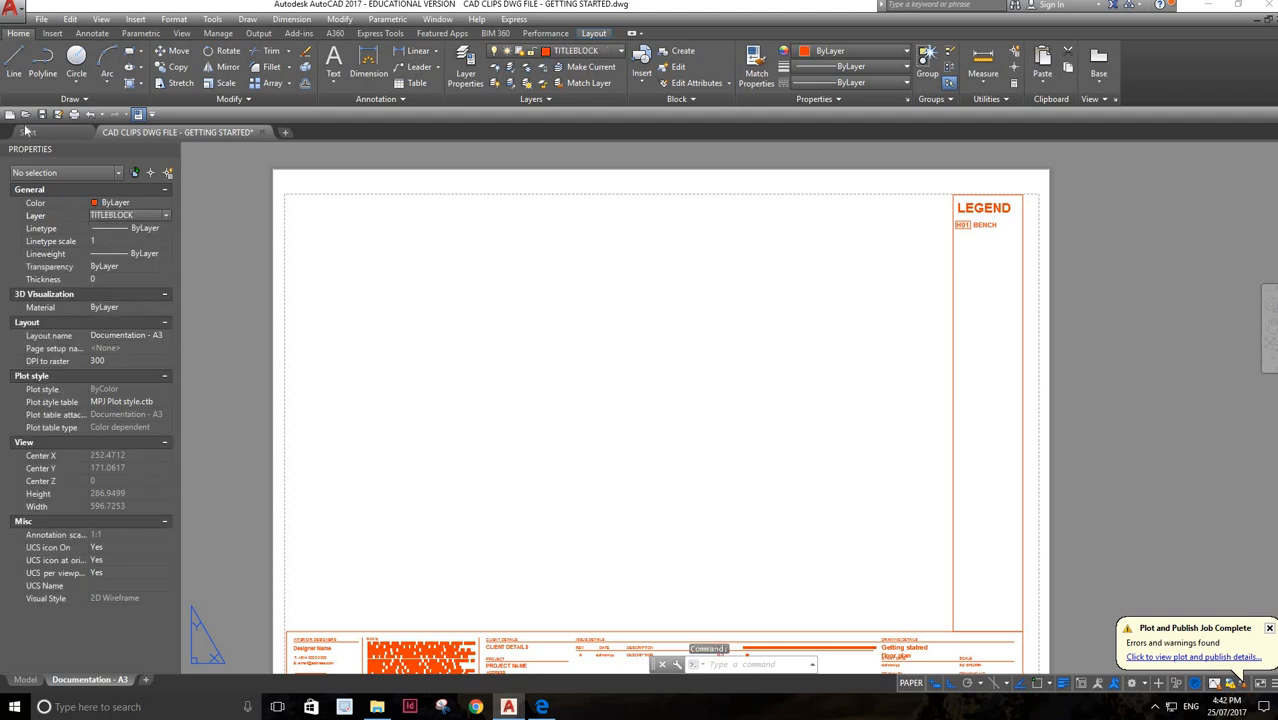
pyautogui.click(14, 62)
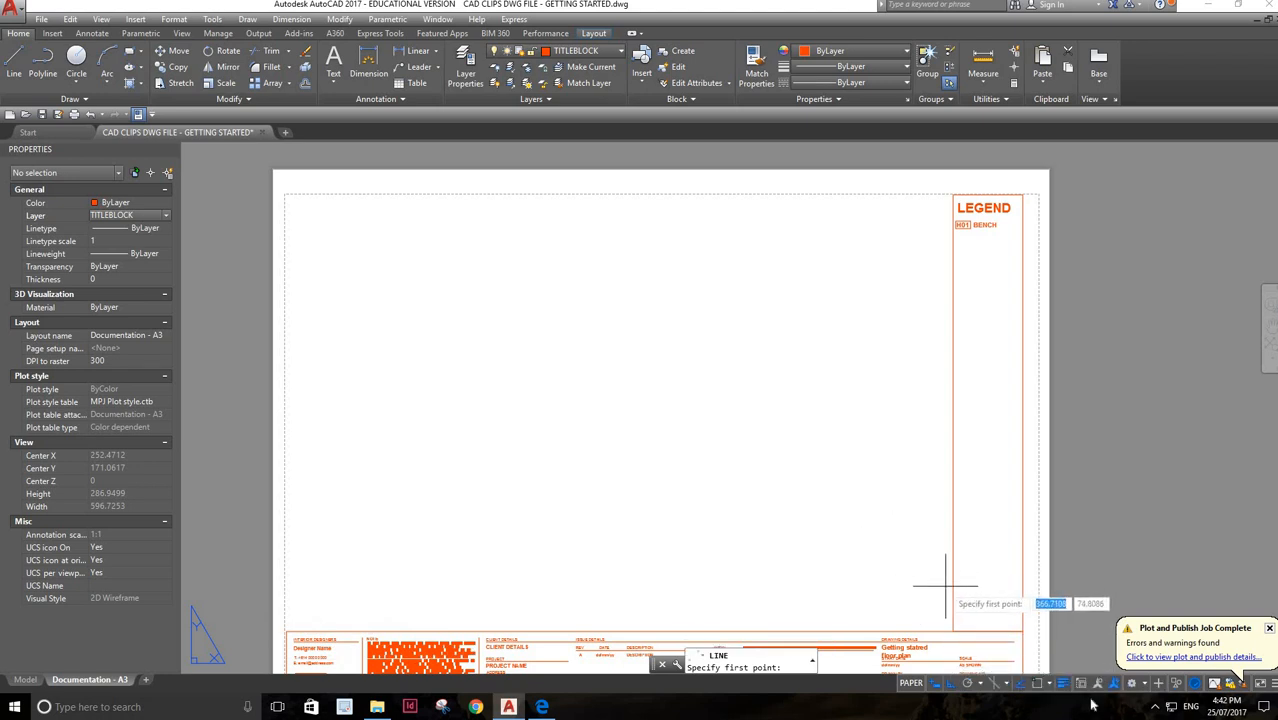
pyautogui.click(1036, 684)
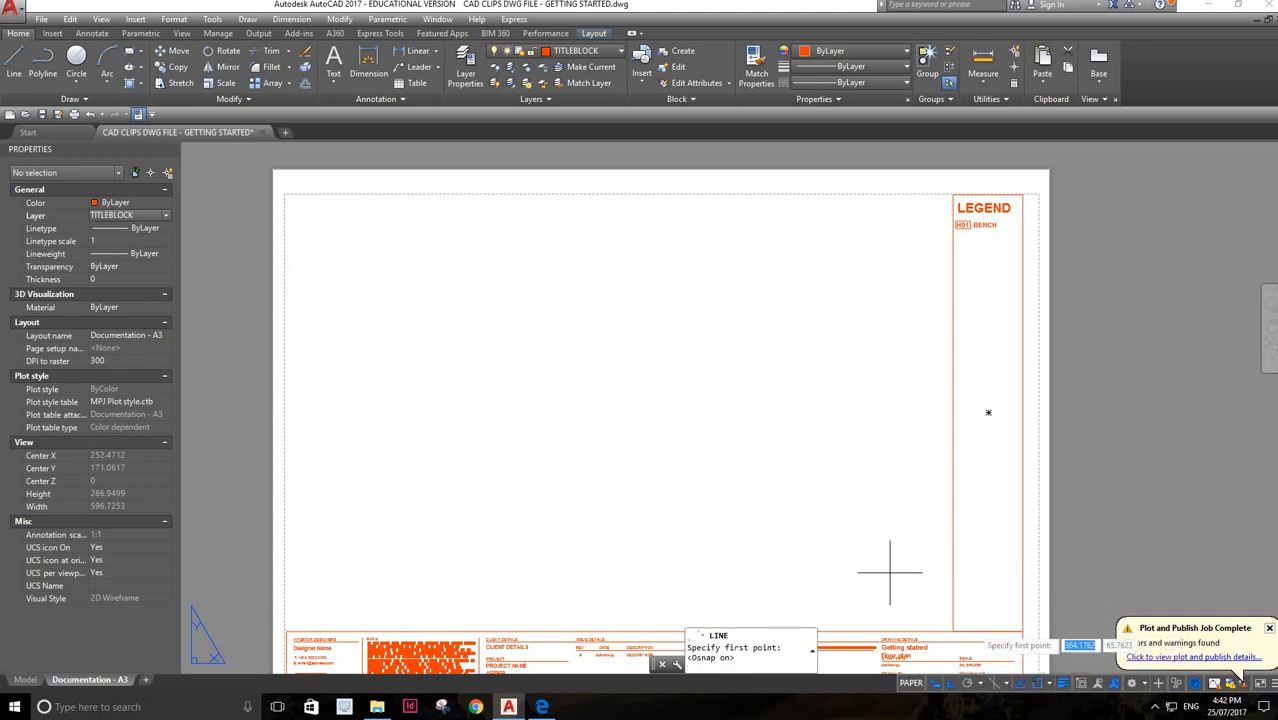
pyautogui.click(286, 632)
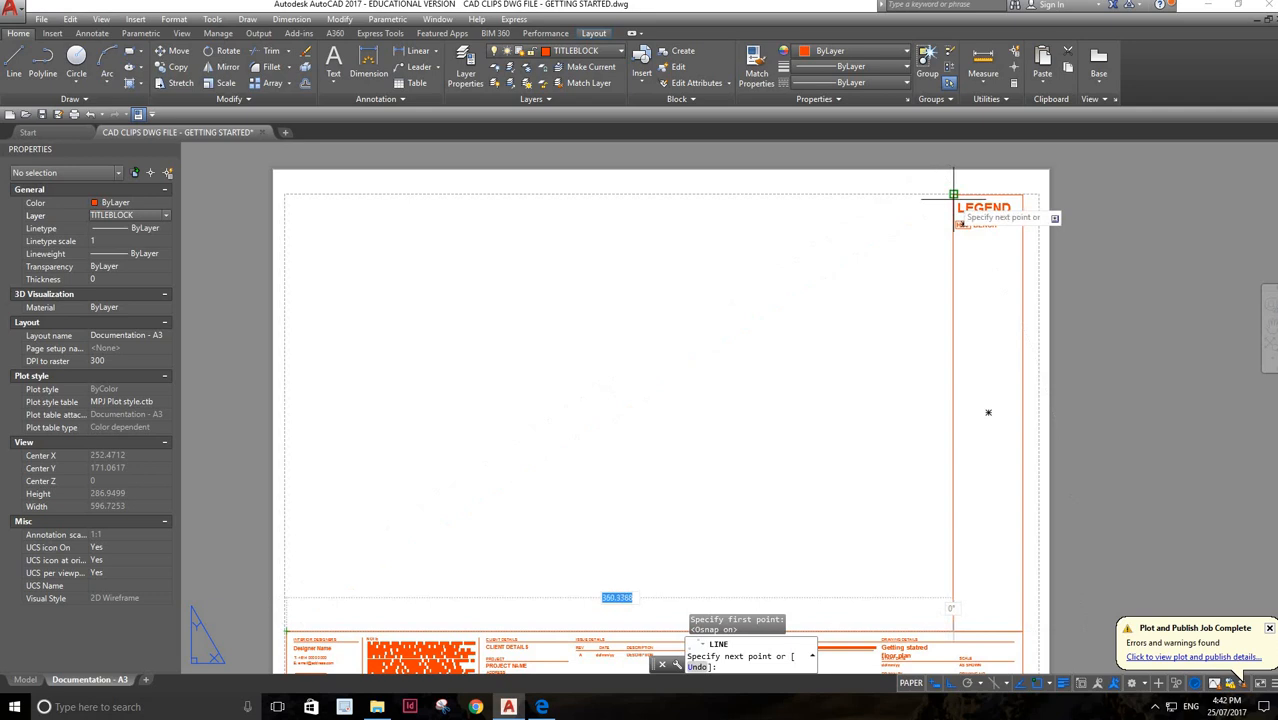
pyautogui.click(286, 194)
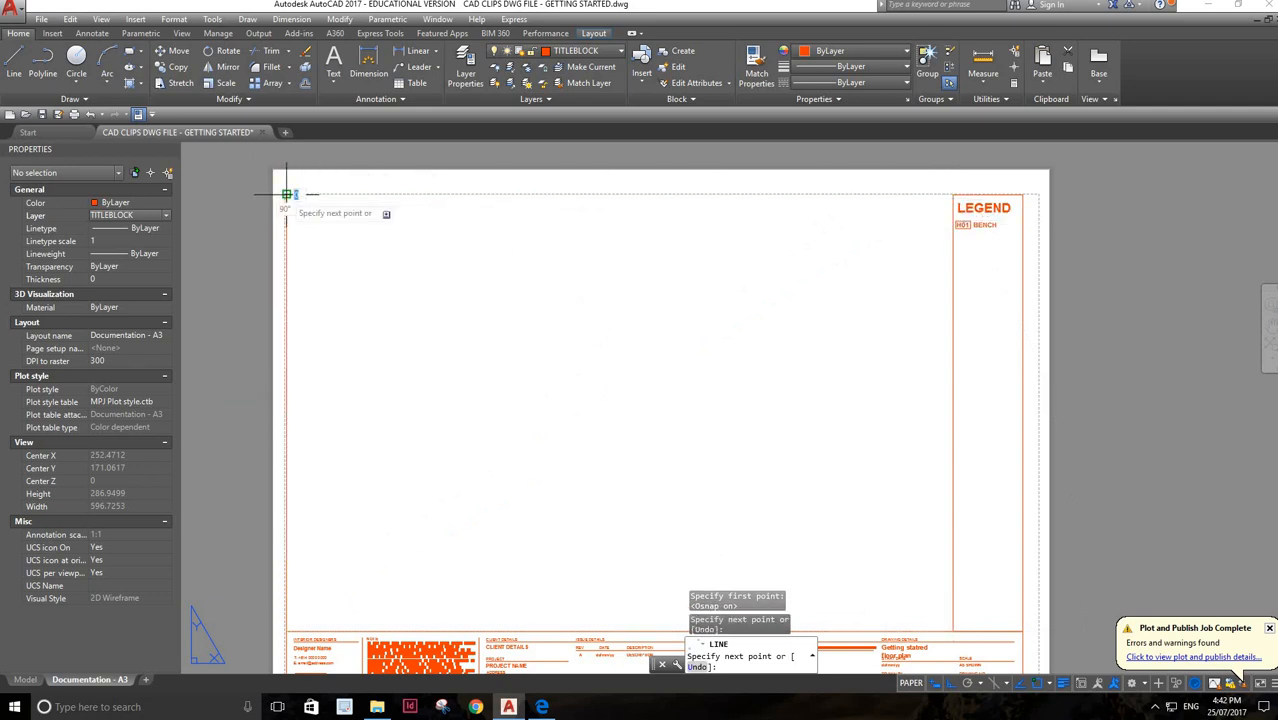
pyautogui.click(953, 194)
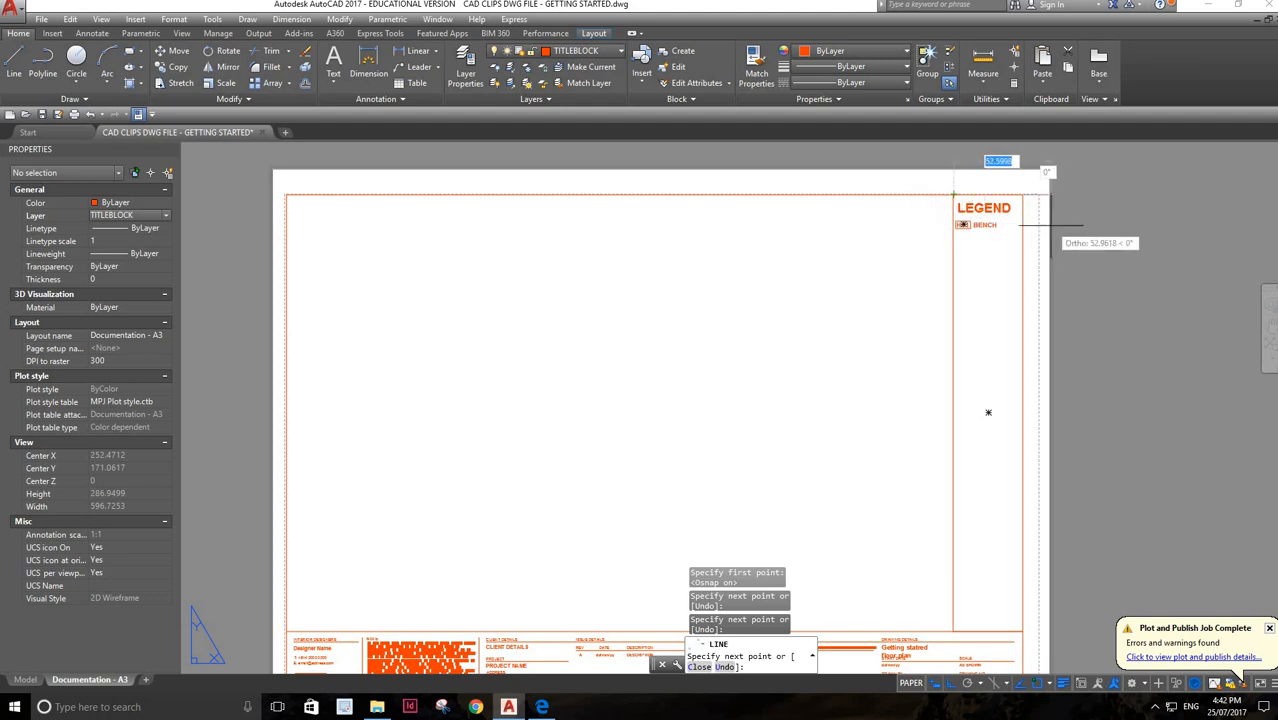
pyautogui.press('Return')
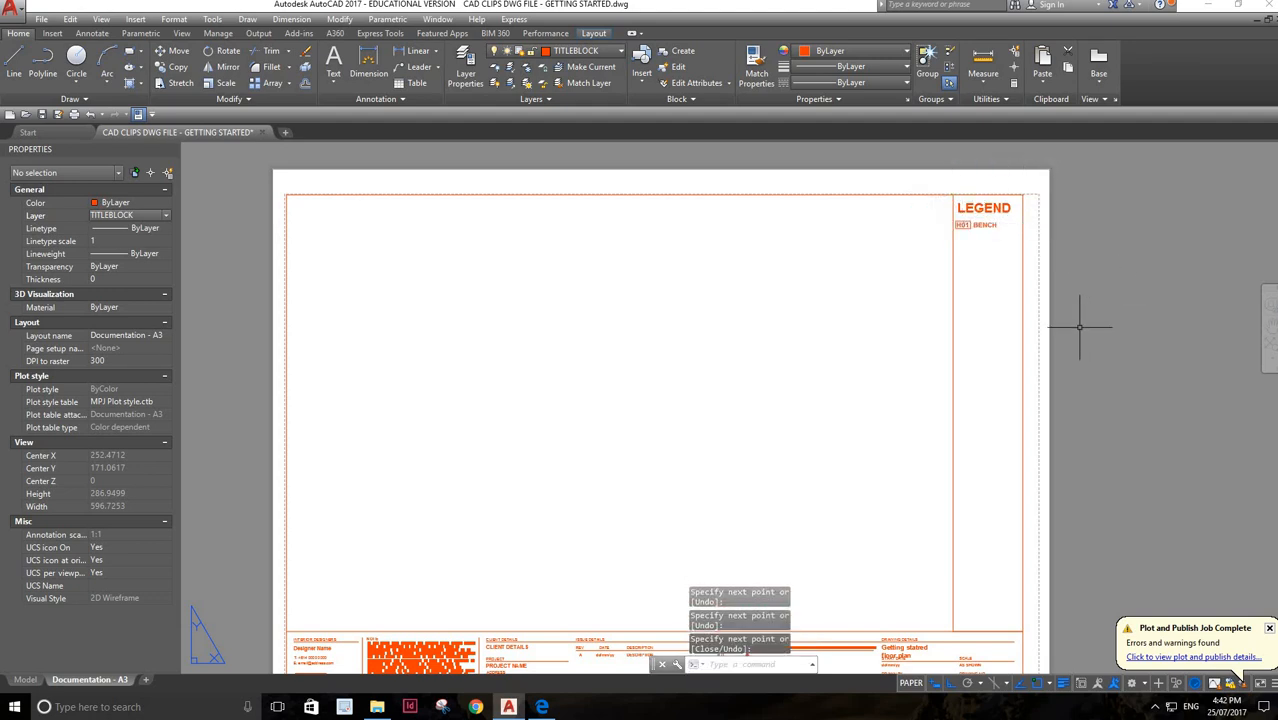
# Create a rectangular viewport filling the bordered drawing area between the legend panel and the title block
pyautogui.scroll(-2, 1074, 329)
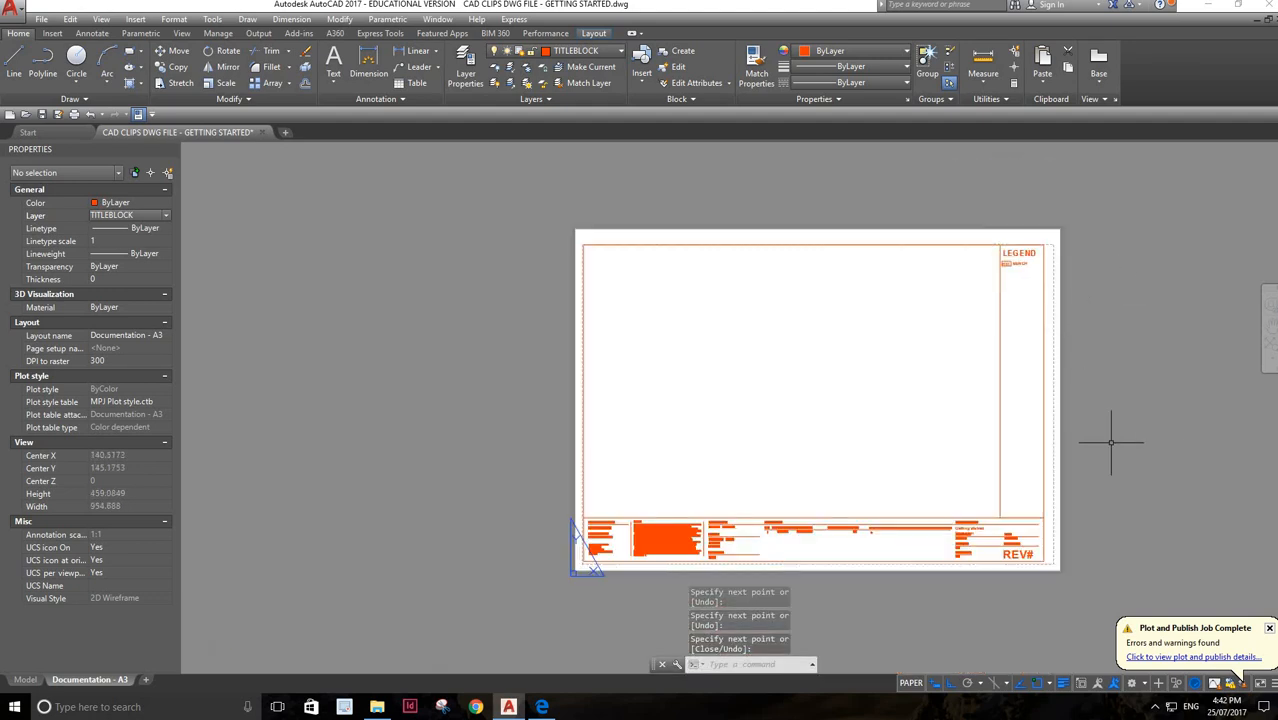
pyautogui.scroll(1, 1104, 432)
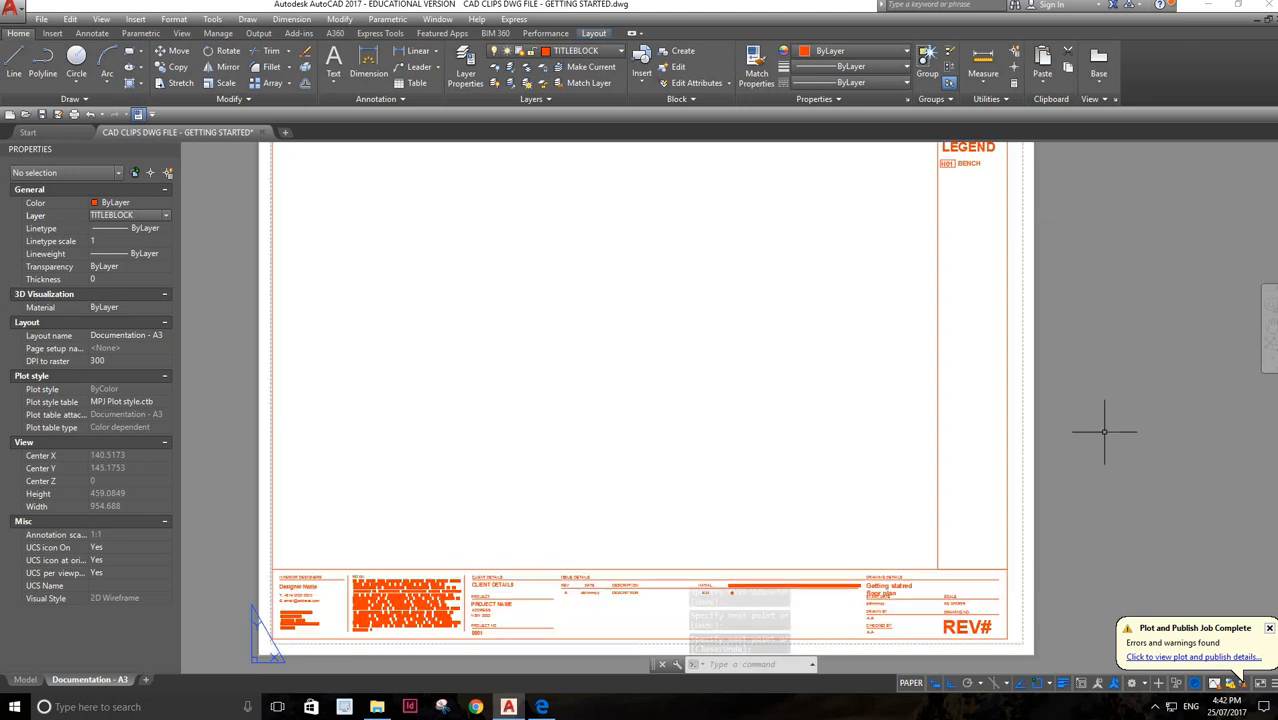
pyautogui.scroll(-1, 1104, 432)
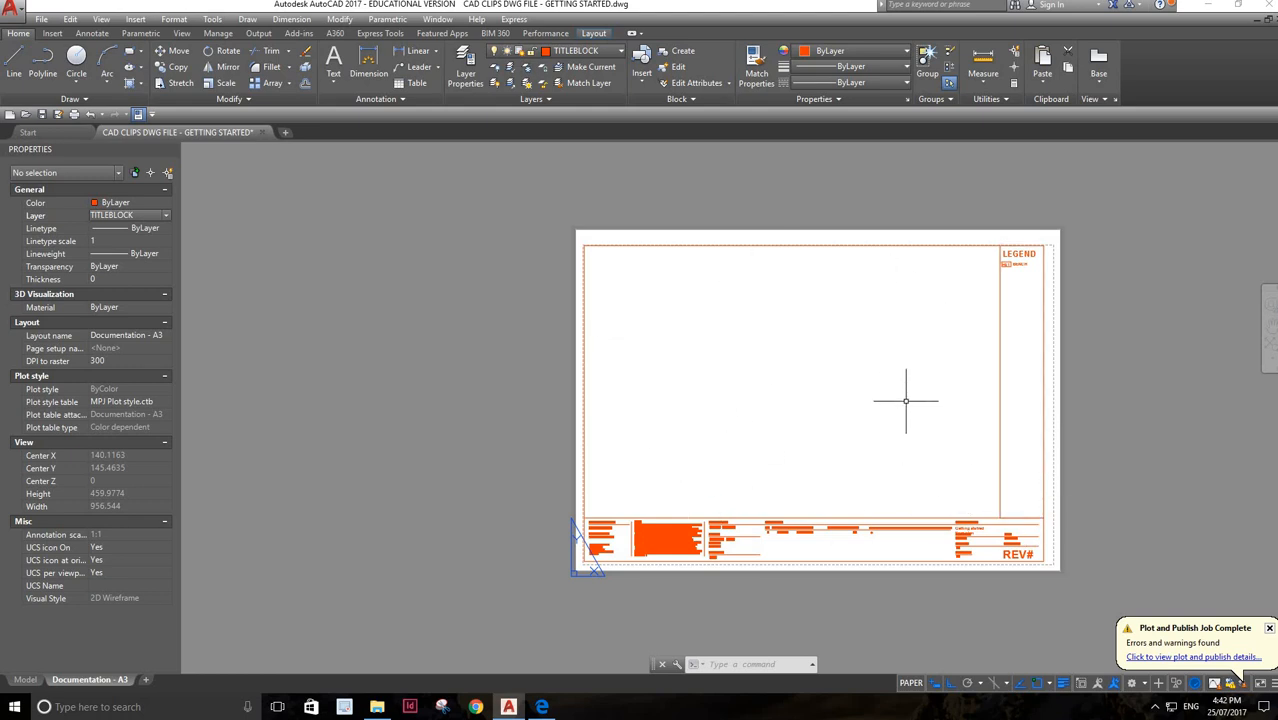
pyautogui.click(596, 34)
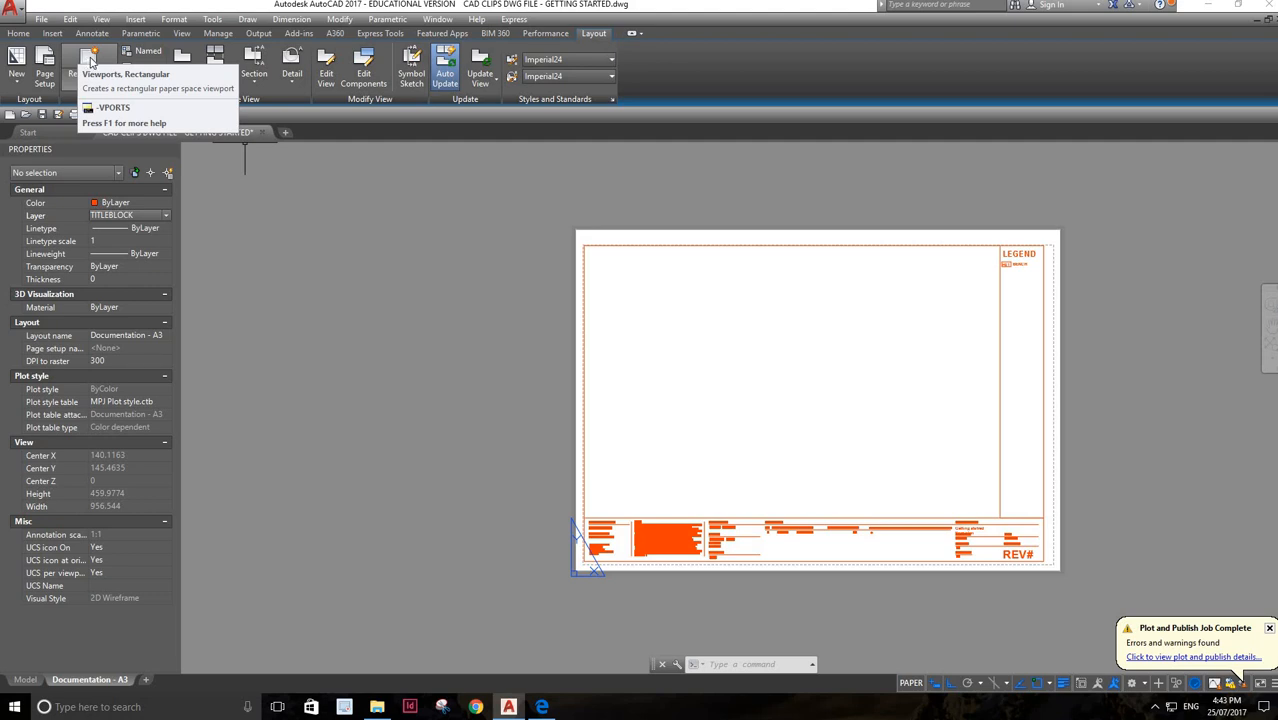
pyautogui.click(95, 62)
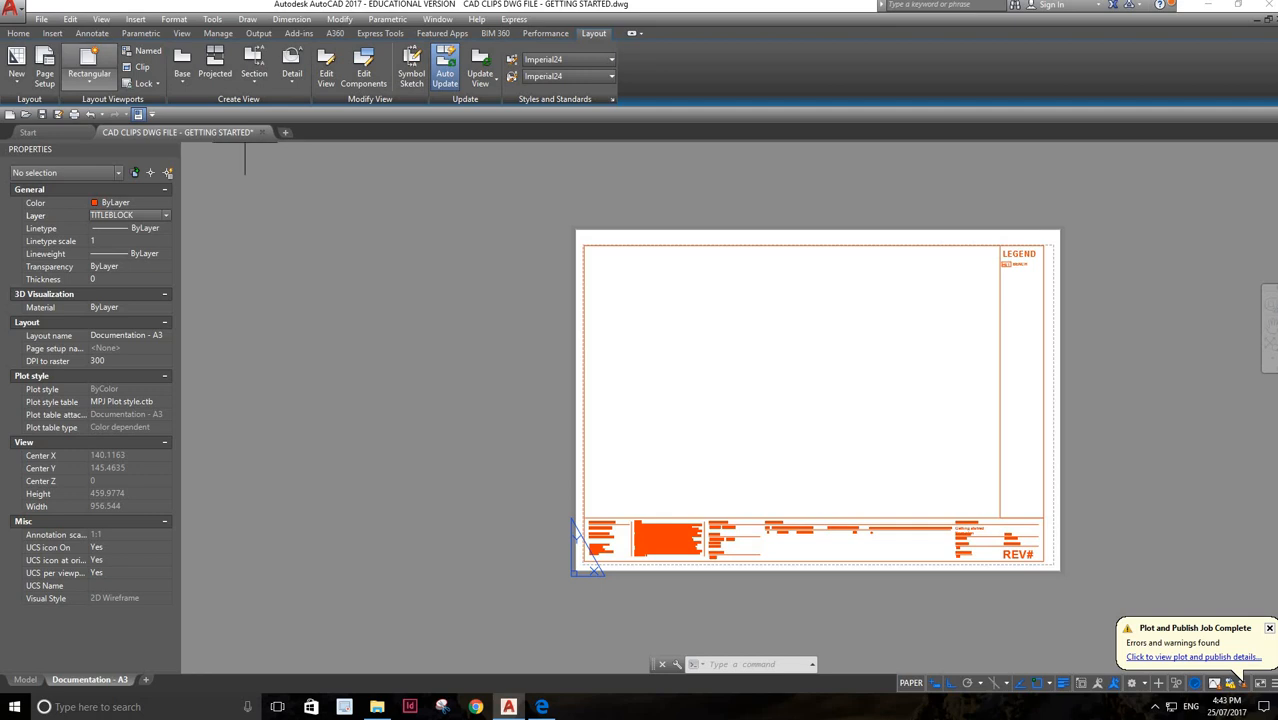
pyautogui.click(584, 245)
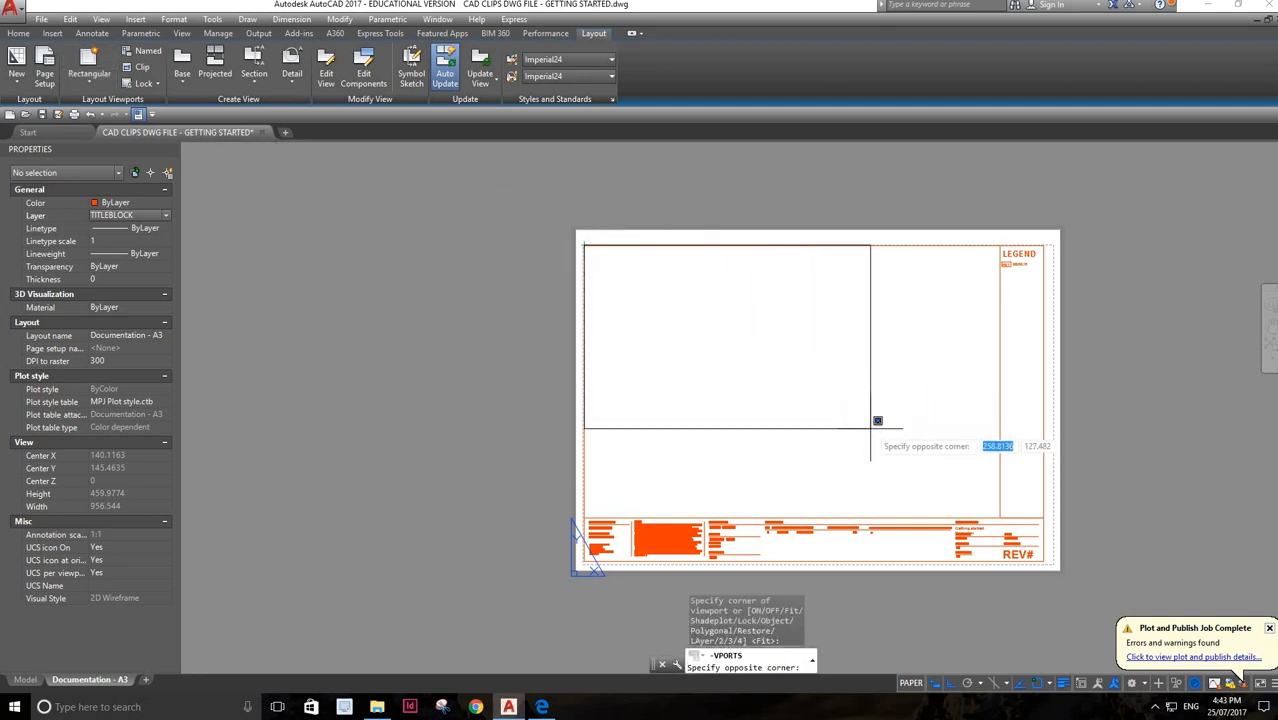
pyautogui.click(1000, 516)
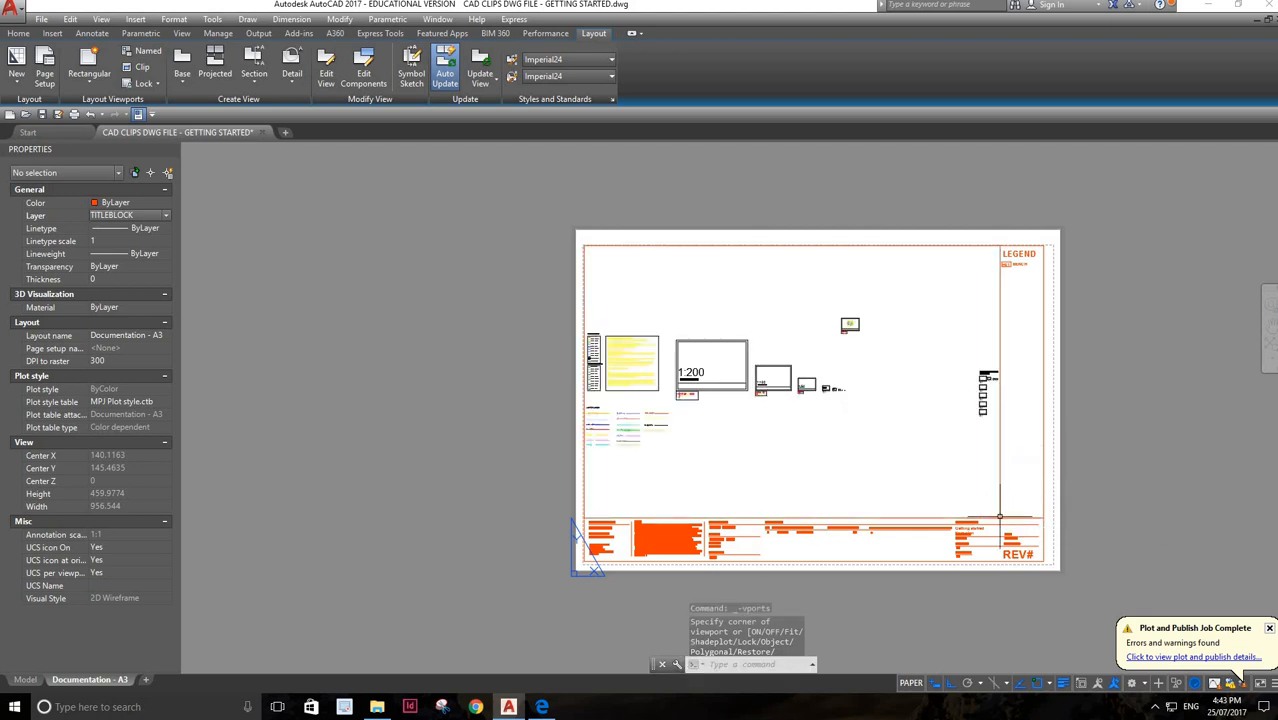
# Activate the viewport and frame the dimensioned floor plan in the middle of it
pyautogui.doubleClick(871, 453)
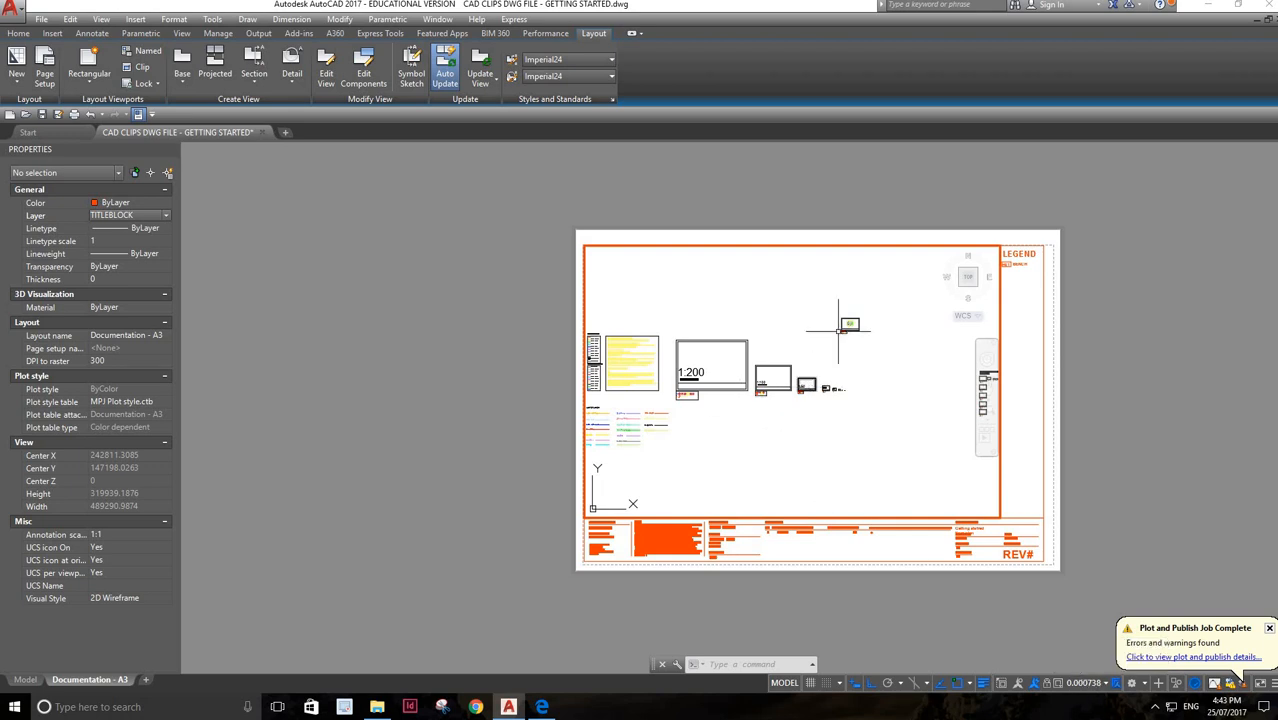
pyautogui.scroll(4, 832, 381)
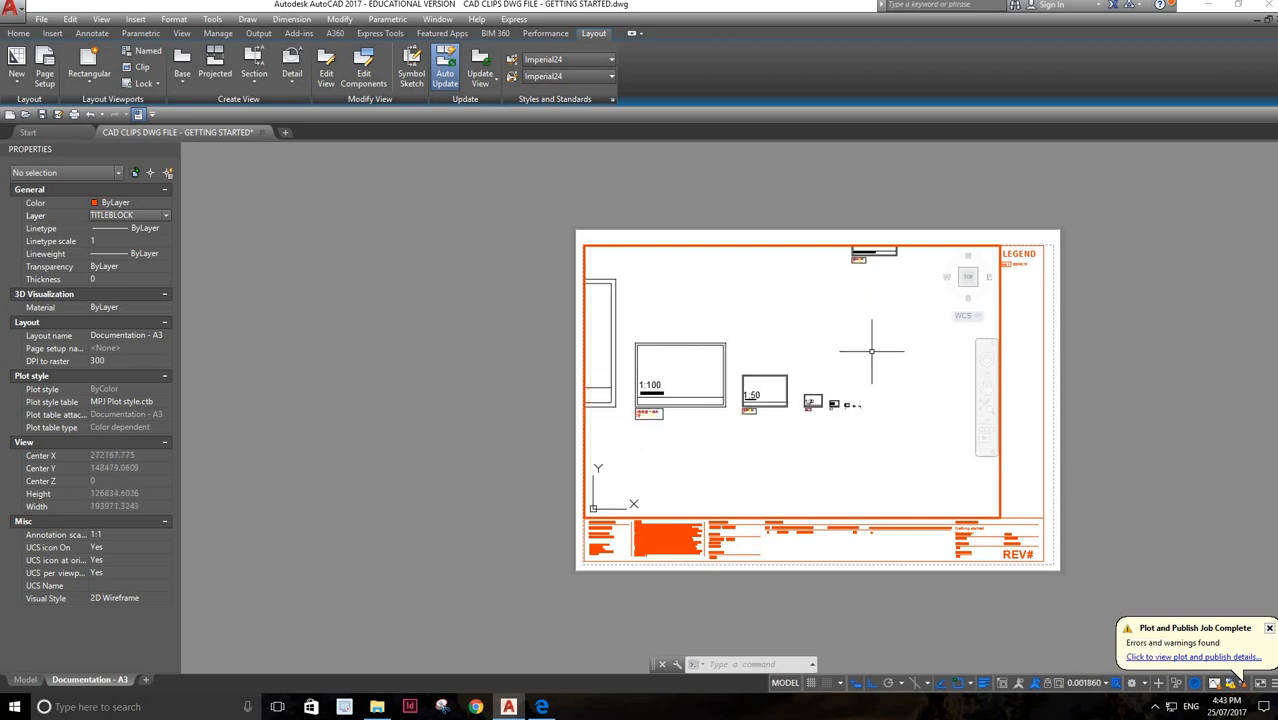
pyautogui.scroll(-4, 848, 353)
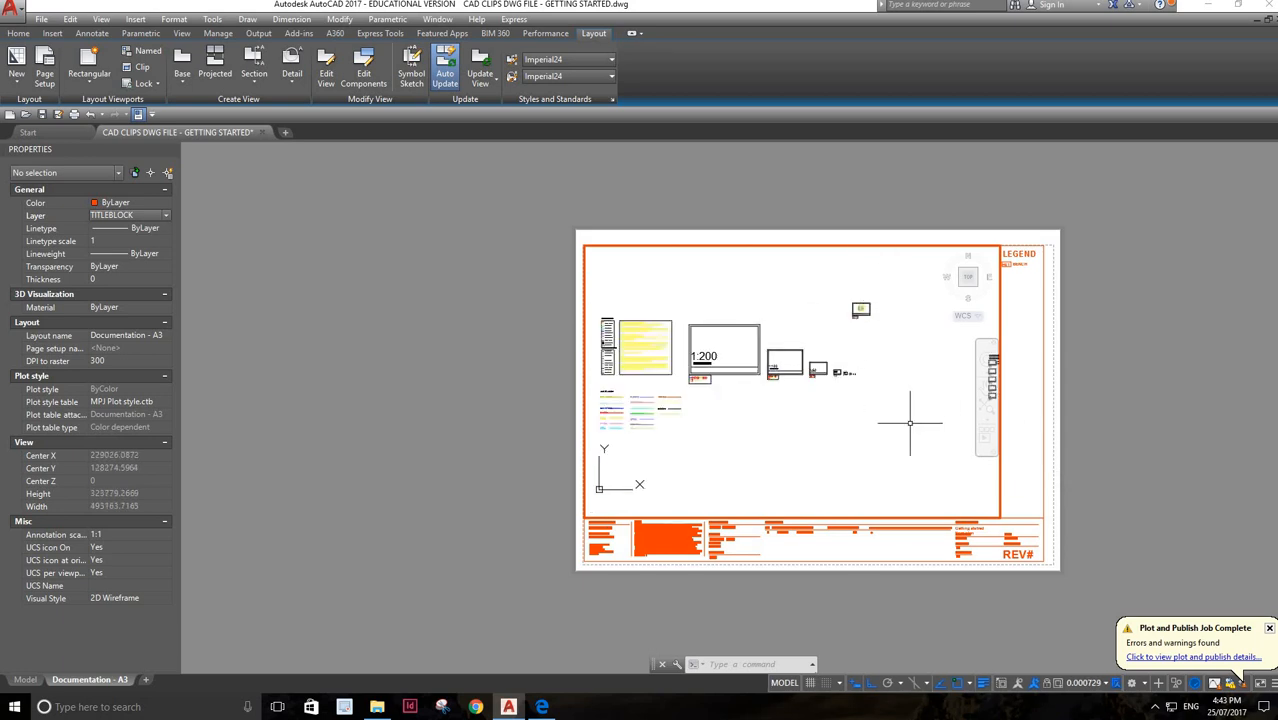
pyautogui.scroll(3, 909, 423)
pyautogui.click(986, 390)
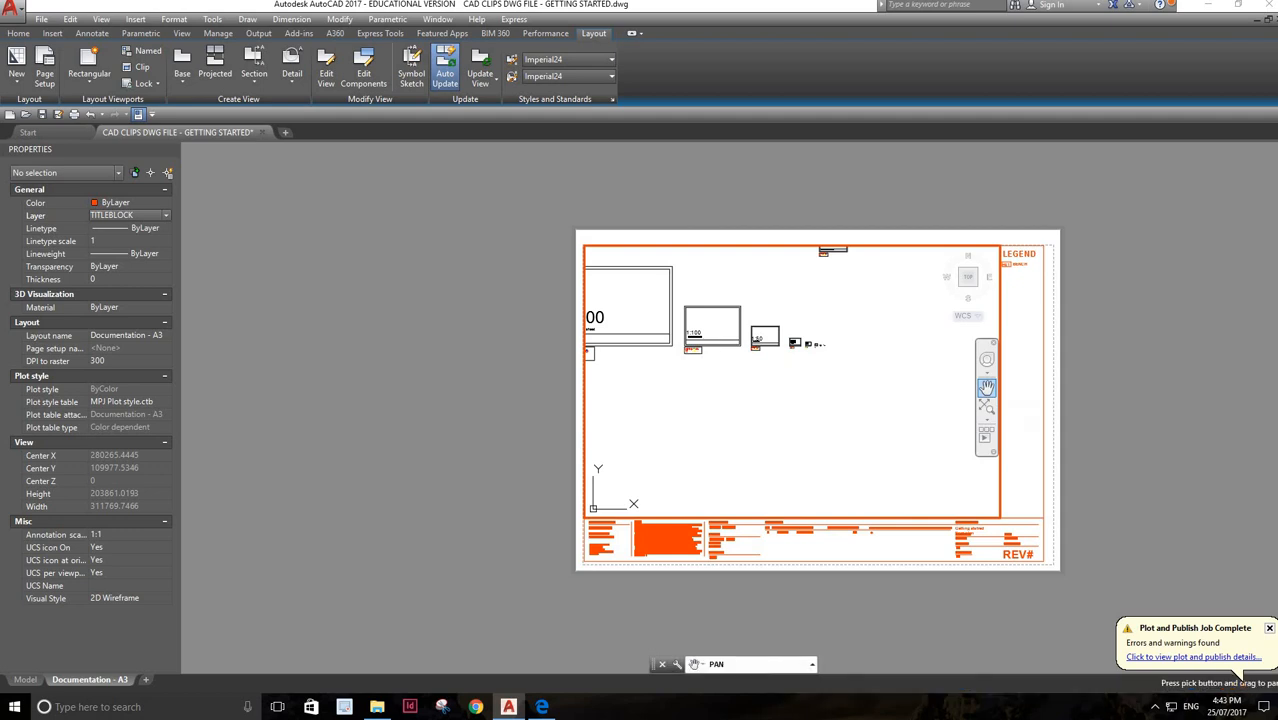
pyautogui.moveTo(851, 354); pyautogui.dragTo(847, 471)
pyautogui.scroll(8, 828, 383)
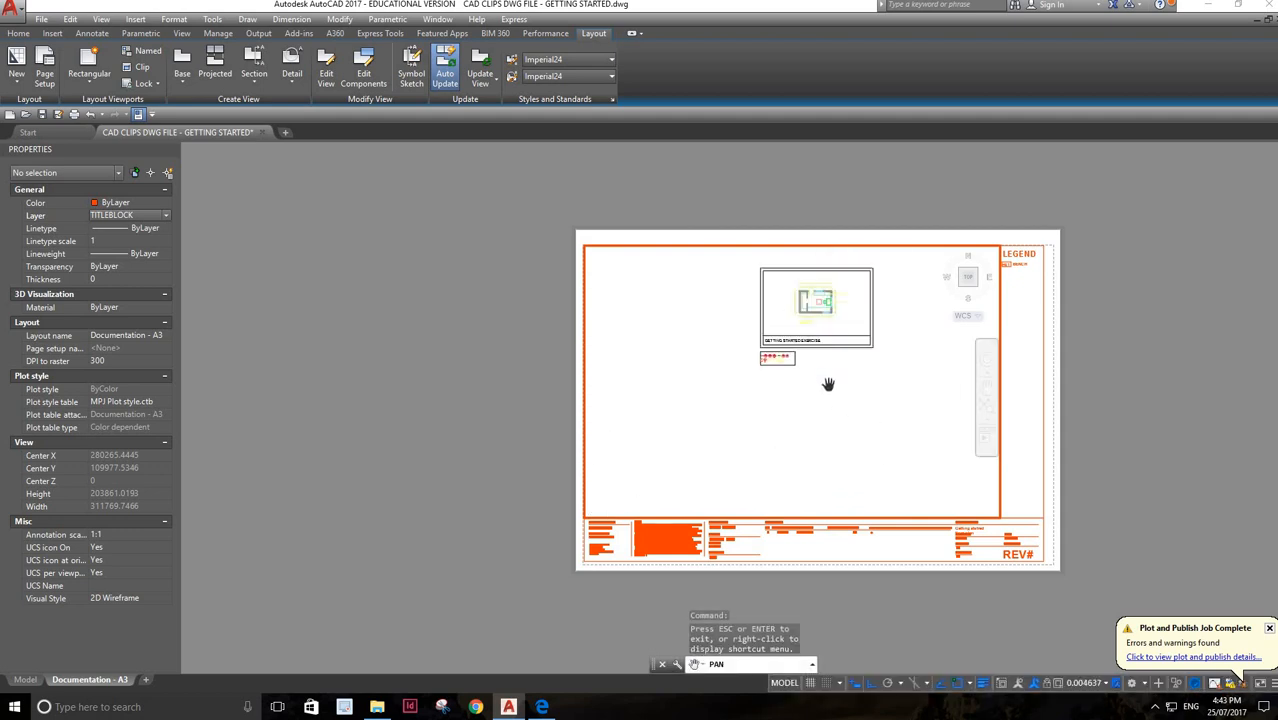
pyautogui.moveTo(840, 416); pyautogui.dragTo(864, 538)
pyautogui.scroll(9, 874, 399)
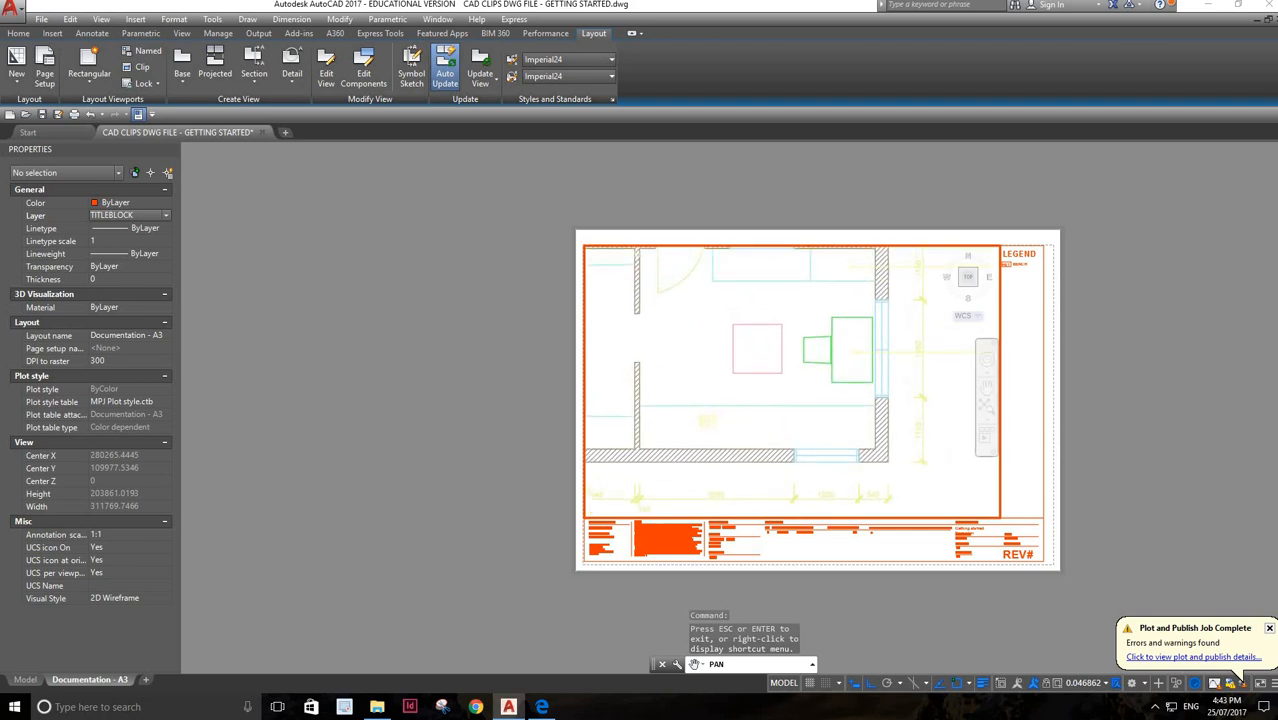
pyautogui.scroll(1, 939, 451)
pyautogui.scroll(-4, 938, 455)
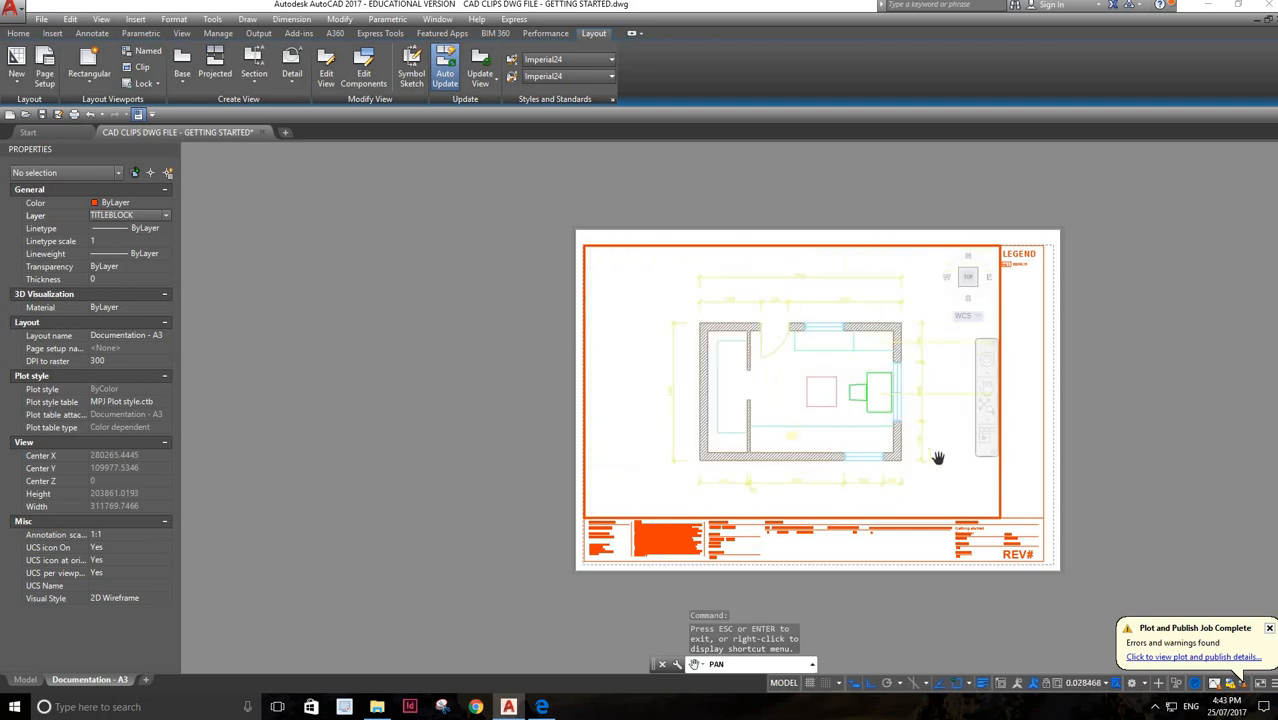
pyautogui.scroll(1, 882, 485)
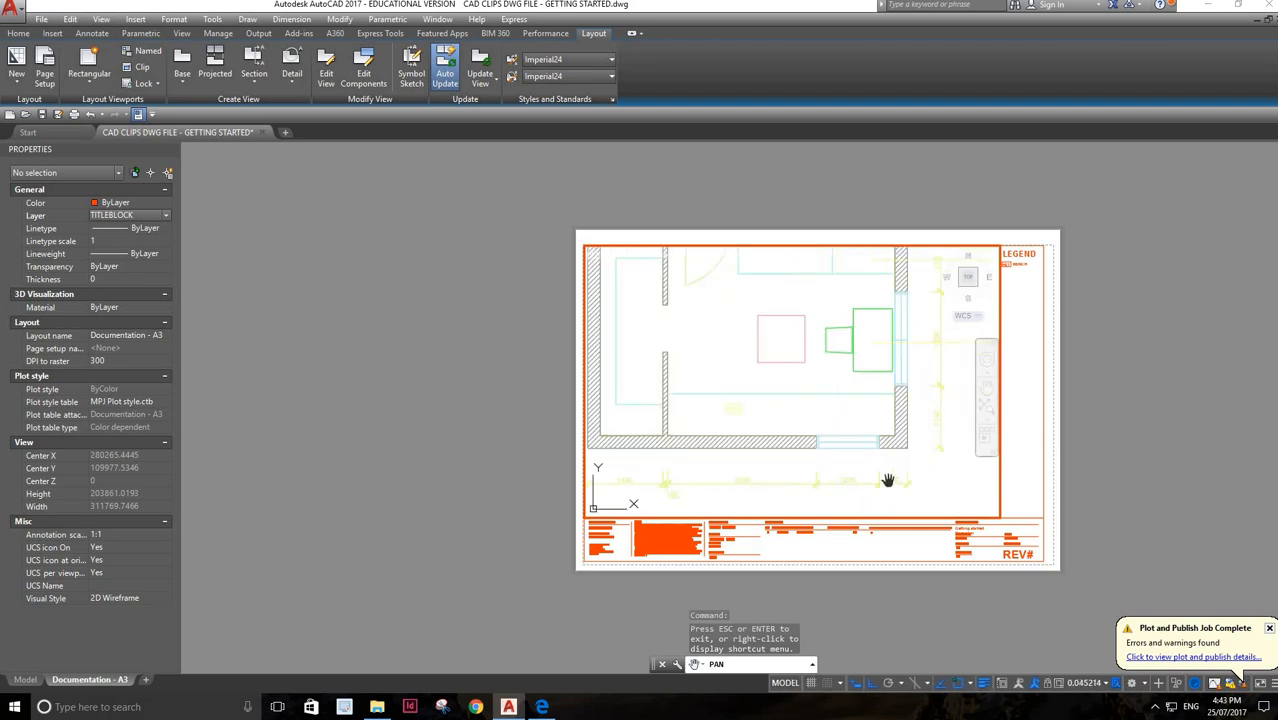
pyautogui.scroll(-4, 885, 483)
pyautogui.moveTo(941, 484); pyautogui.dragTo(895, 439)
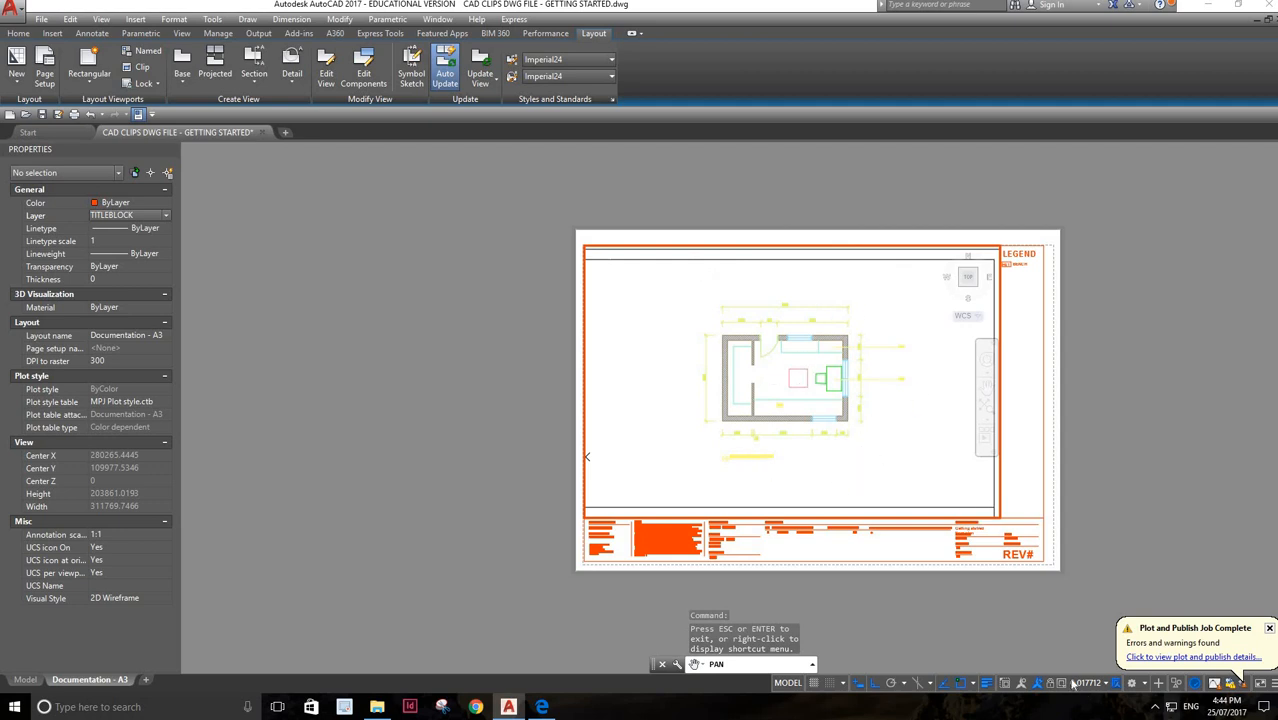
# Set the scale of the floor plan viewport to 1:50
pyautogui.click(1106, 682)
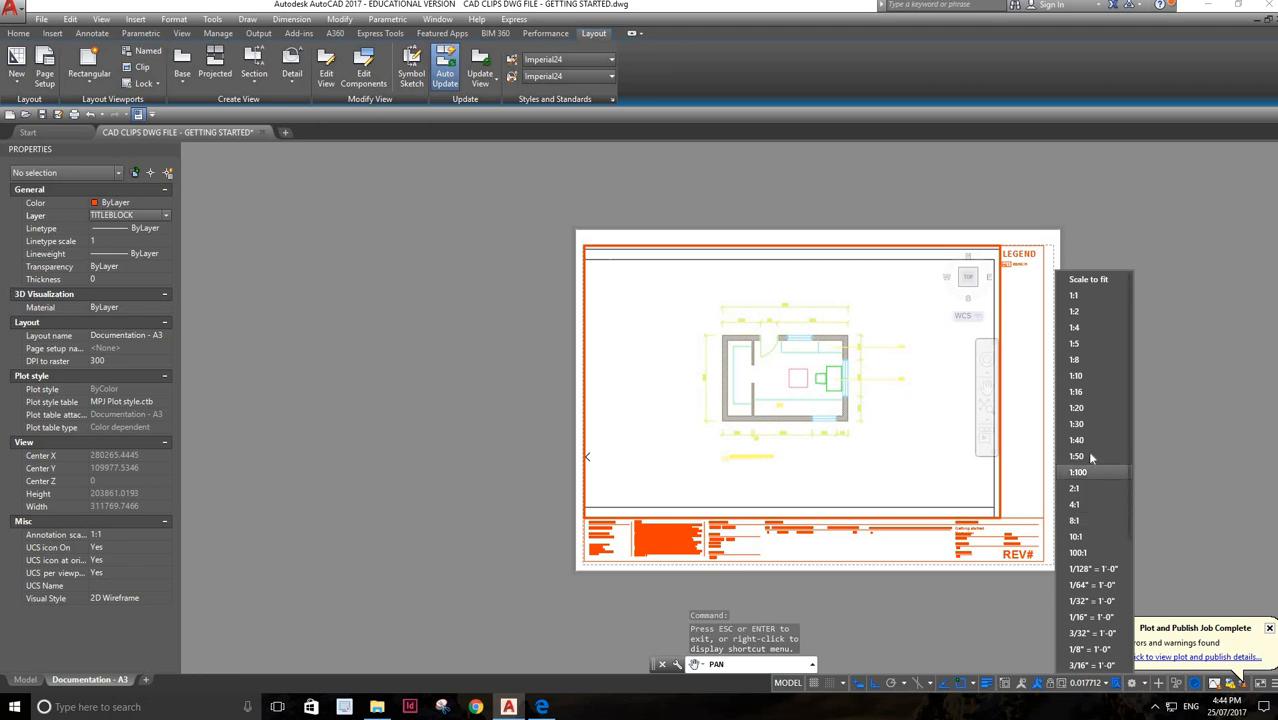
pyautogui.press('Escape')
pyautogui.press('Escape')
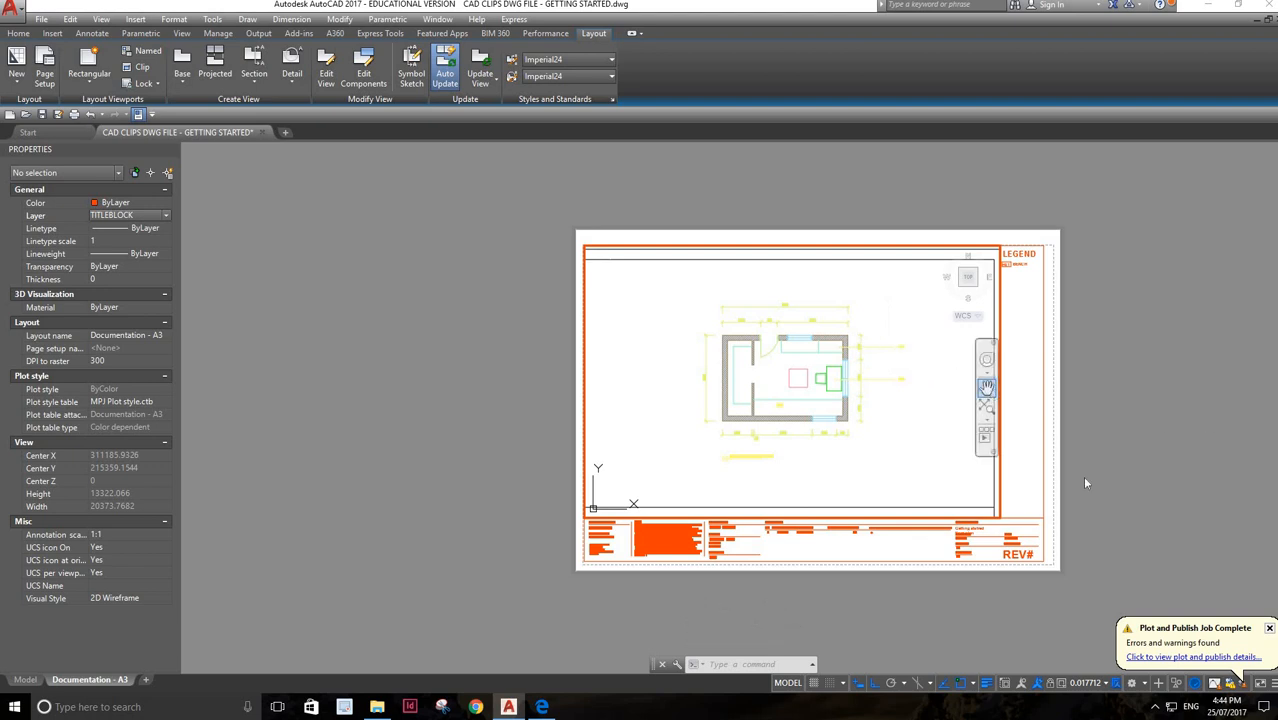
pyautogui.click(1087, 683)
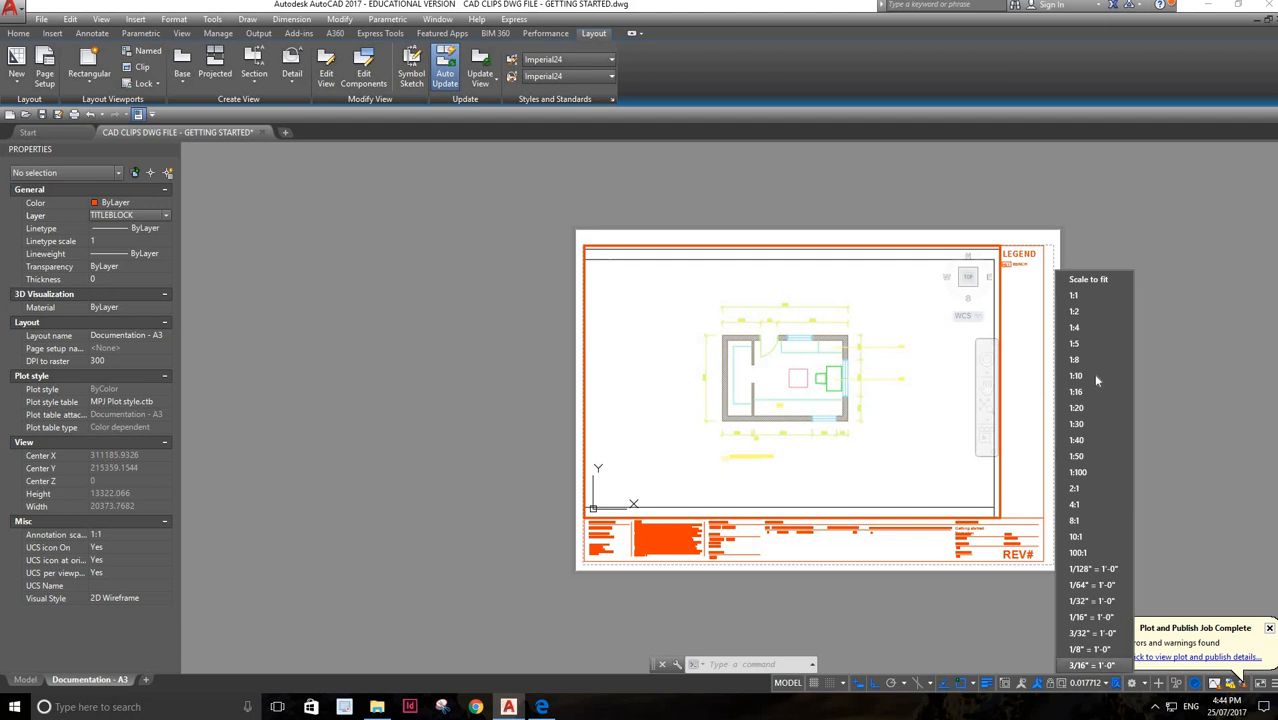
pyautogui.click(1076, 456)
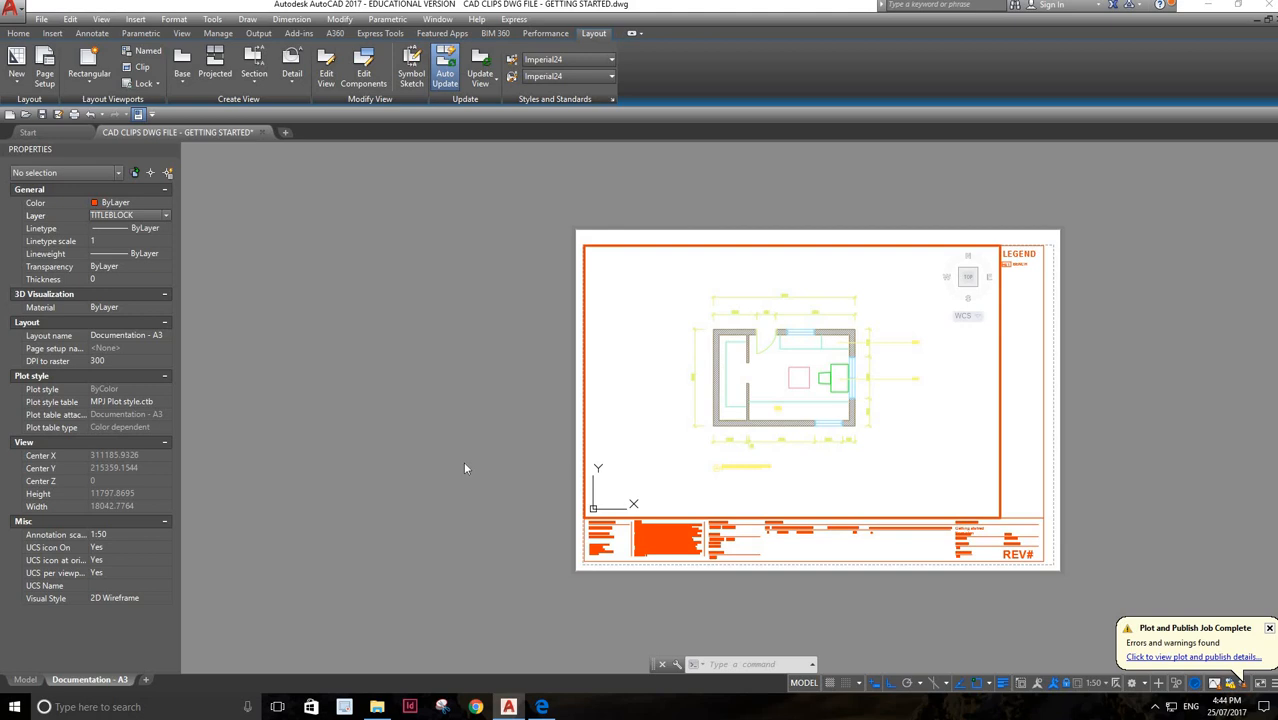
# Start plotting the Documentation - A3 layout and choose Adobe PDF as the plotter
pyautogui.click(9, 11)
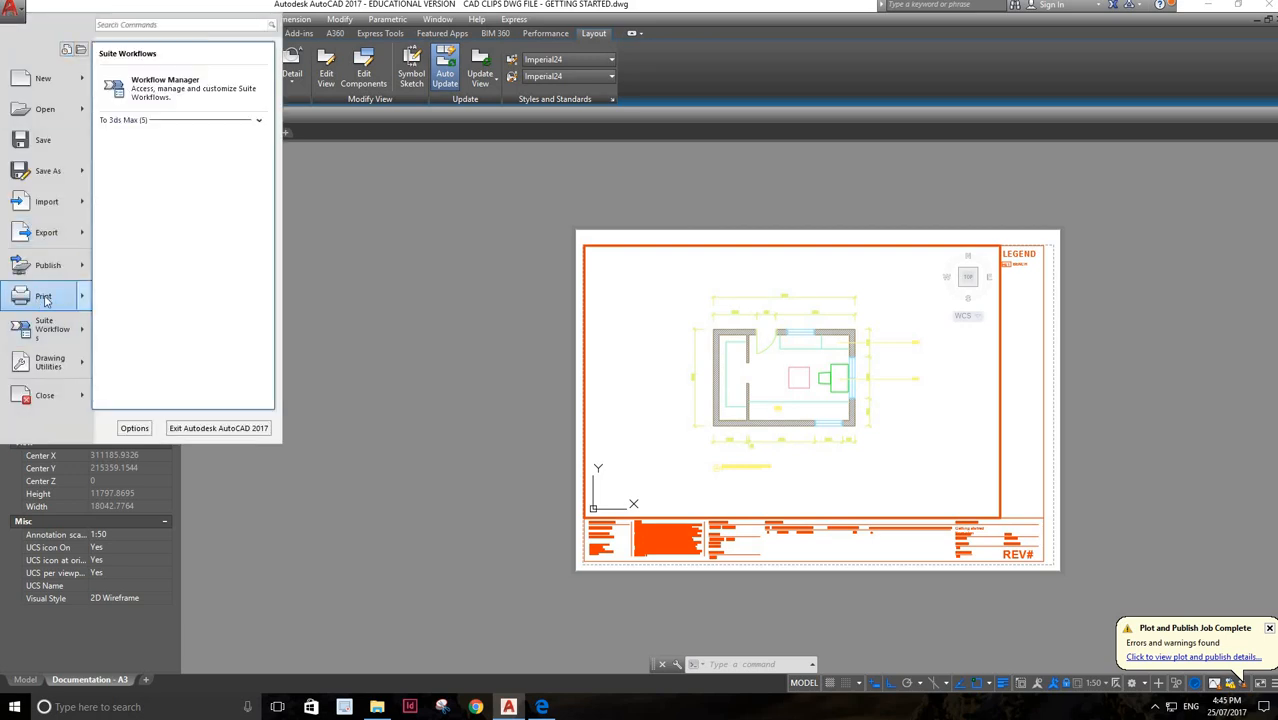
pyautogui.moveTo(86, 302)
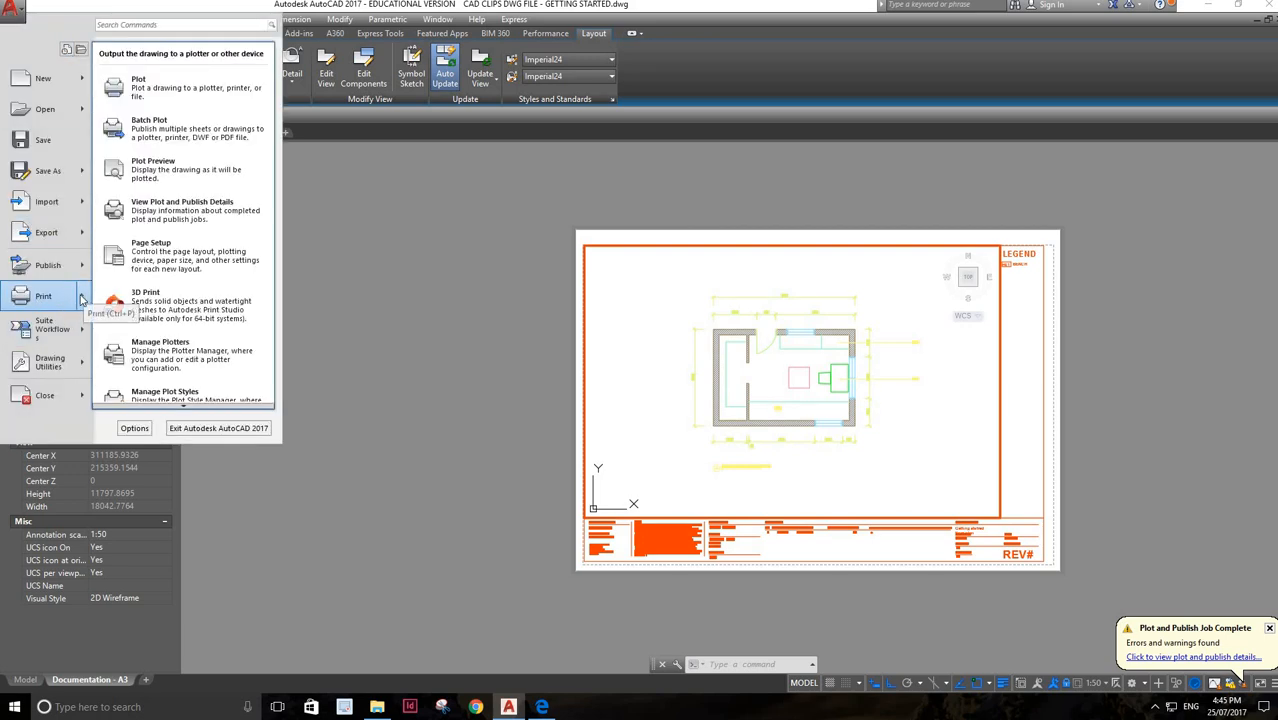
pyautogui.click(165, 102)
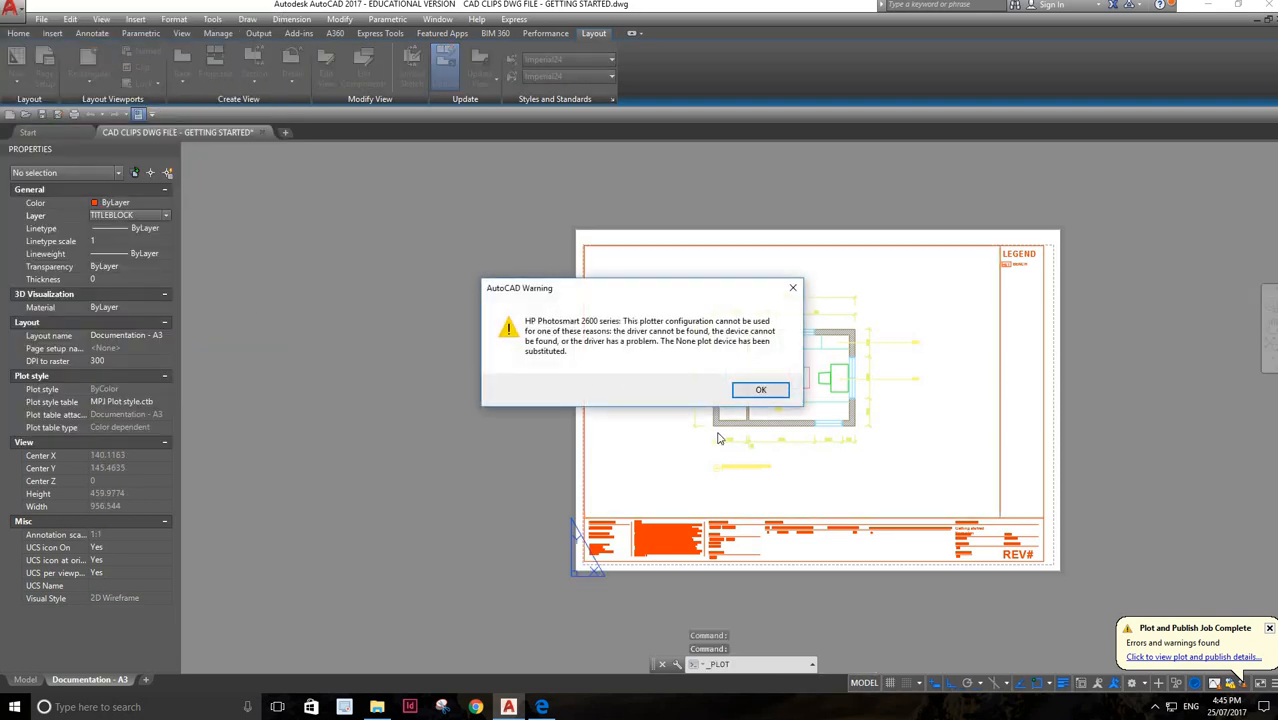
pyautogui.click(760, 391)
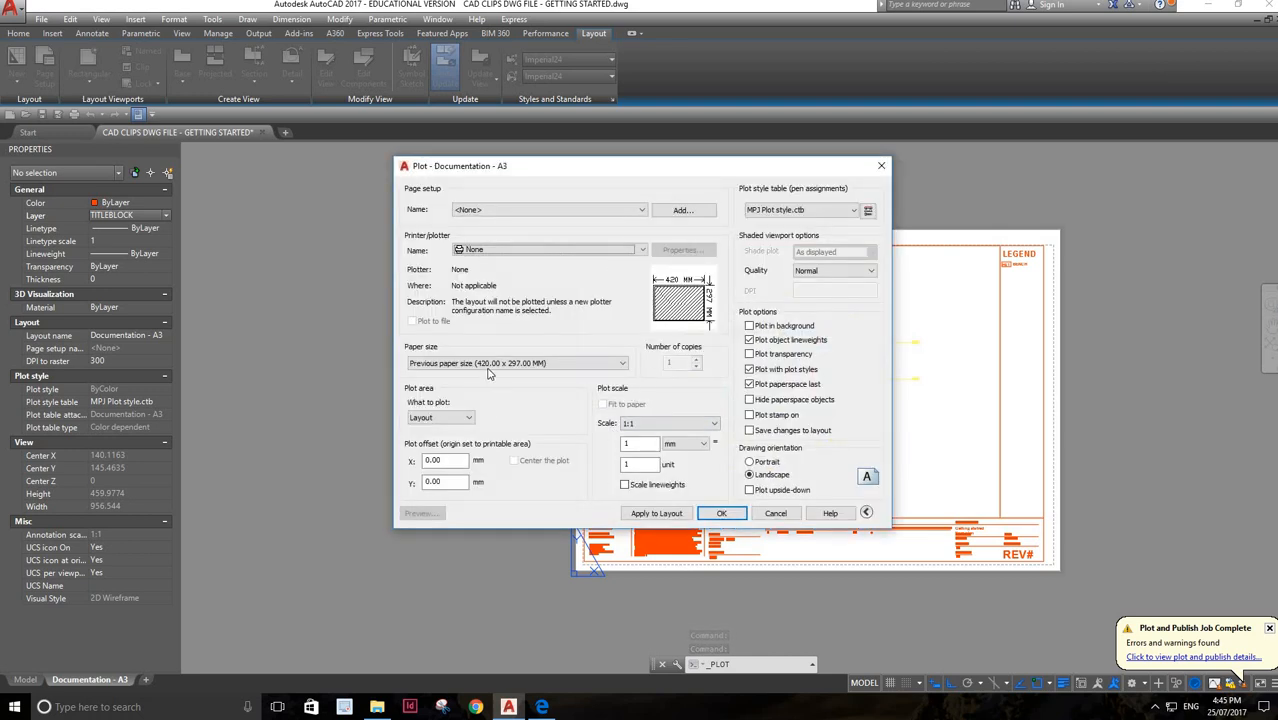
pyautogui.click(642, 251)
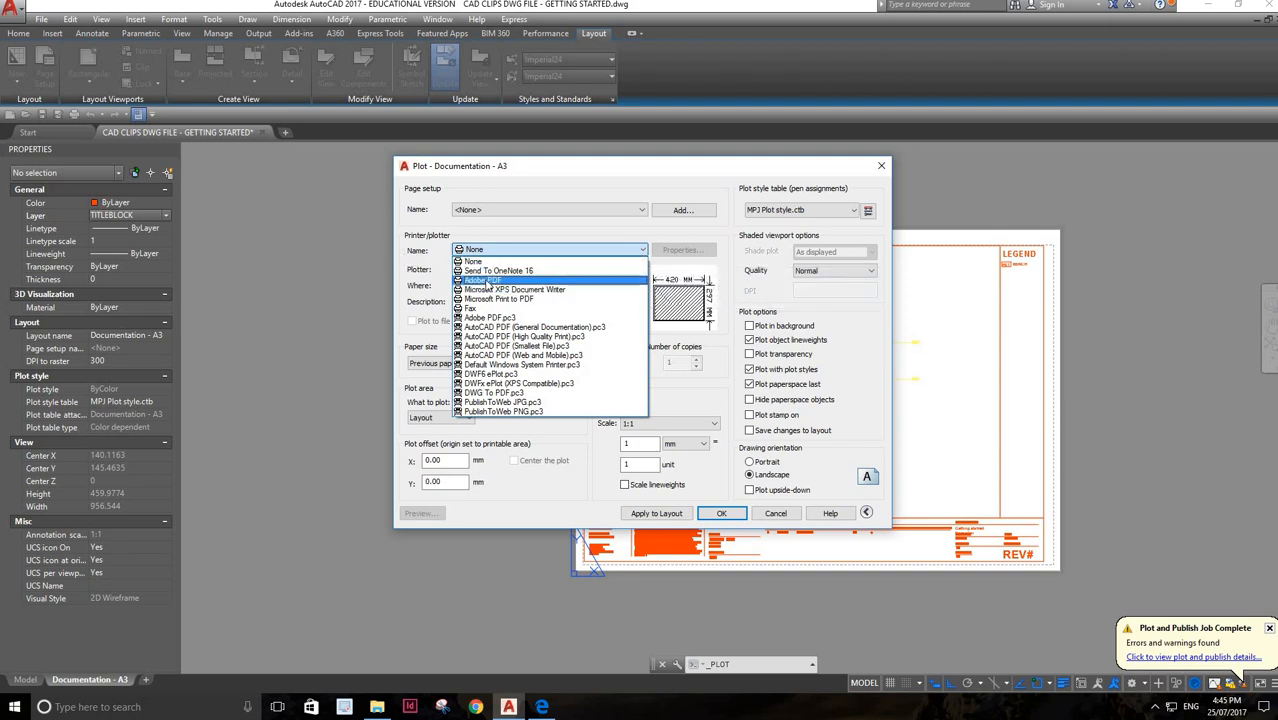
pyautogui.click(486, 281)
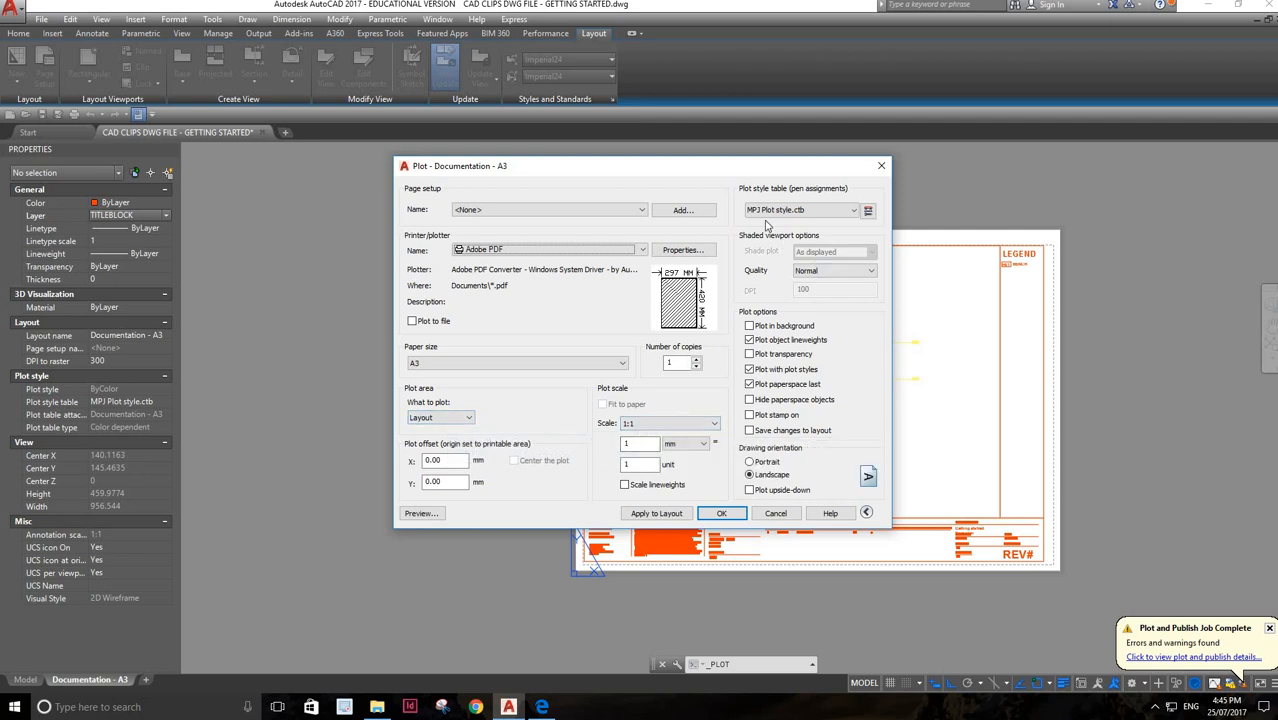
# Select MPJ Plot style.ctb as the plot style table and preview the plot of the Documentation - A3 layout
pyautogui.click(852, 212)
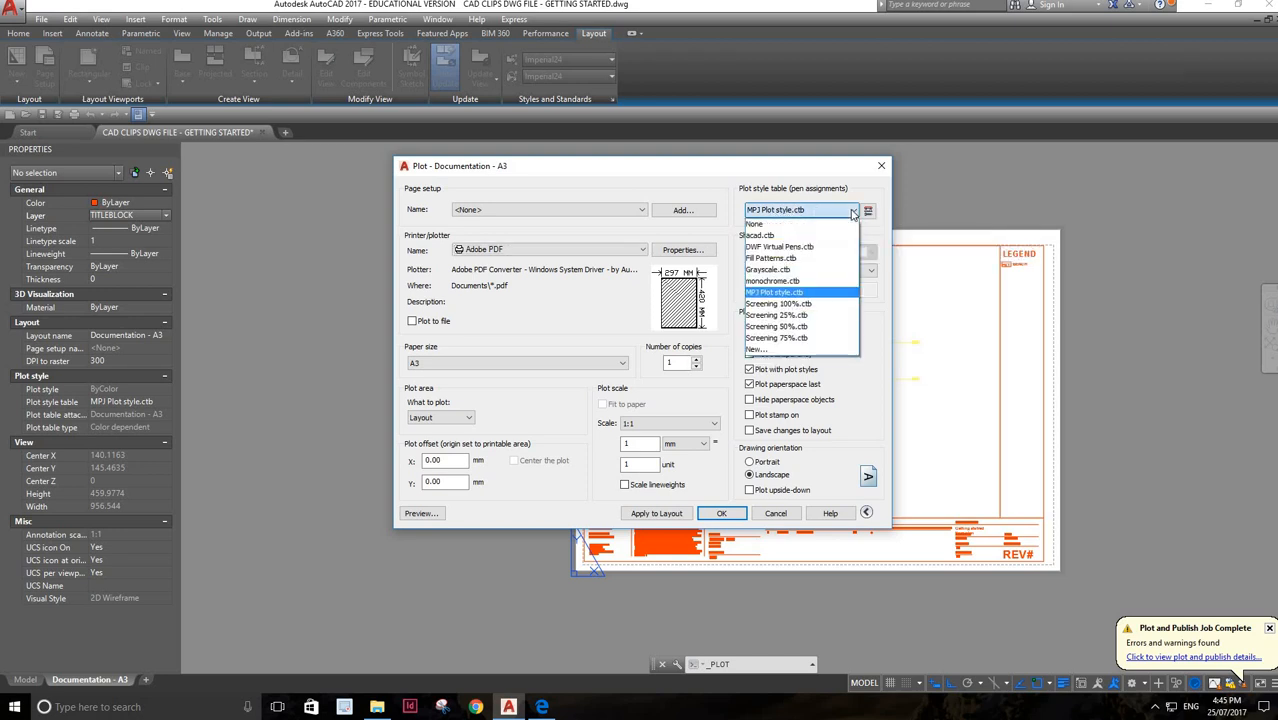
pyautogui.click(798, 292)
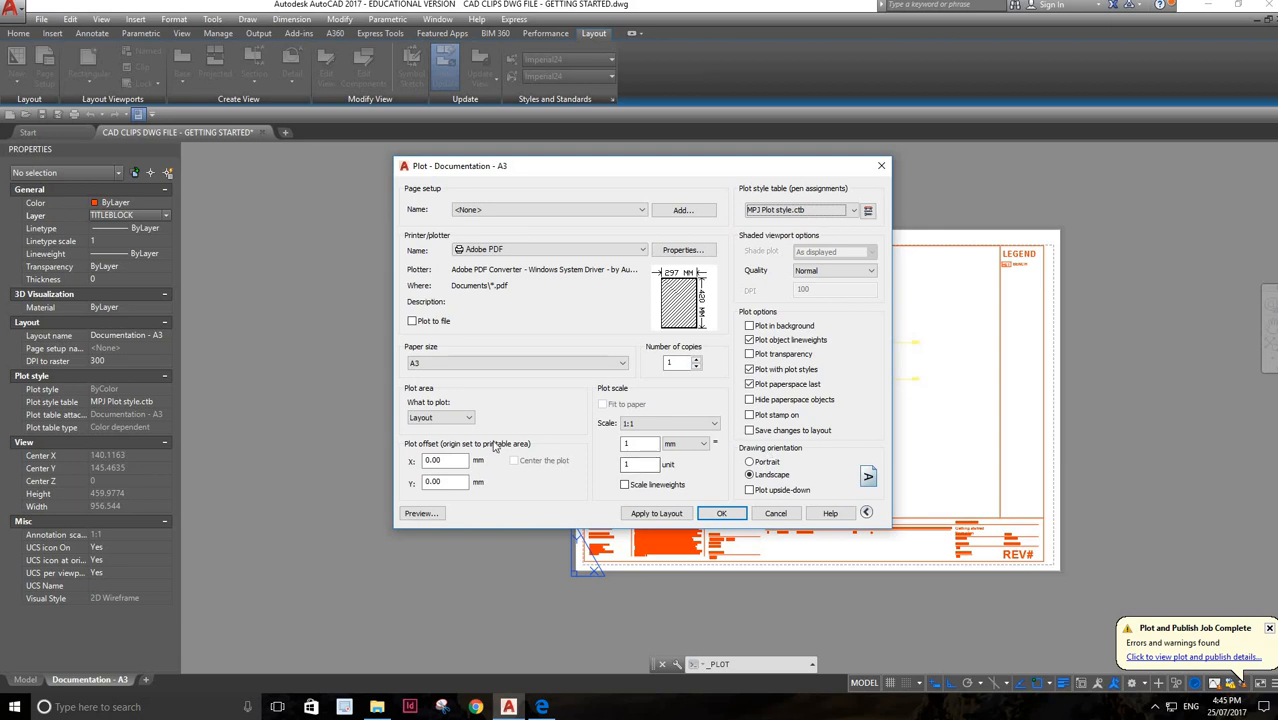
pyautogui.click(420, 513)
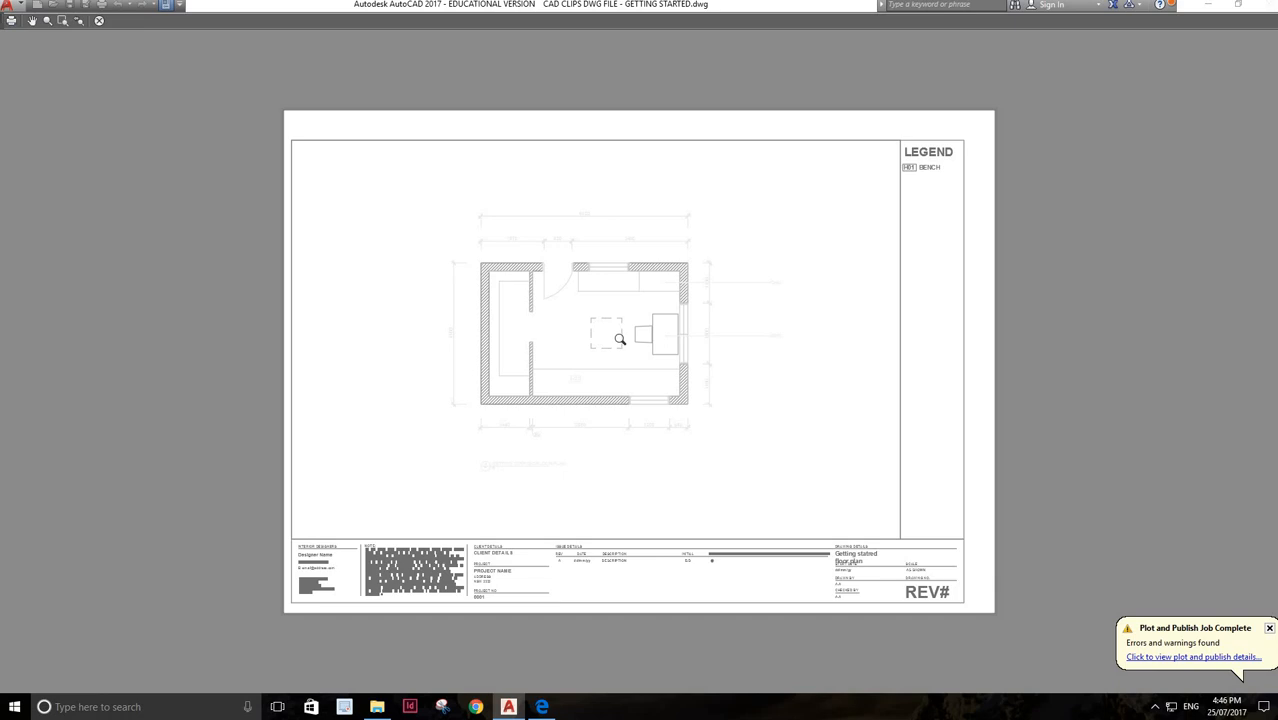
pyautogui.click(99, 22)
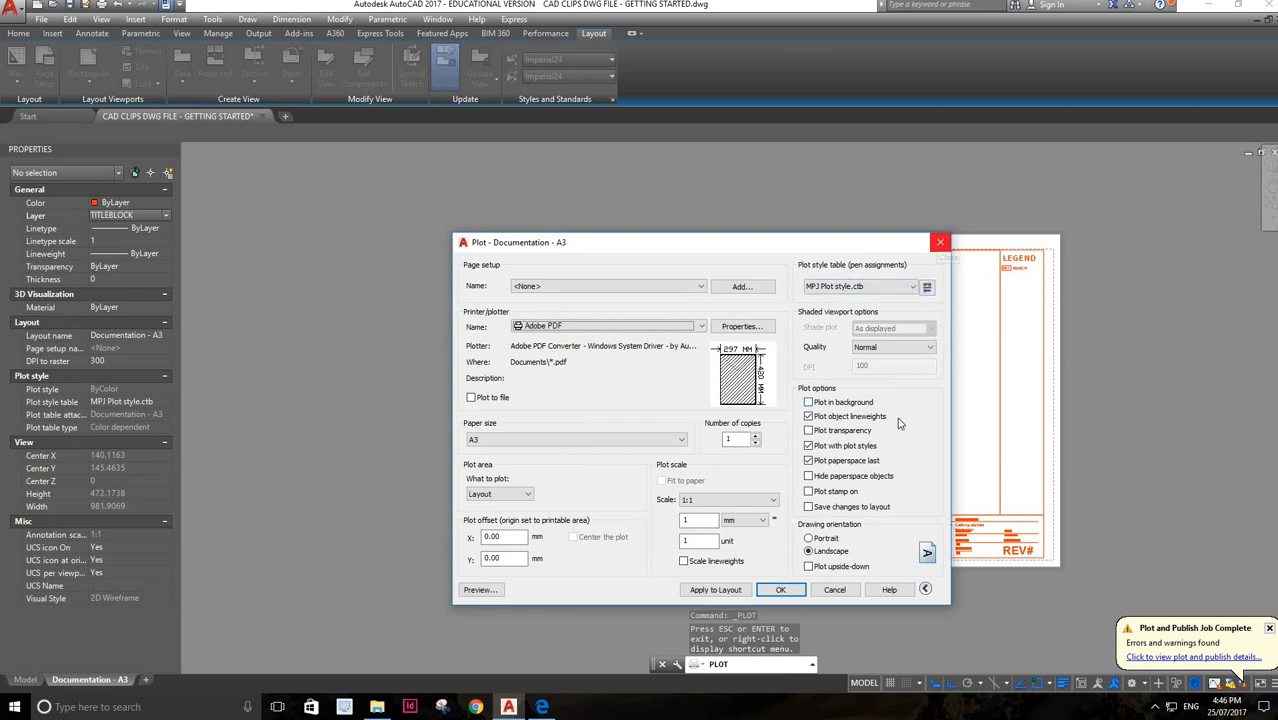
# Plot the layout and save it on the Desktop as the PDF CAD CLIPS DWG FILE - GETTING STARTED Documentation - A3 (1)
pyautogui.click(781, 590)
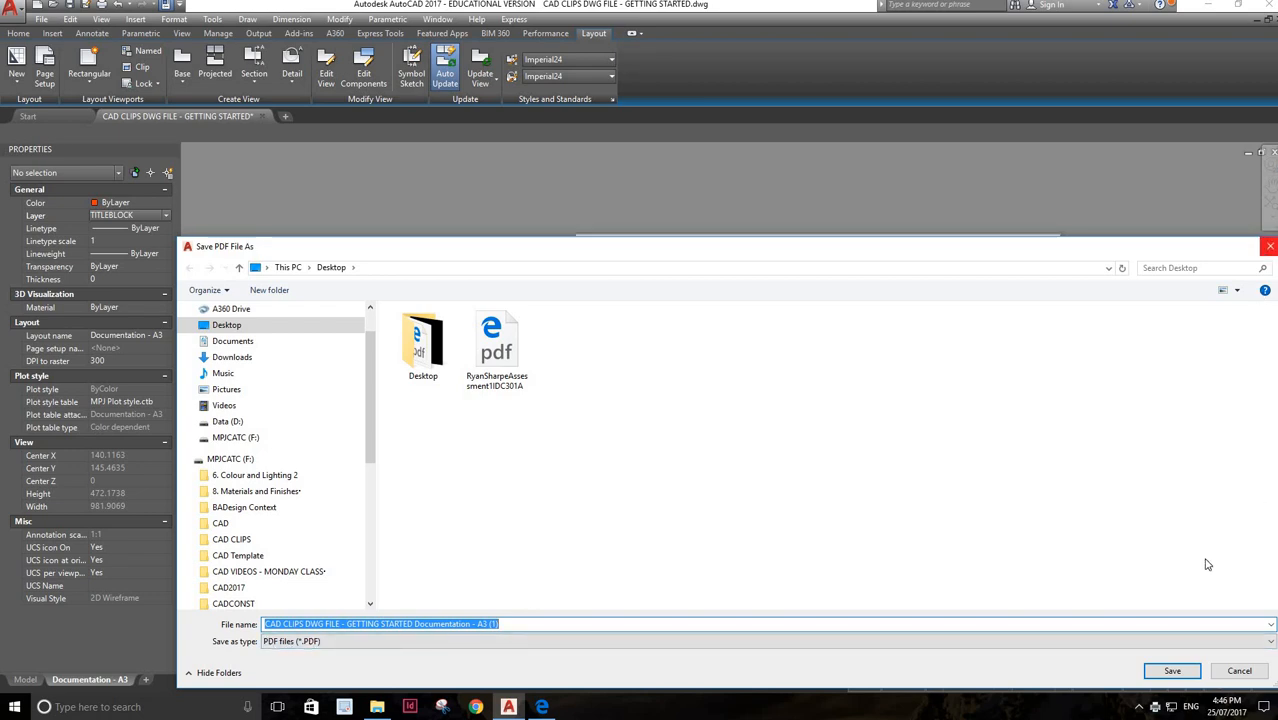
pyautogui.click(1172, 670)
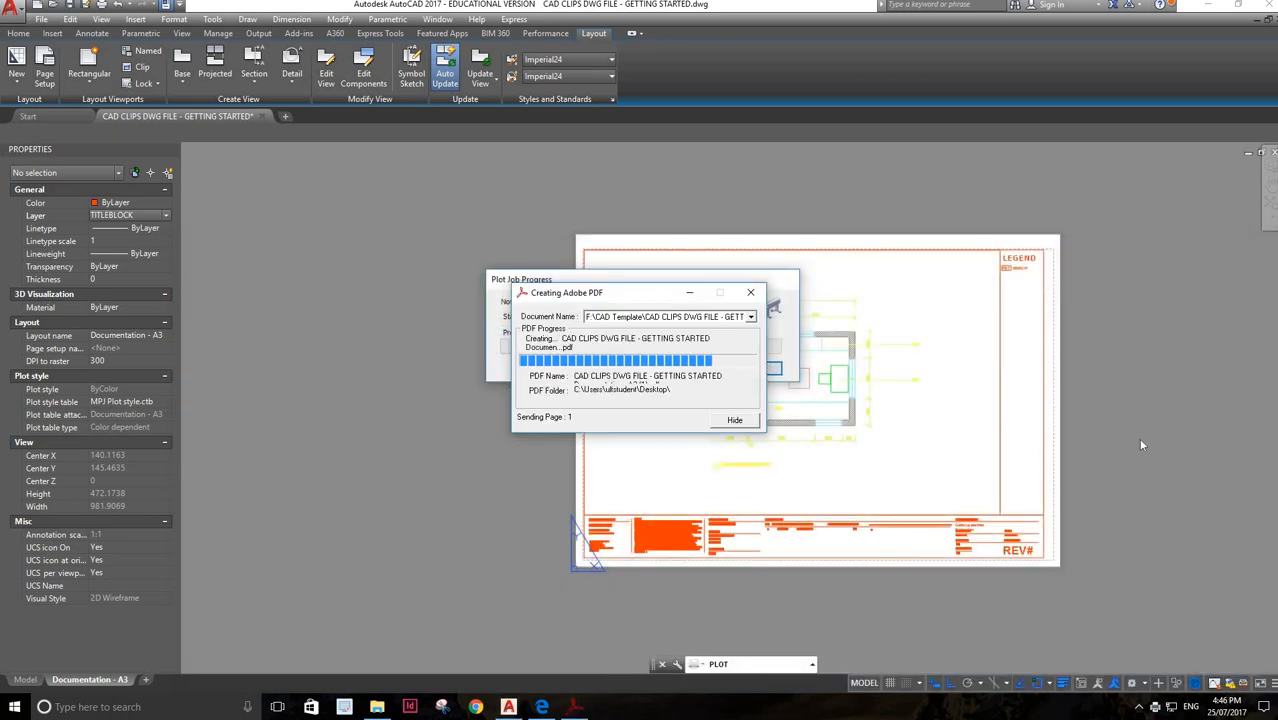